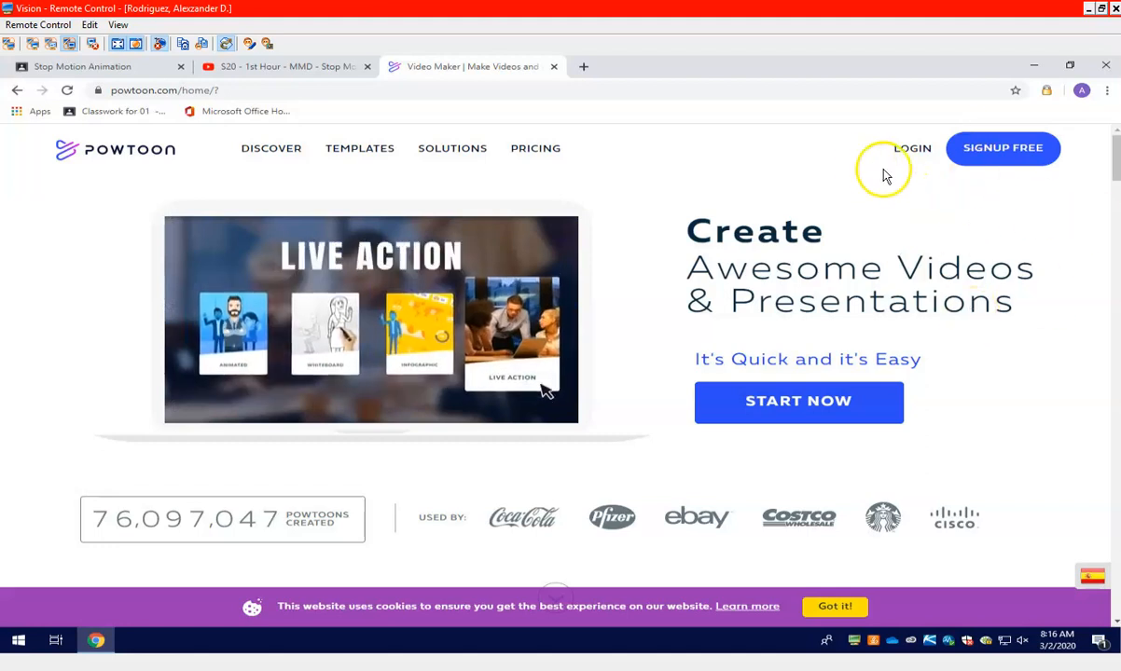
Sign up for a free Powtoon account with the existing Google account
click(976, 154)
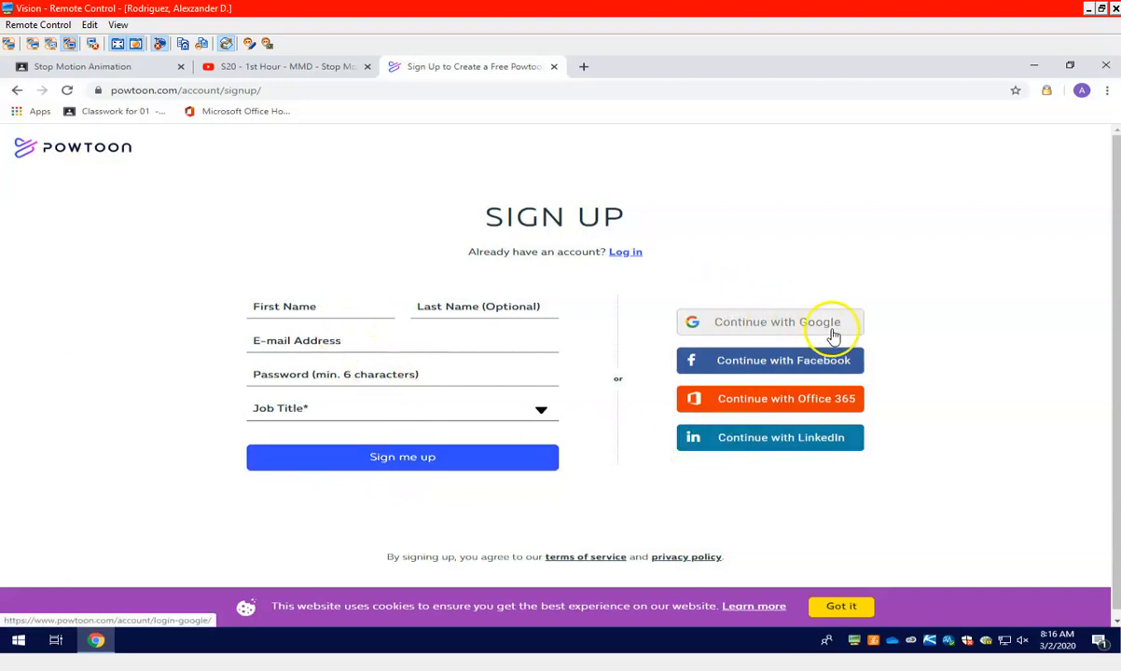
click(775, 333)
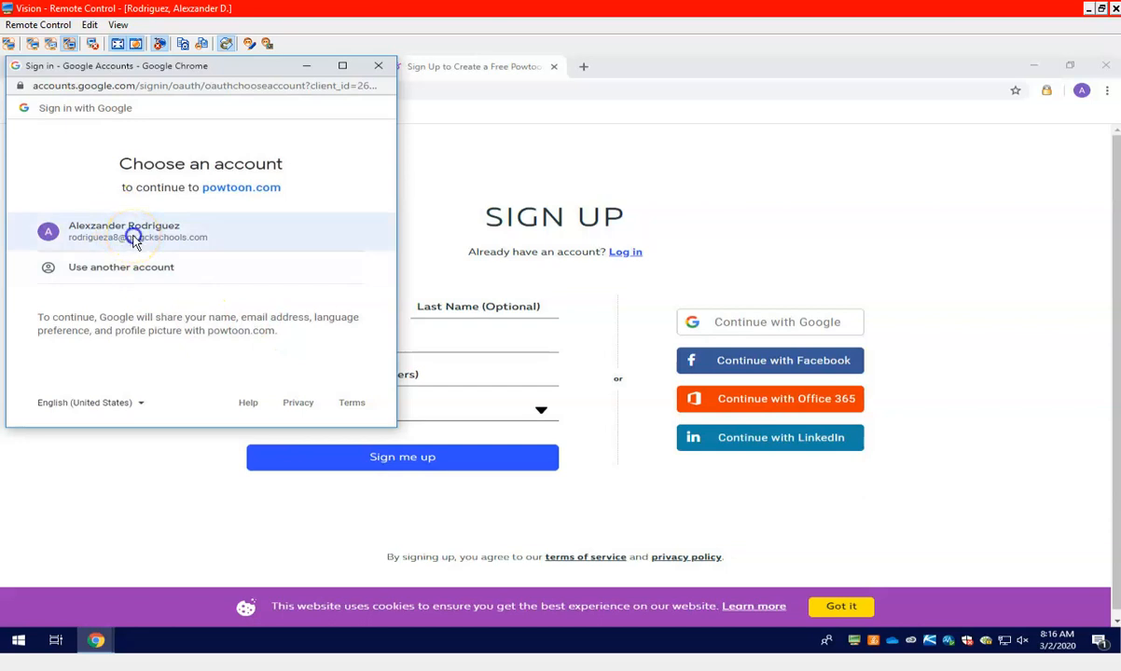
click(134, 238)
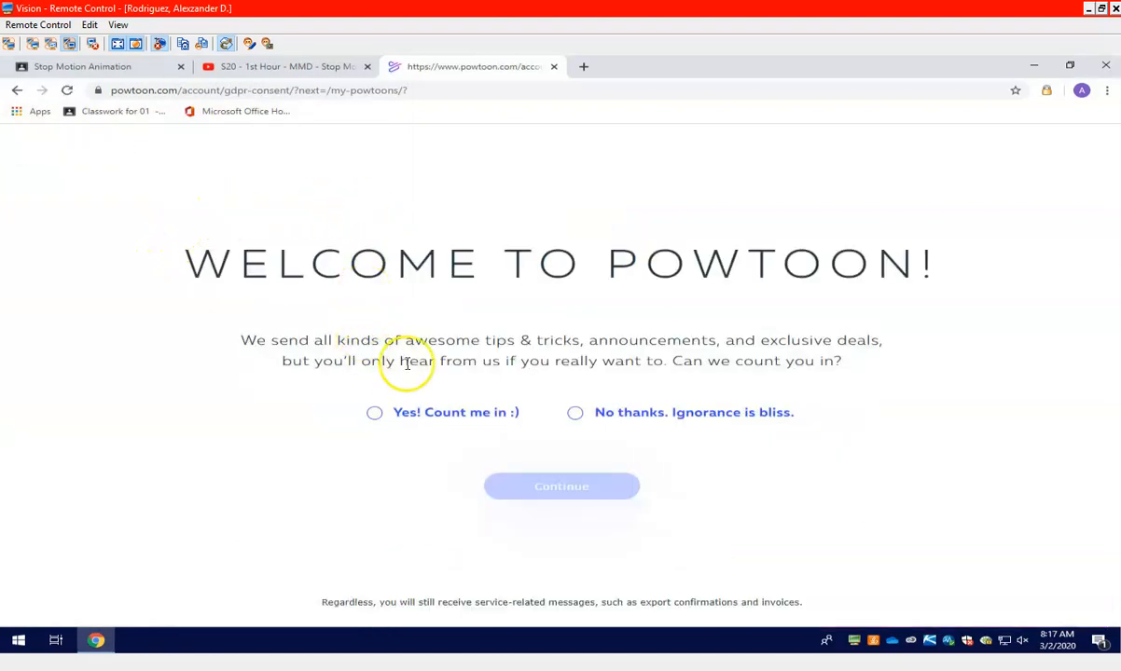
Decline promotional messages with "No thanks. Ignorance is bliss." and continue with every e-mail preference set to No
click(572, 416)
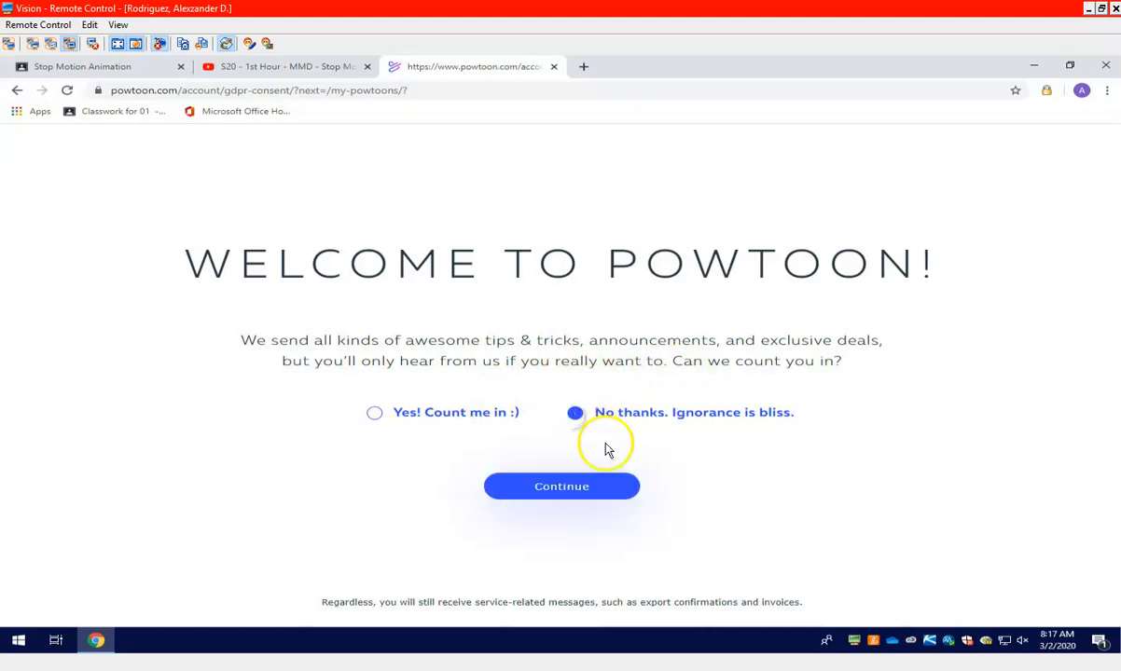
click(577, 495)
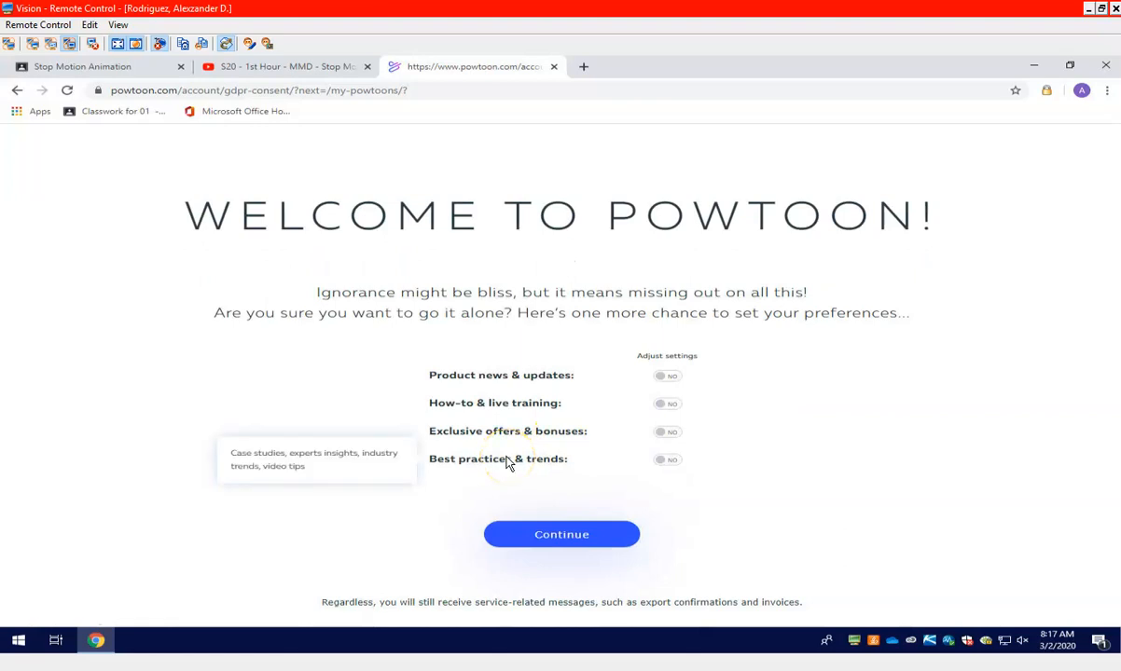
click(527, 538)
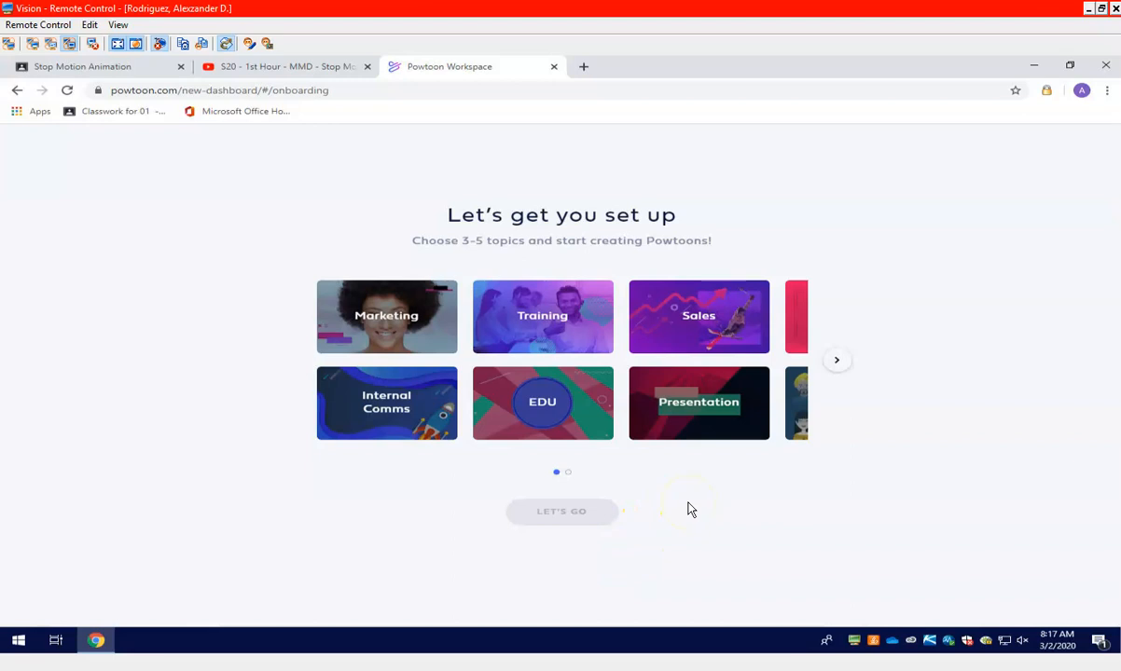
Choose EDU, Presentation and Explainer as the setup topics and proceed to the workspace
click(836, 358)
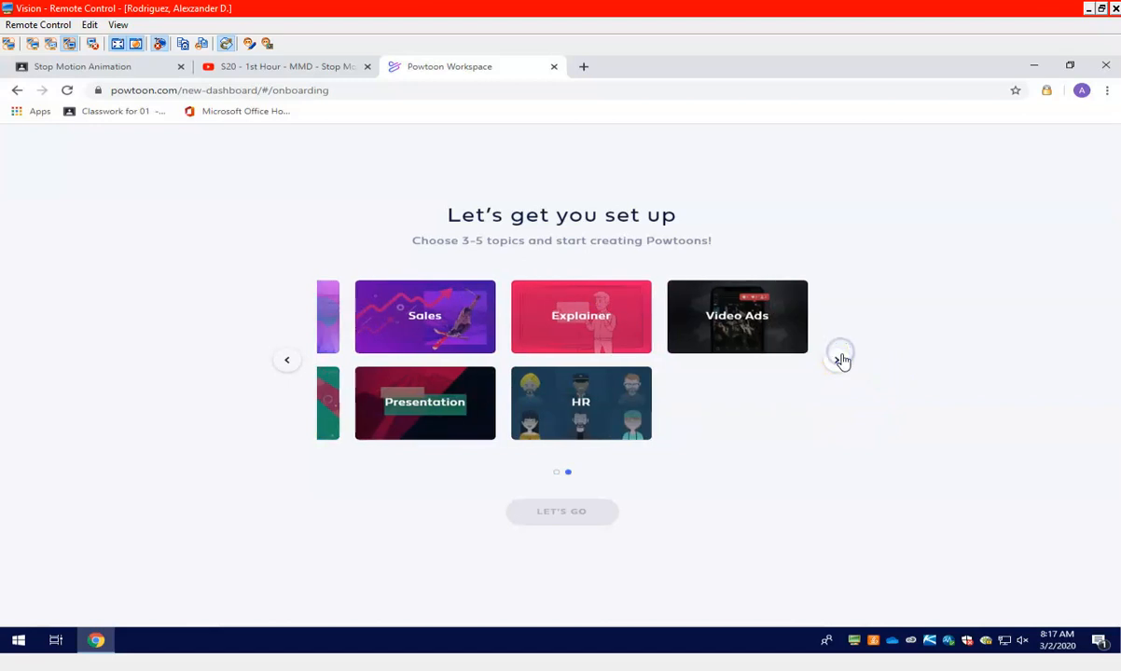
click(287, 359)
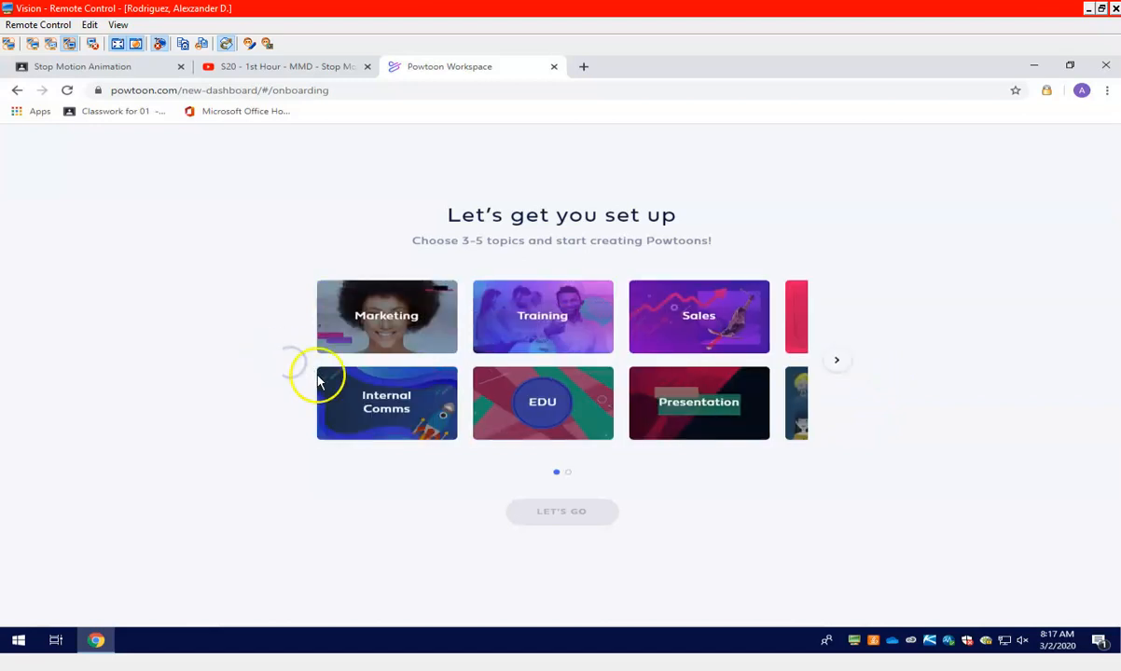
click(555, 410)
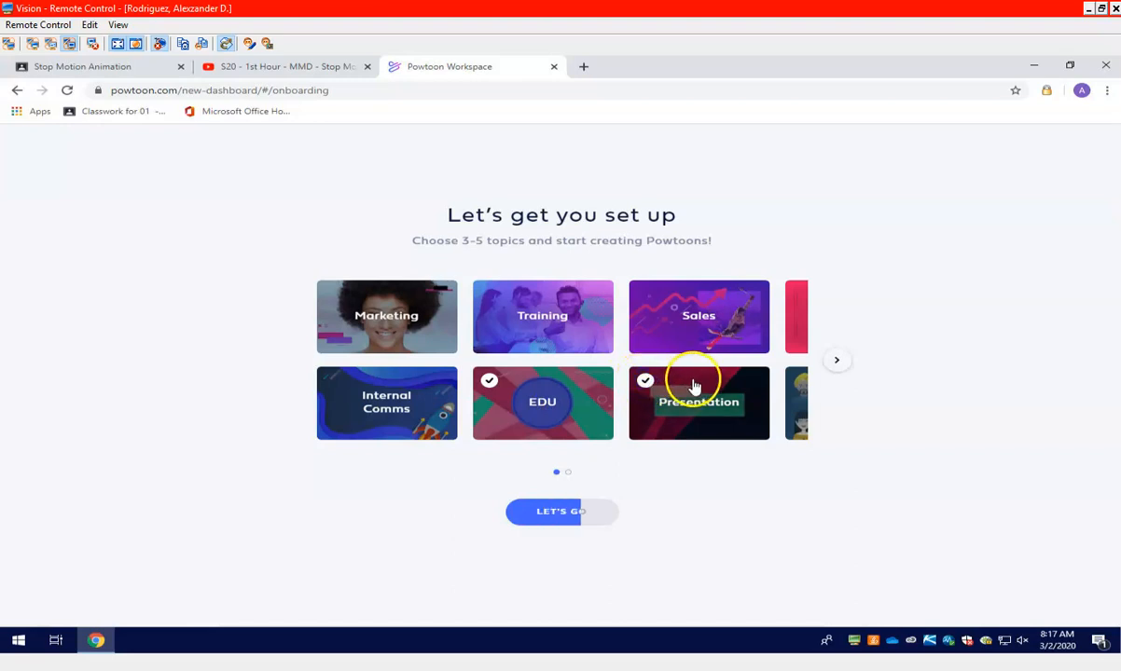
click(836, 359)
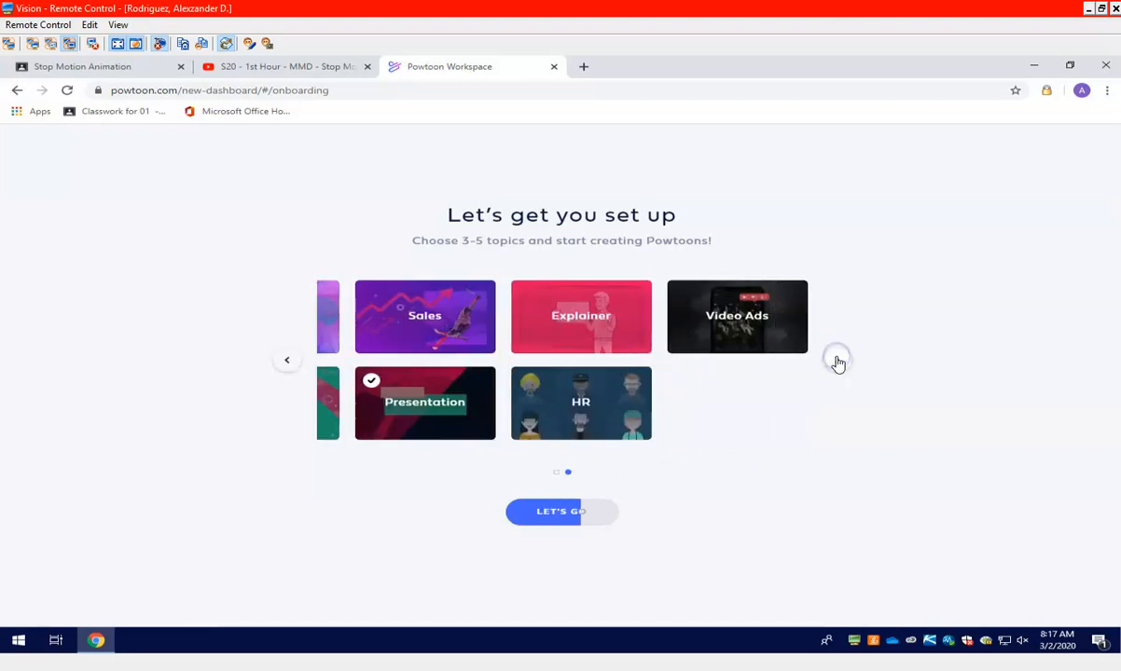
click(545, 315)
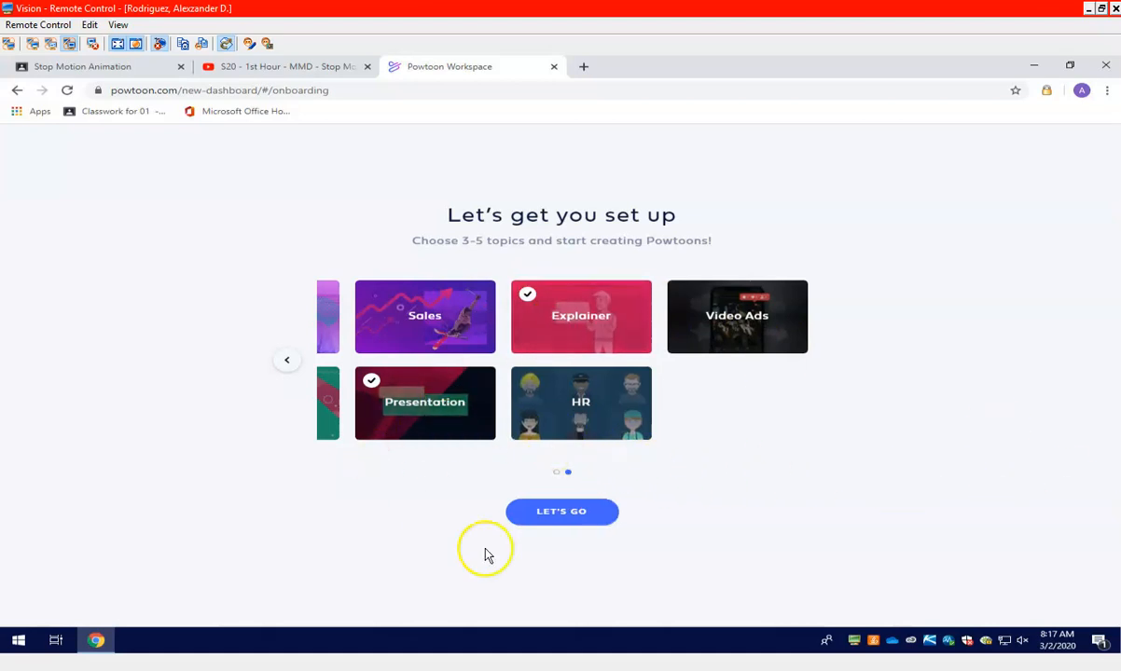
click(288, 362)
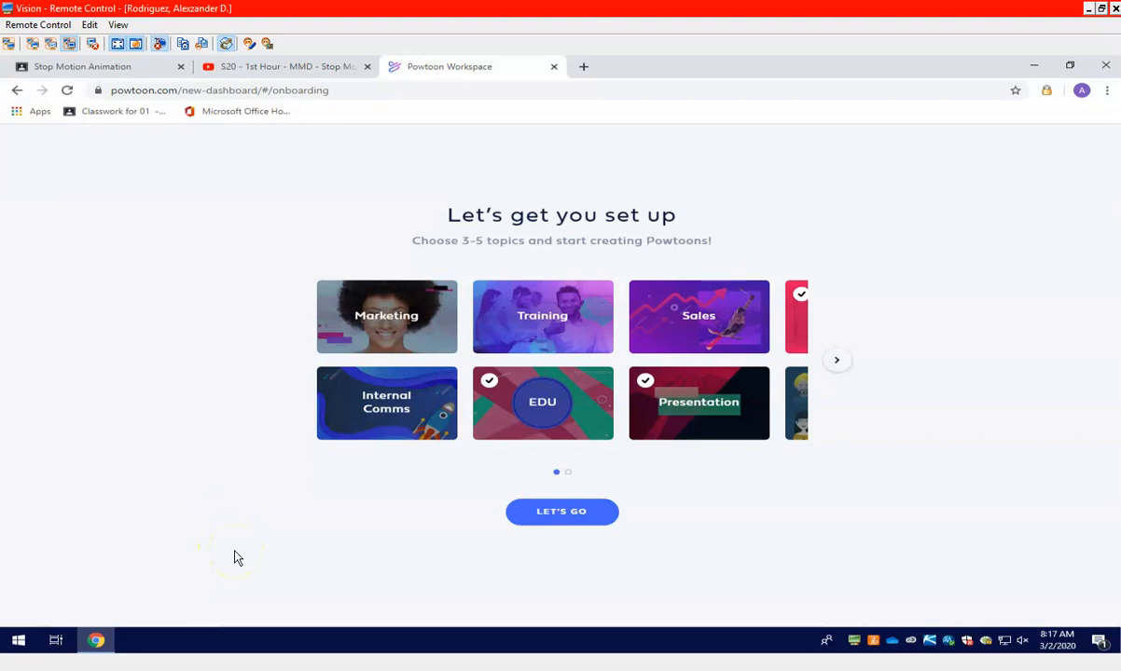
click(543, 515)
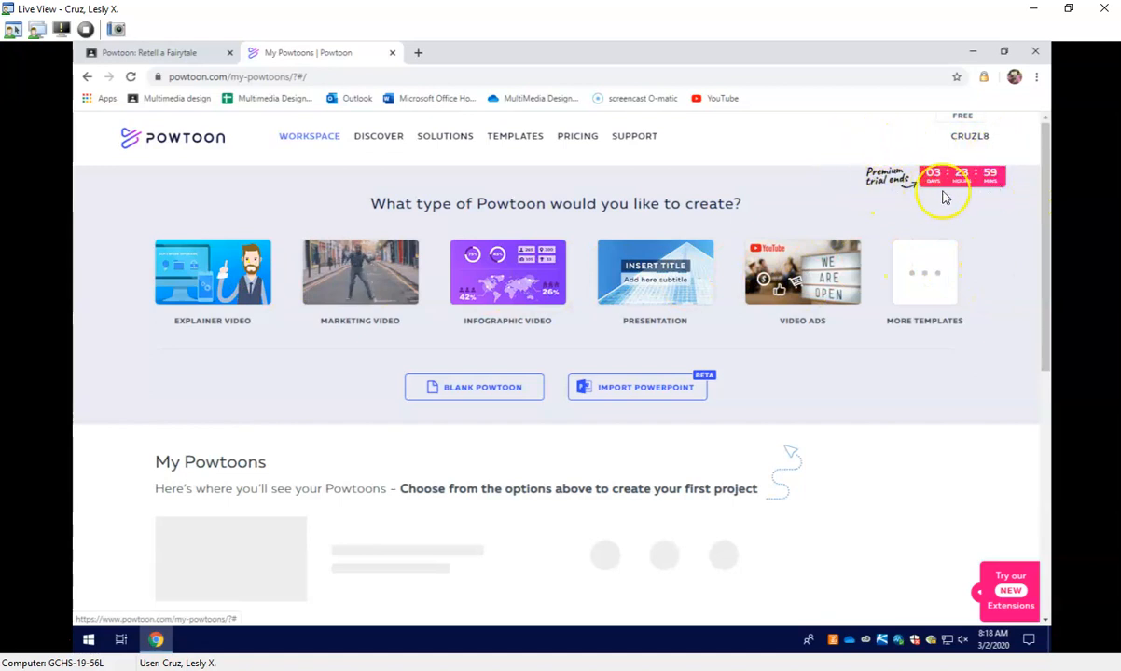
Close the other computer's live view, then find the Get Ready to LAUNCH template and preview its video
click(1104, 9)
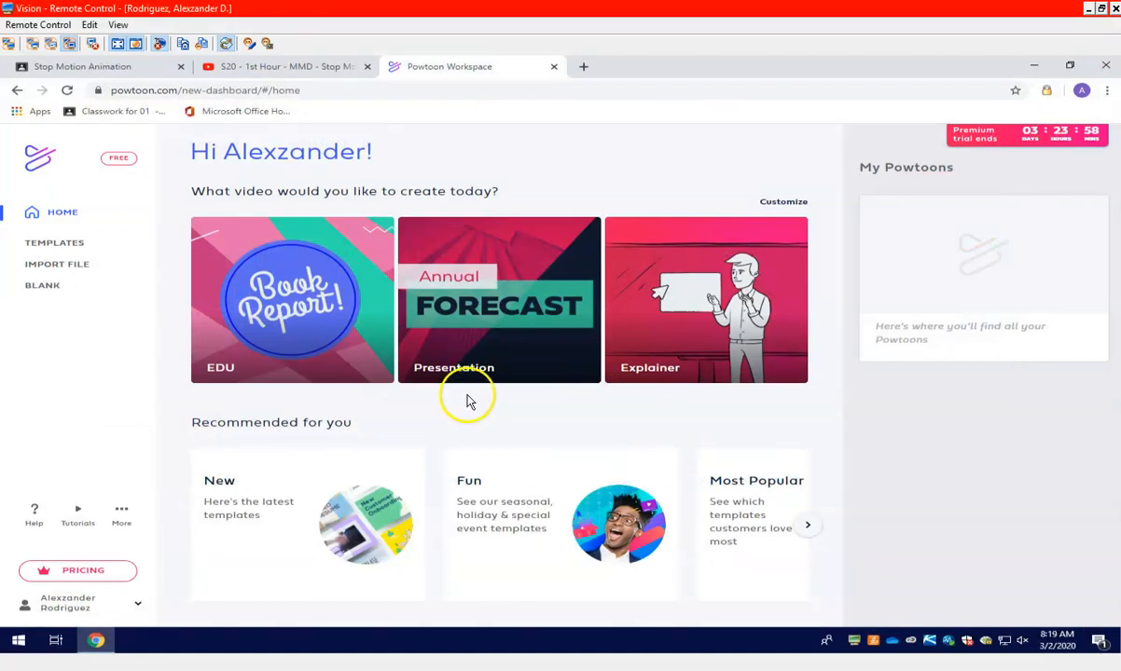
click(80, 248)
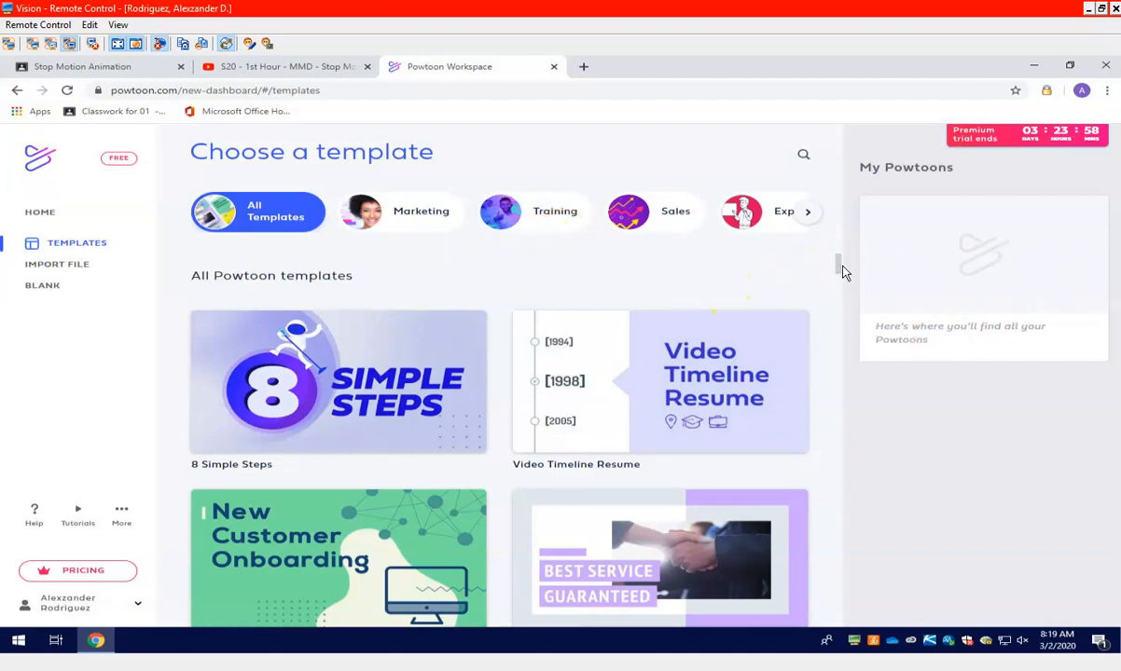
drag(838, 275, 831, 320)
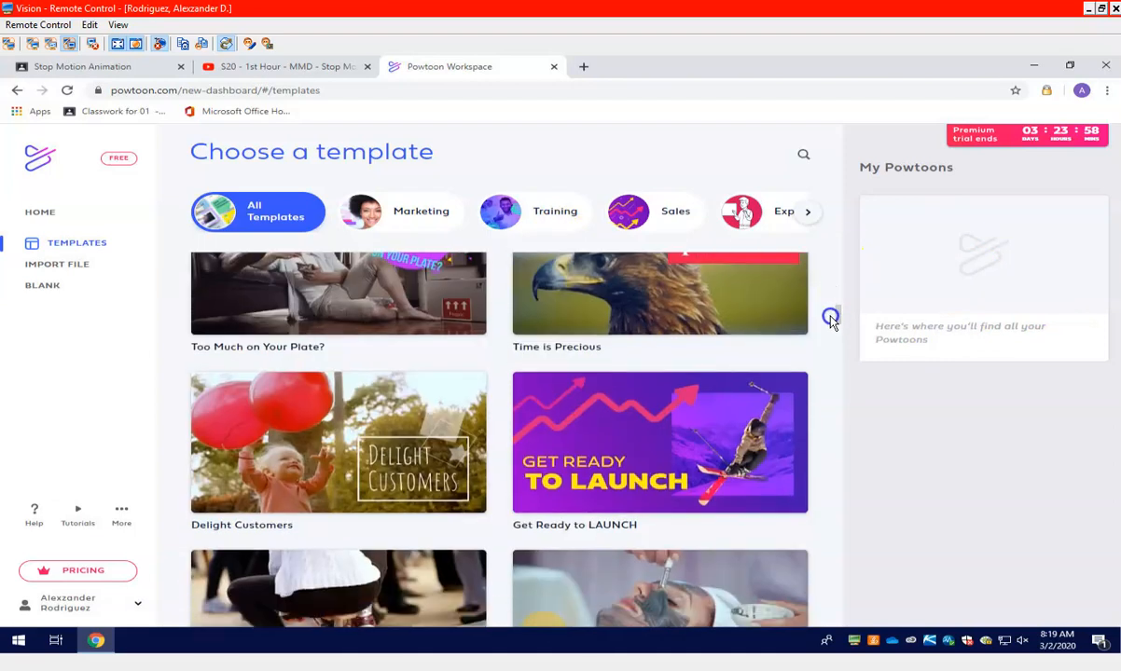
click(653, 445)
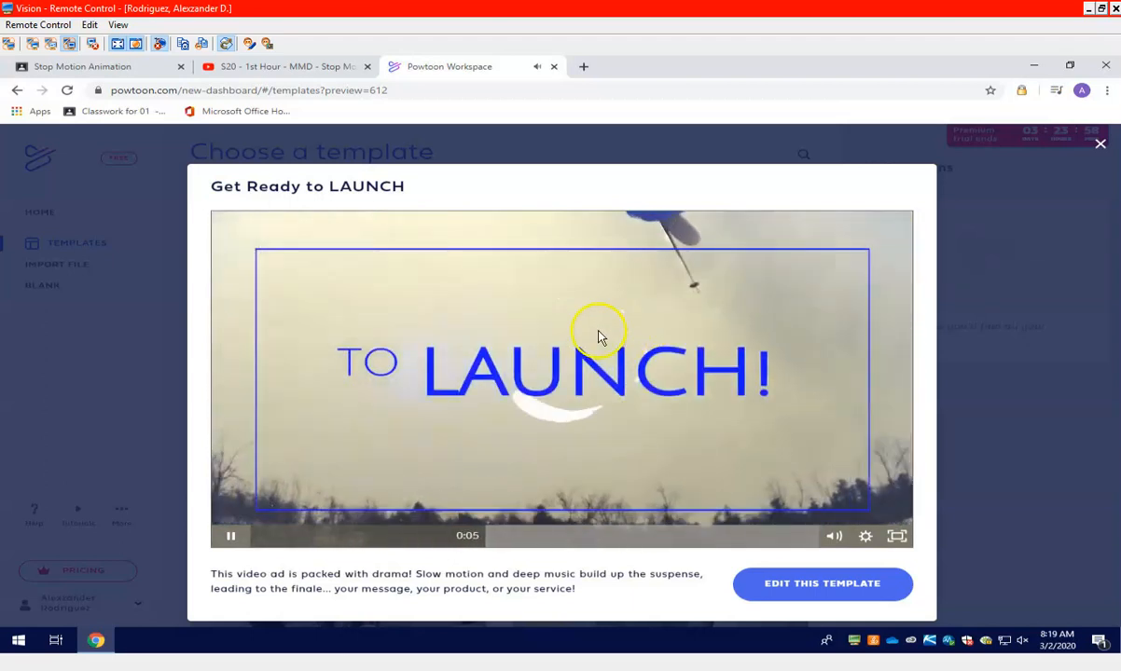
click(1005, 480)
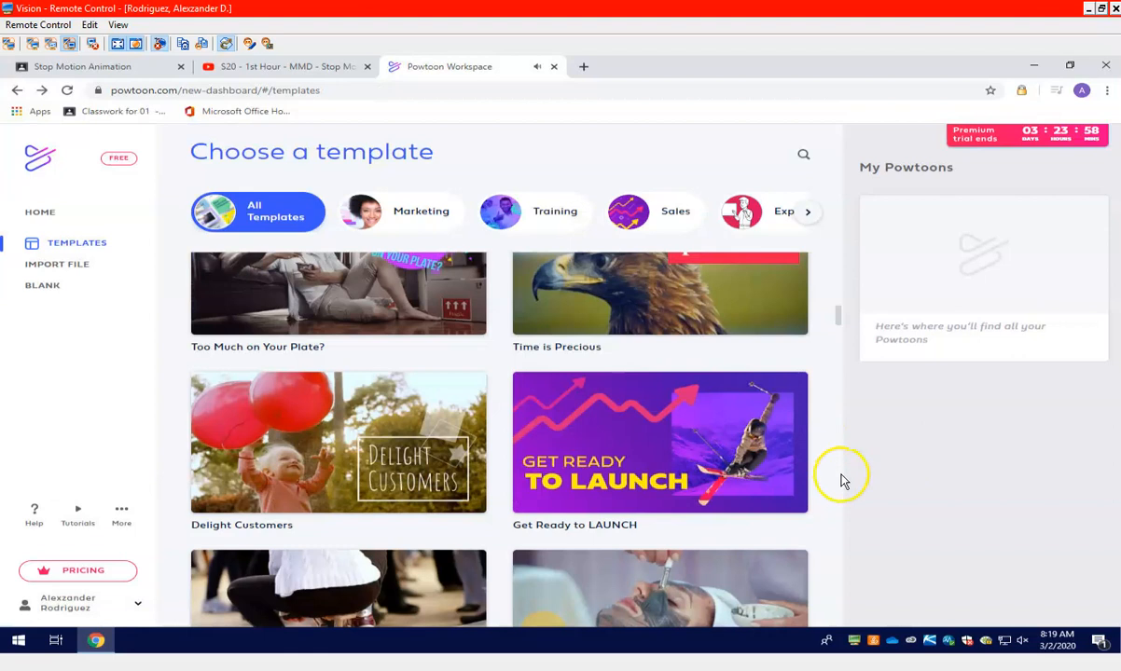
Limit the template gallery to the Explainer category and look through its templates from the beginning
click(743, 213)
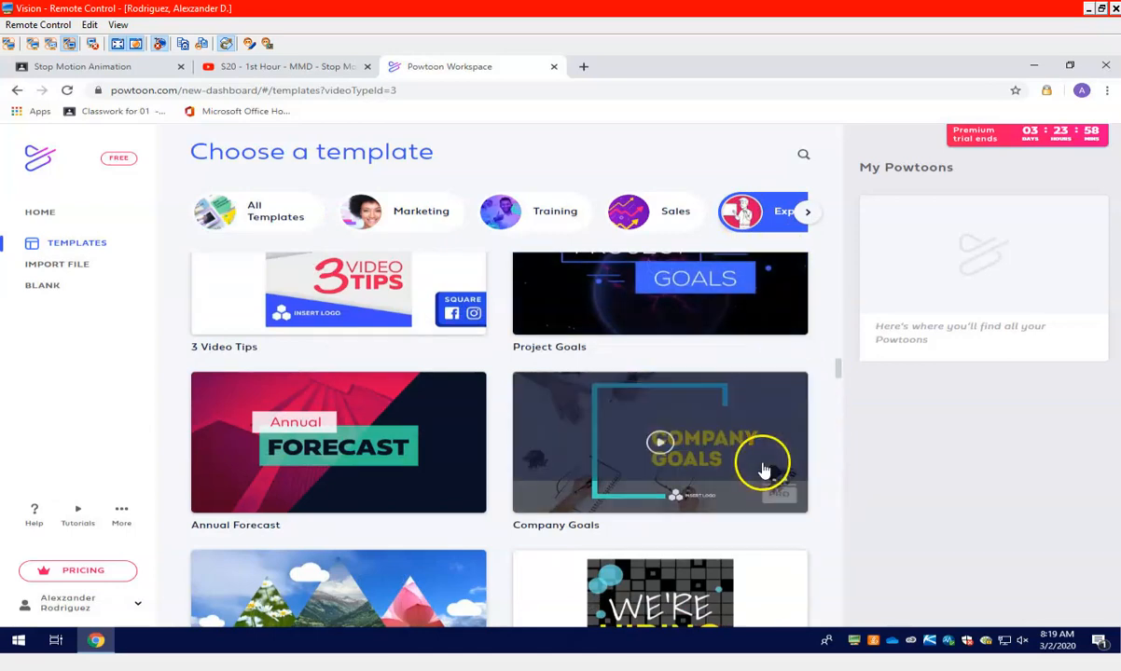
drag(839, 351, 850, 245)
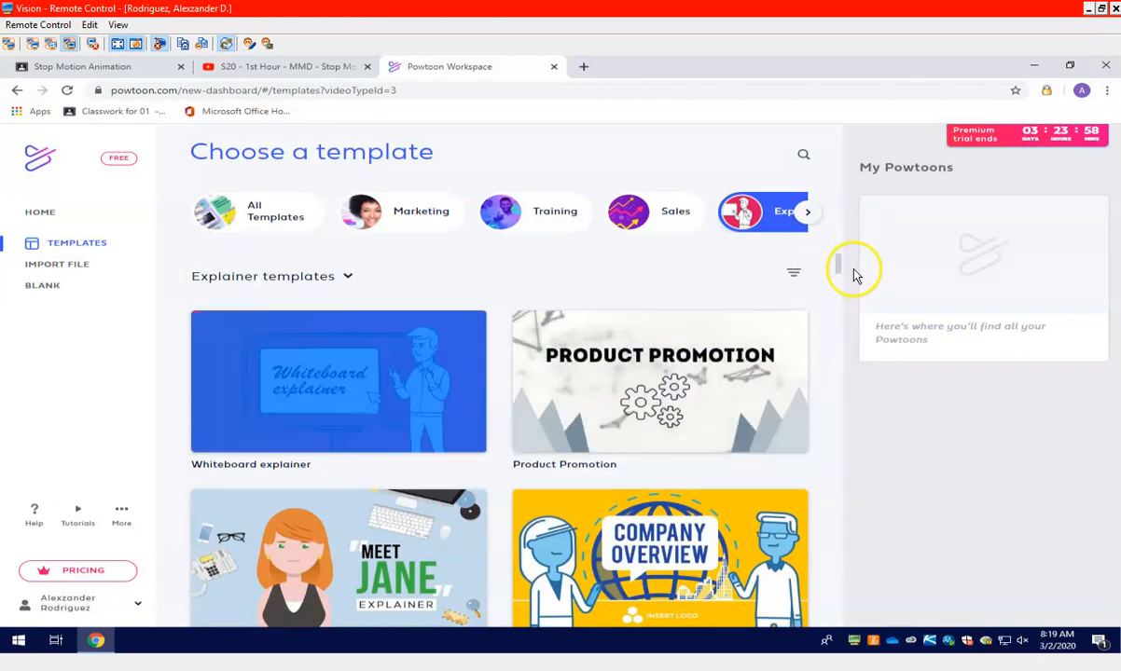
drag(840, 270, 839, 306)
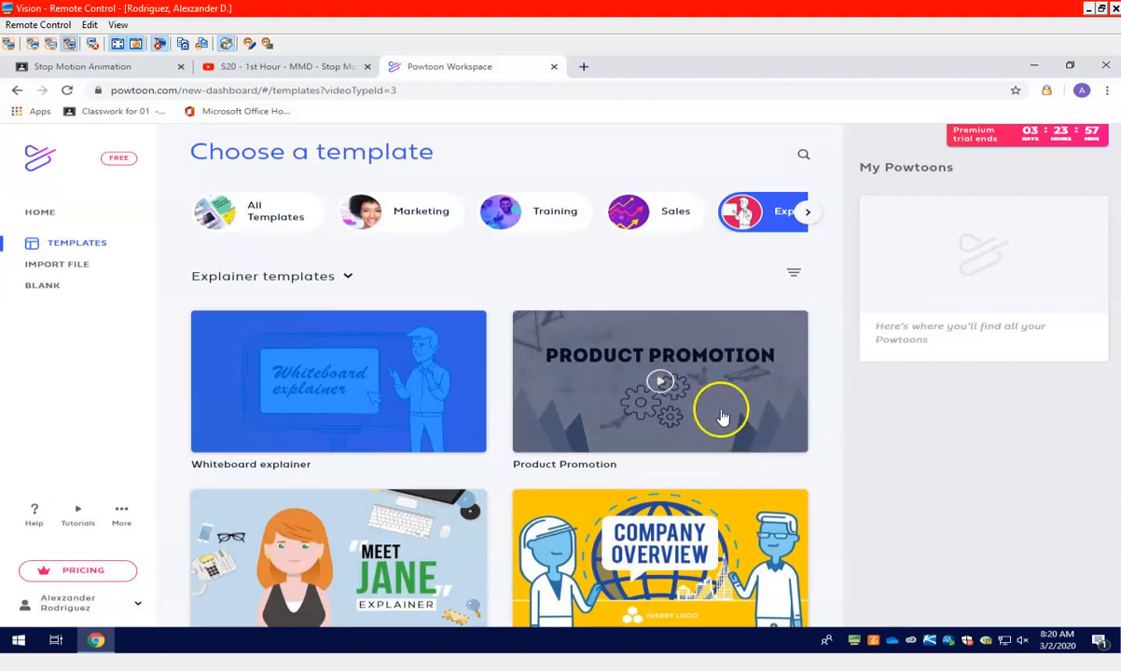
Look over the site's additional links and the subcategory filters of the Explainer templates
click(122, 515)
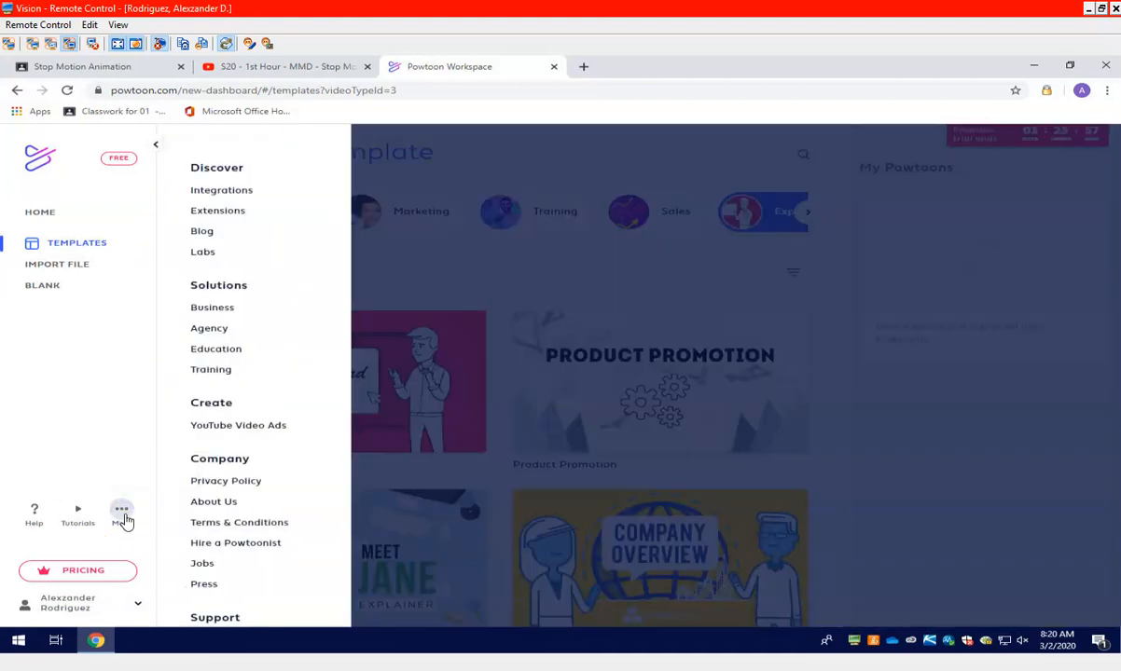
click(124, 514)
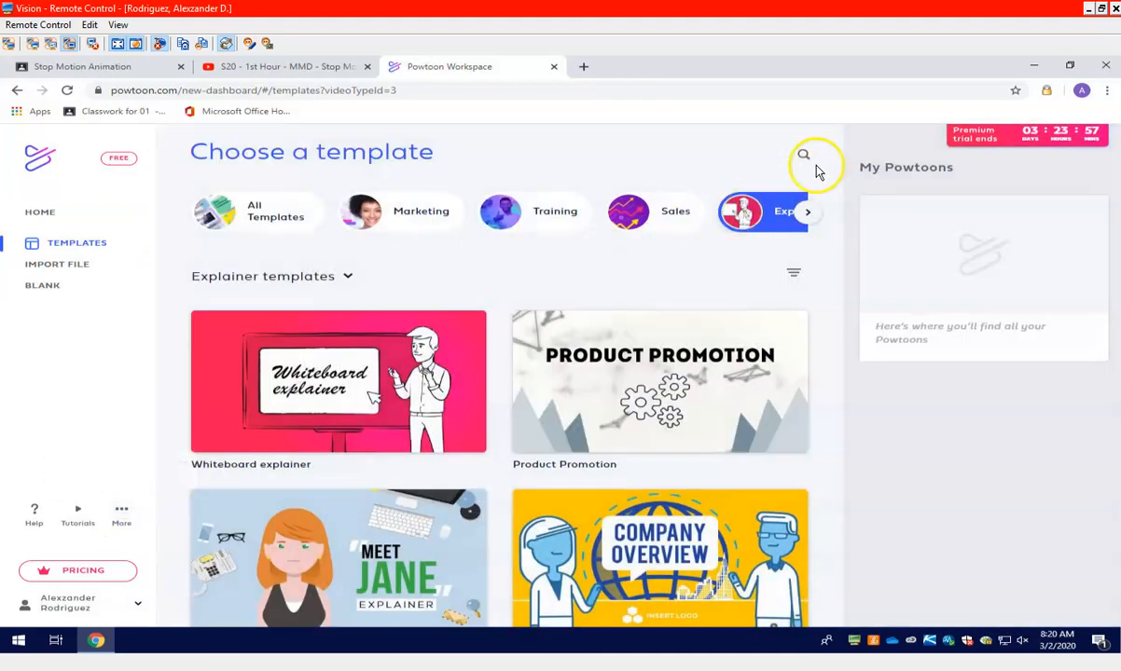
click(797, 274)
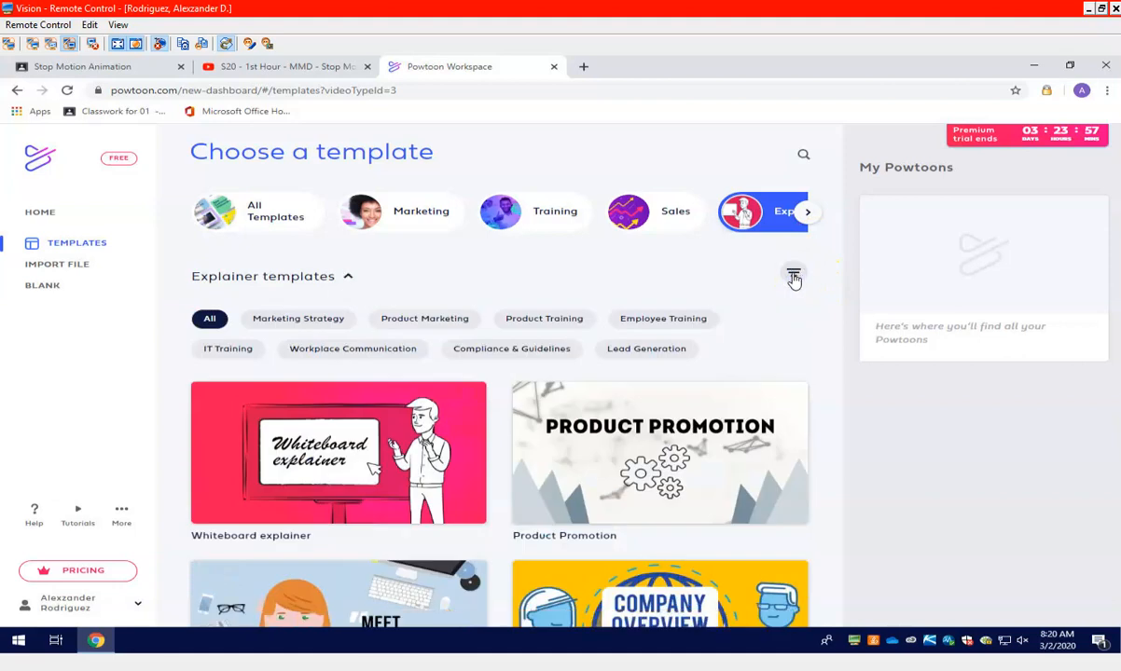
click(793, 277)
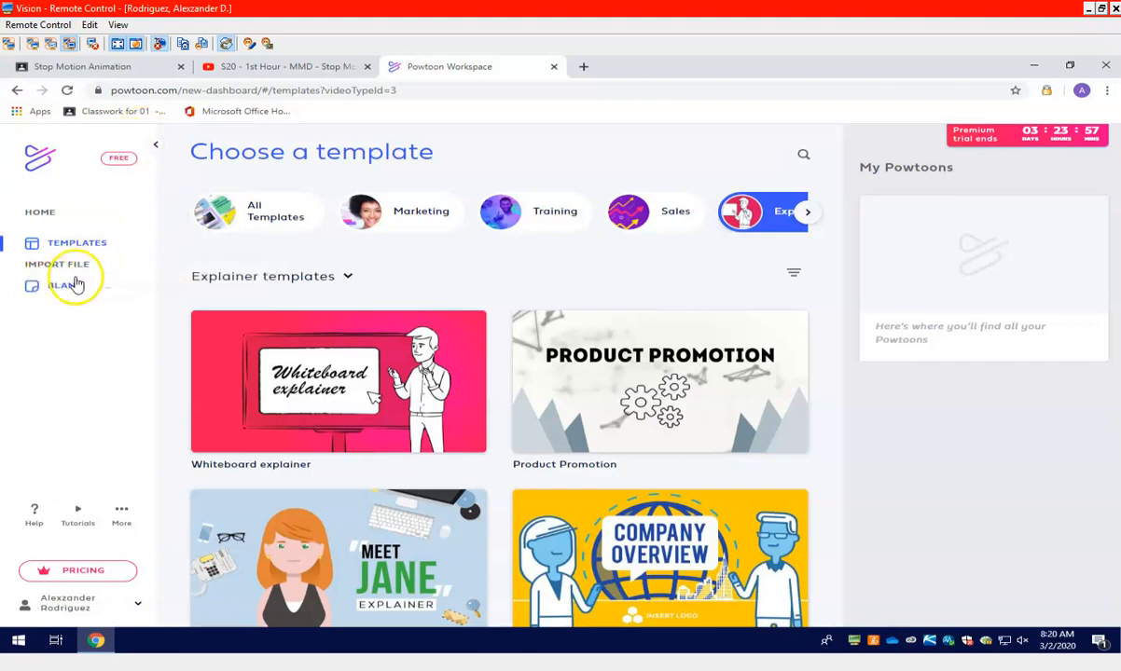
Preview the video of the Whiteboard explainer template and close the preview
click(337, 382)
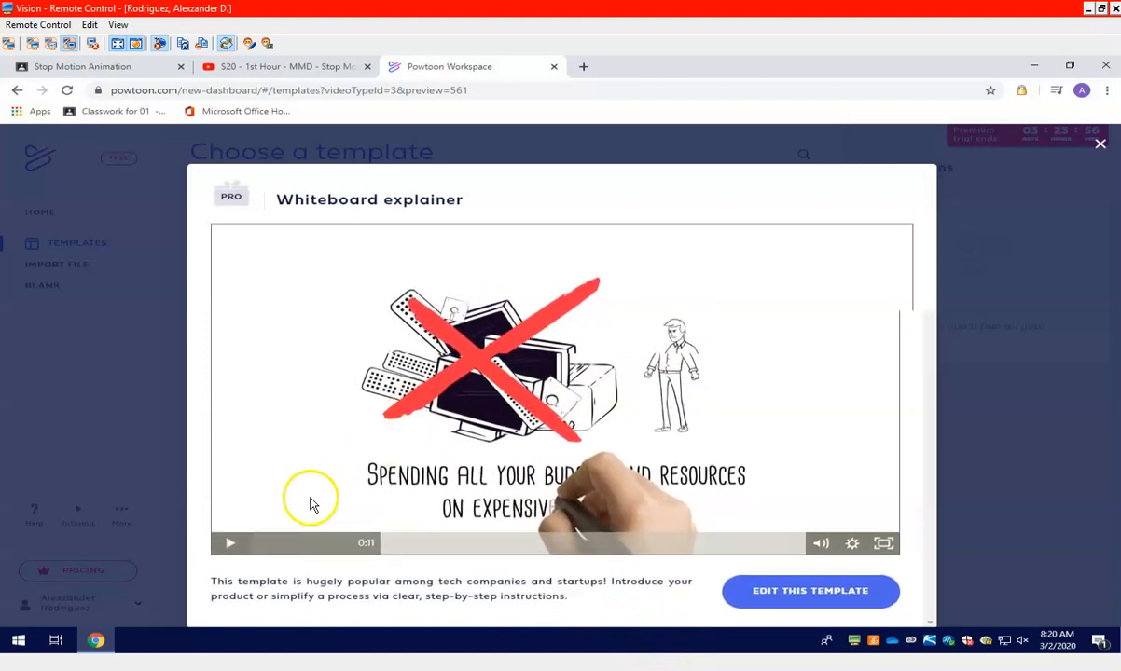
click(233, 548)
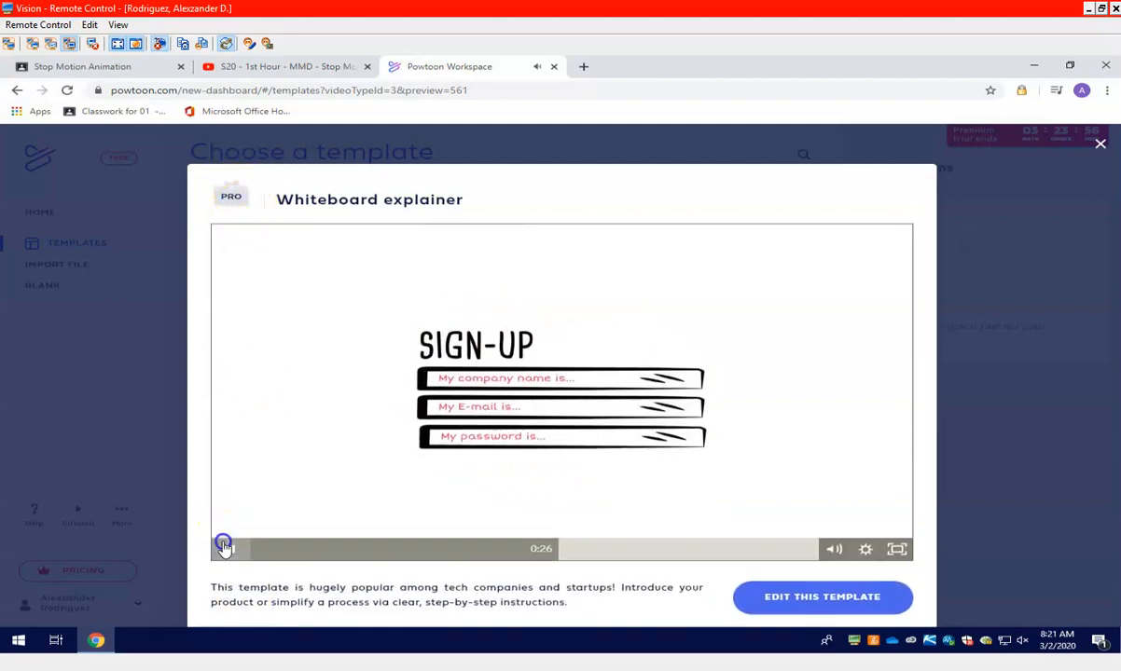
click(966, 537)
Start a new Powtoon from scratch on a blank Horizontal (16:9) canvas
click(64, 287)
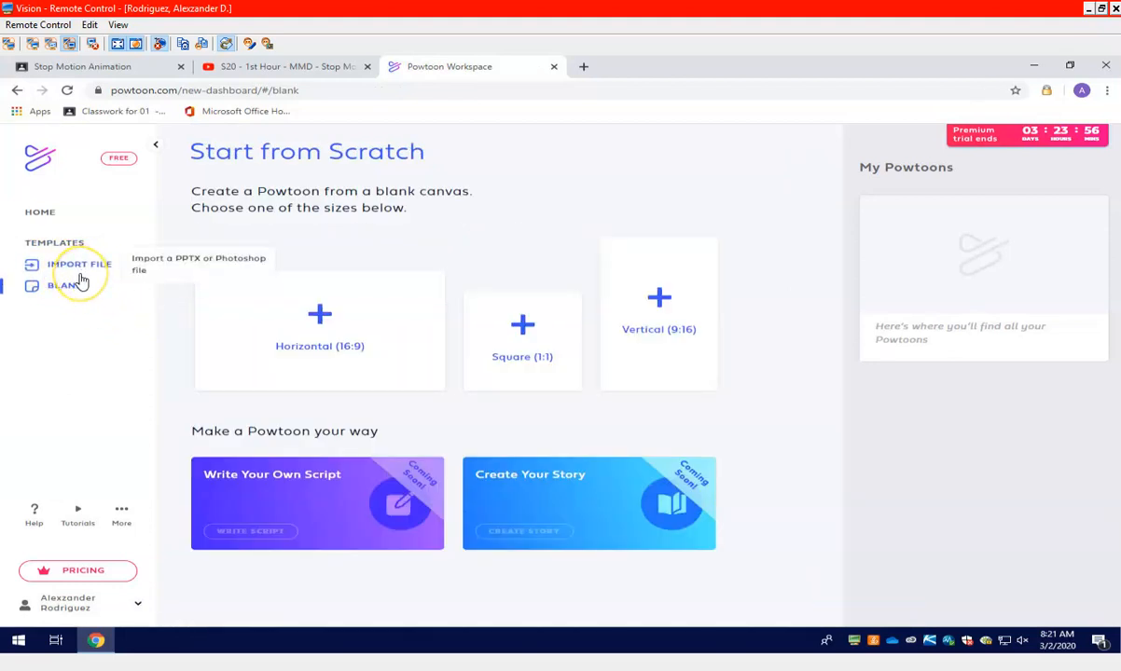
click(75, 292)
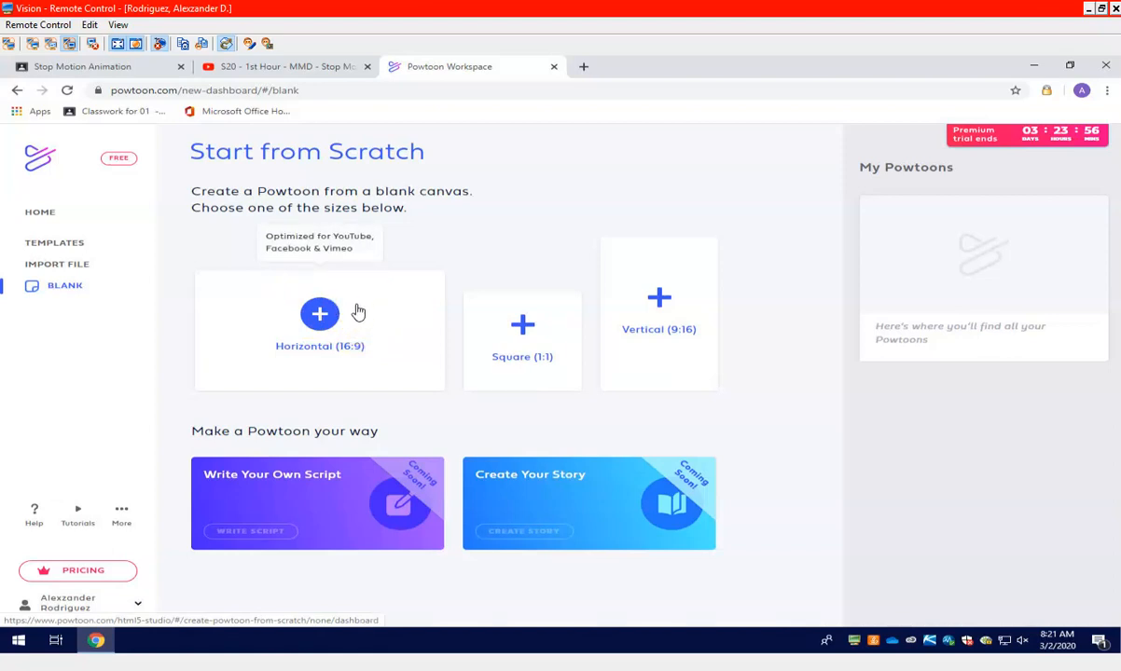
click(352, 311)
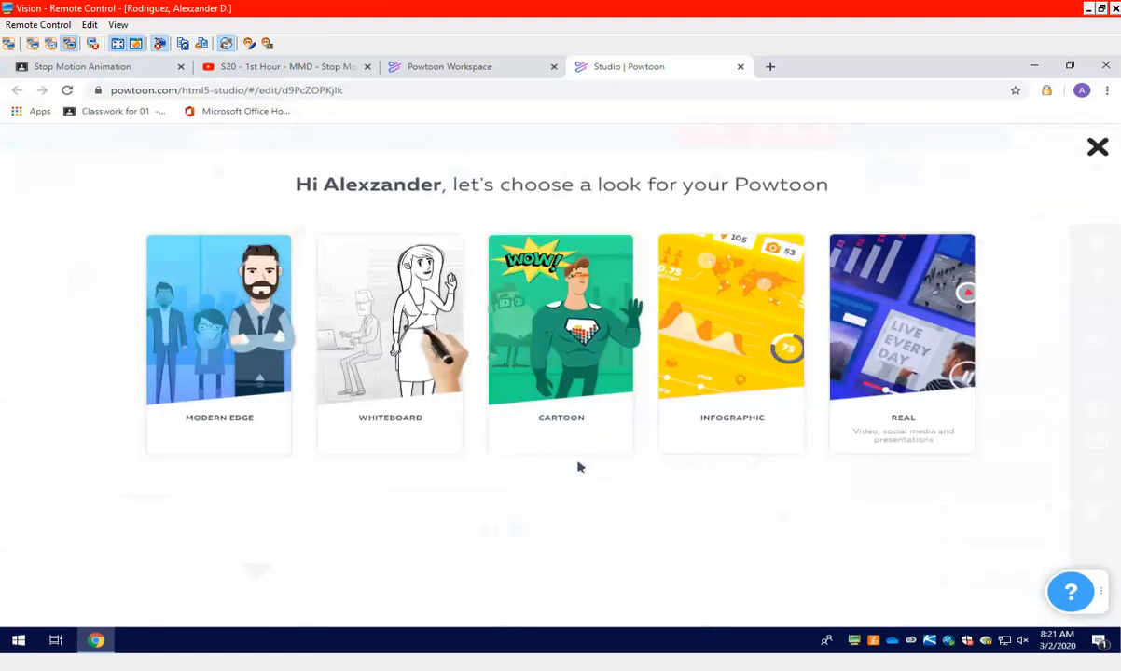
Compare the sample scenes of the Cartoon, Infographic, Modern Edge, Whiteboard and Real looks
click(560, 440)
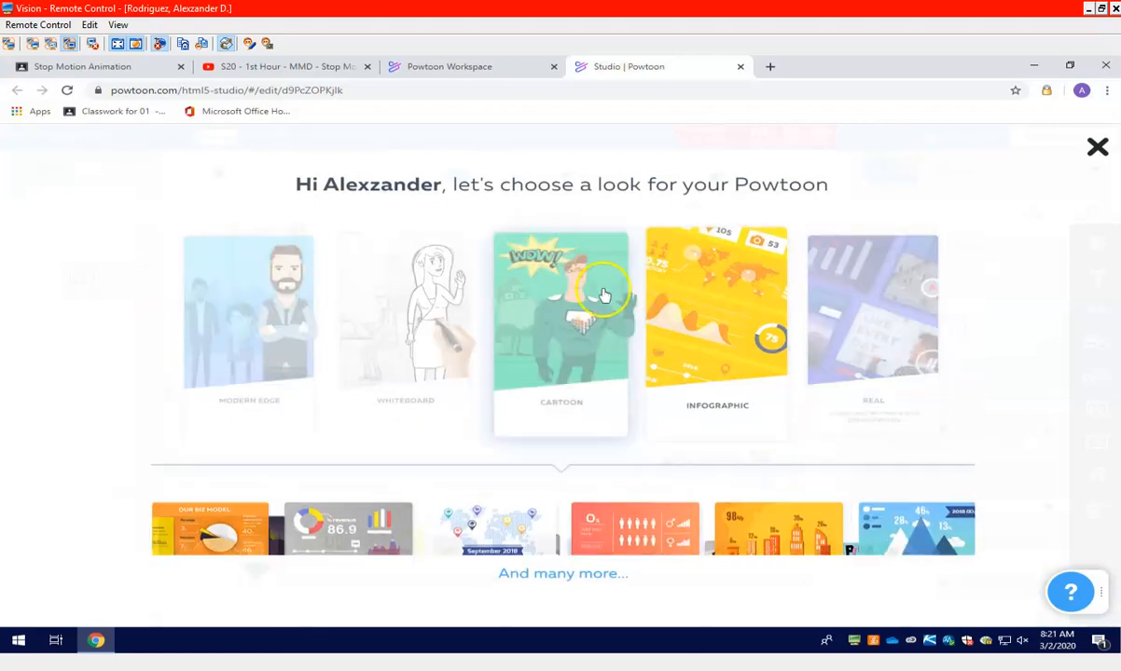
click(680, 460)
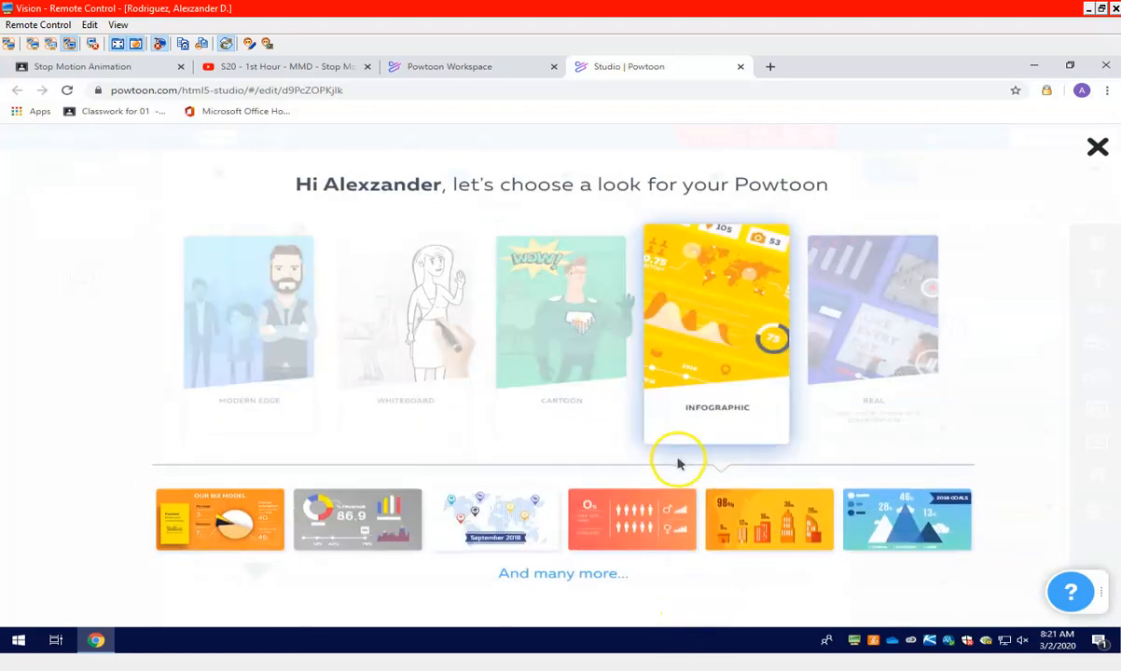
click(224, 407)
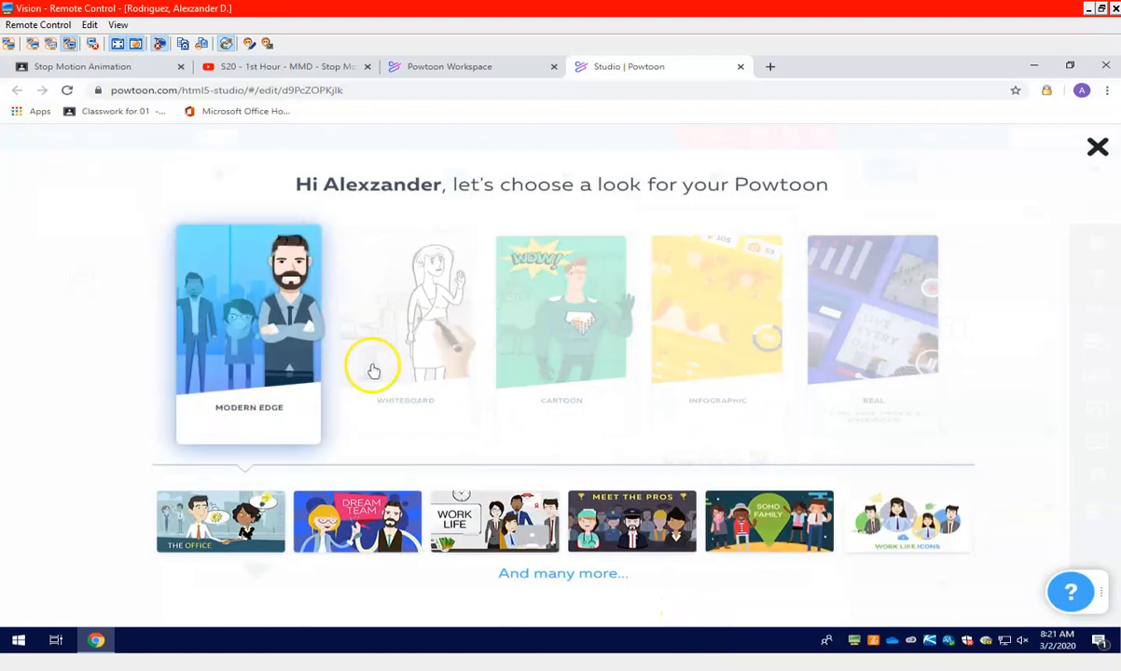
click(419, 359)
click(550, 313)
click(696, 318)
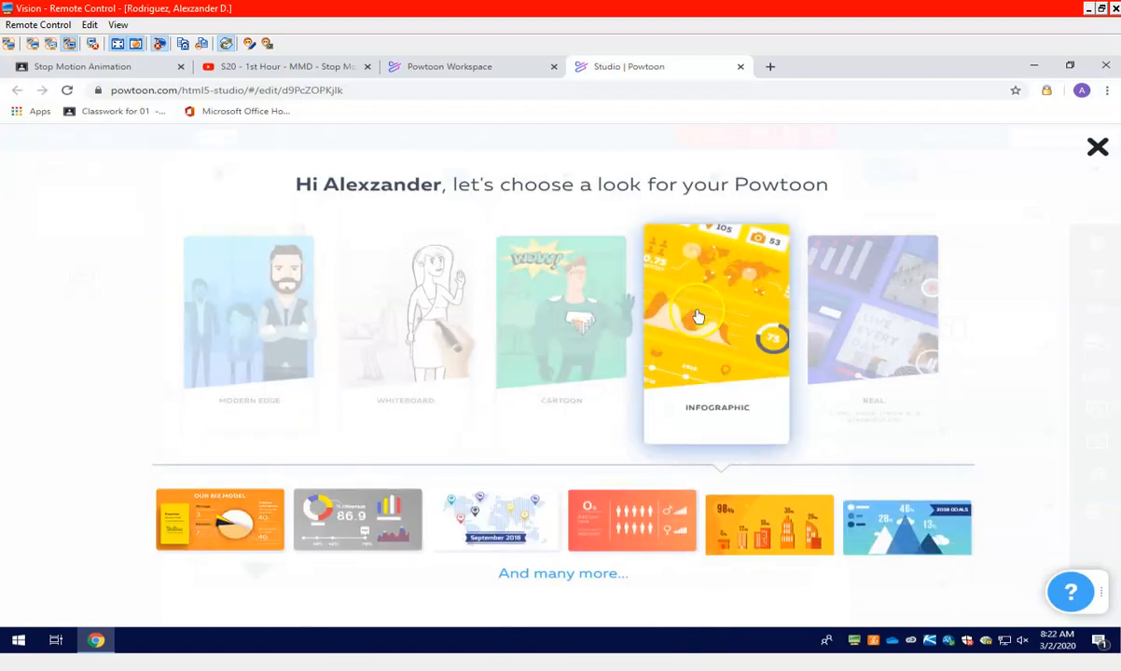
click(878, 342)
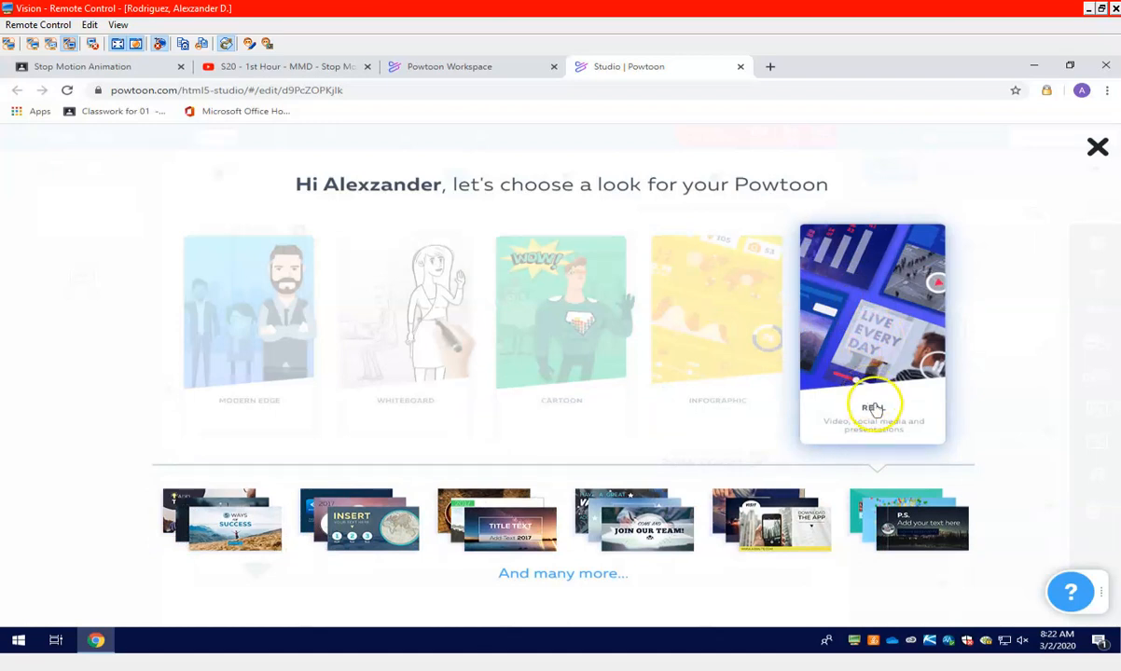
Compare the available looks once more and choose the Cartoon look for the new Powtoon
click(660, 408)
click(583, 408)
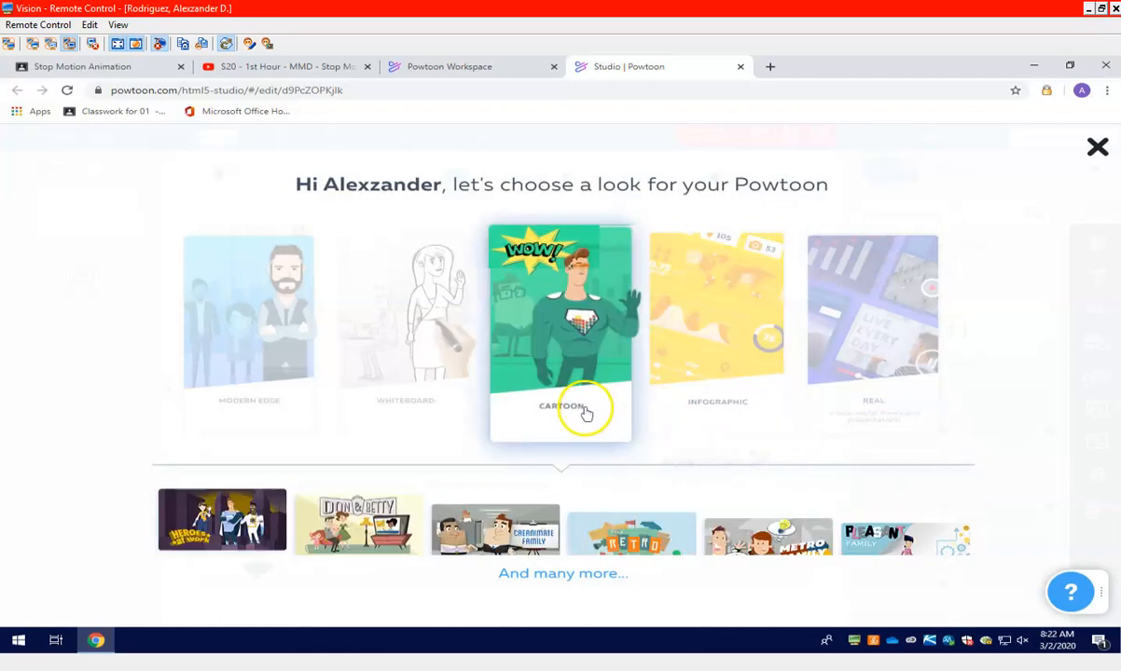
click(268, 401)
click(457, 403)
click(494, 403)
click(307, 349)
click(448, 299)
click(560, 317)
click(314, 317)
click(587, 315)
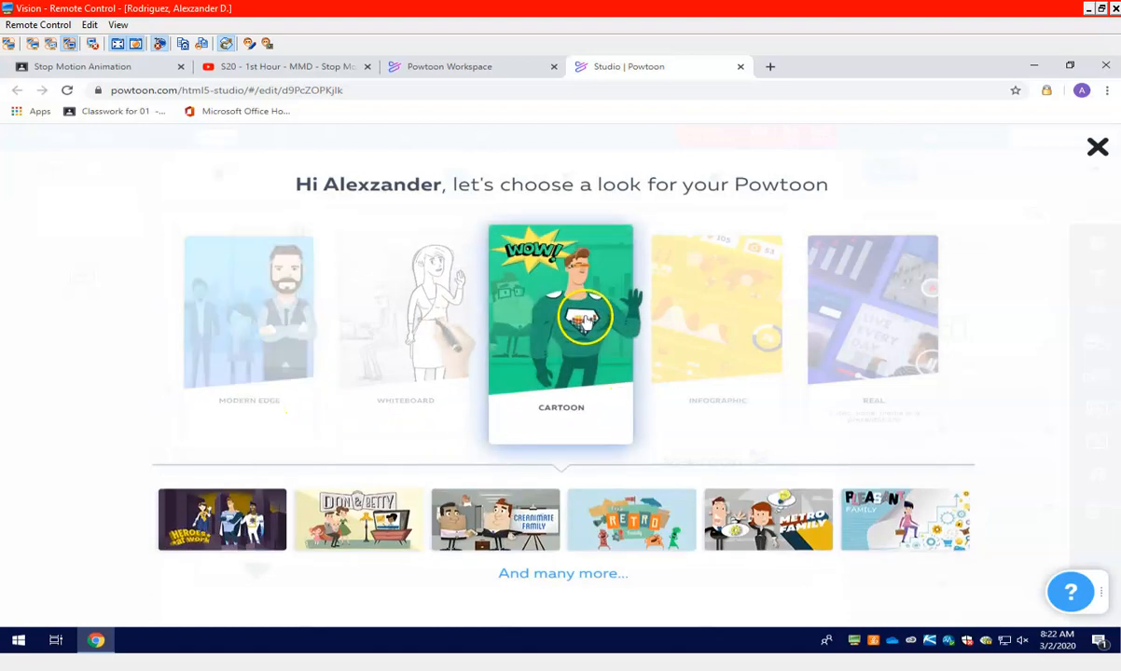
click(564, 410)
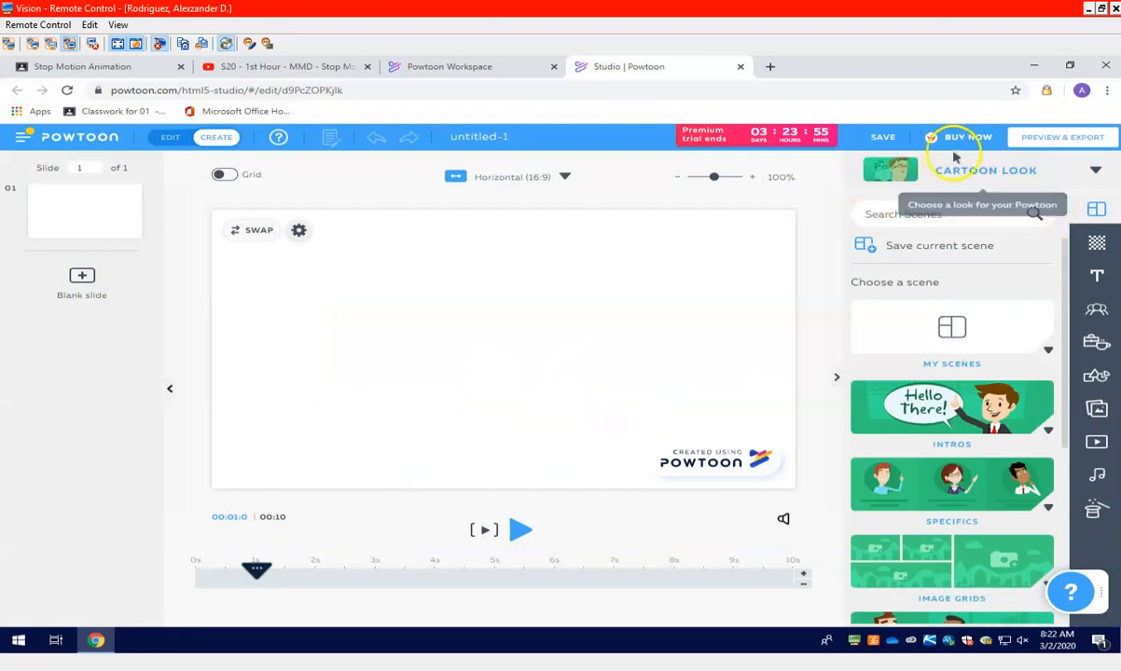
Reopen the look selection from the editor to view the available looks, and close it without choosing another
click(995, 170)
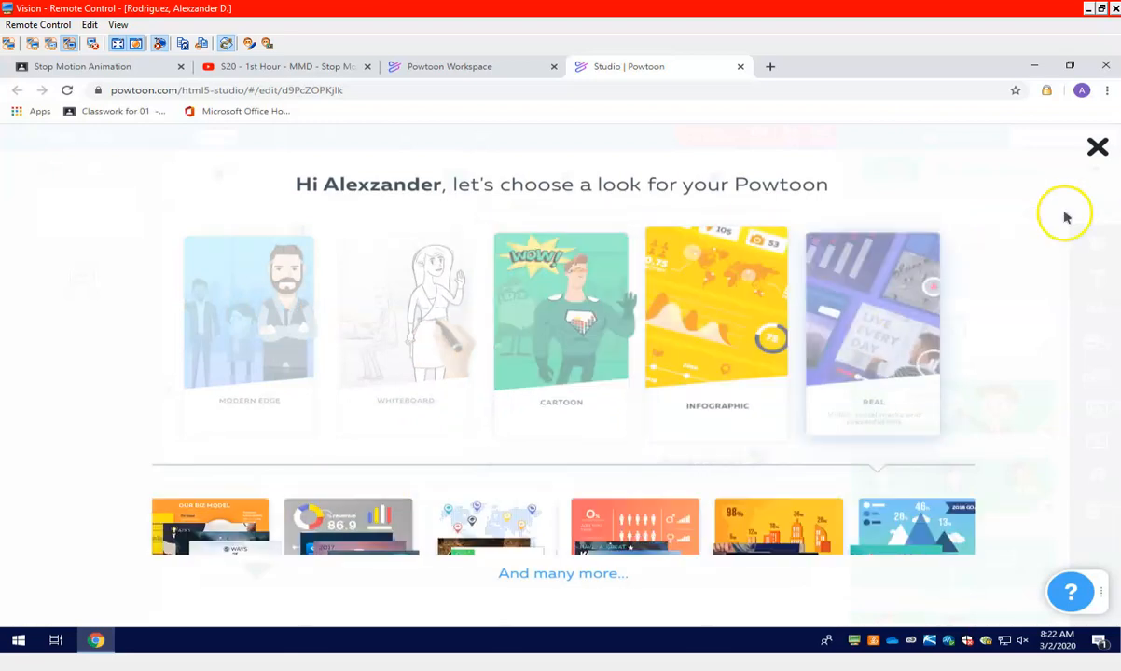
click(1096, 147)
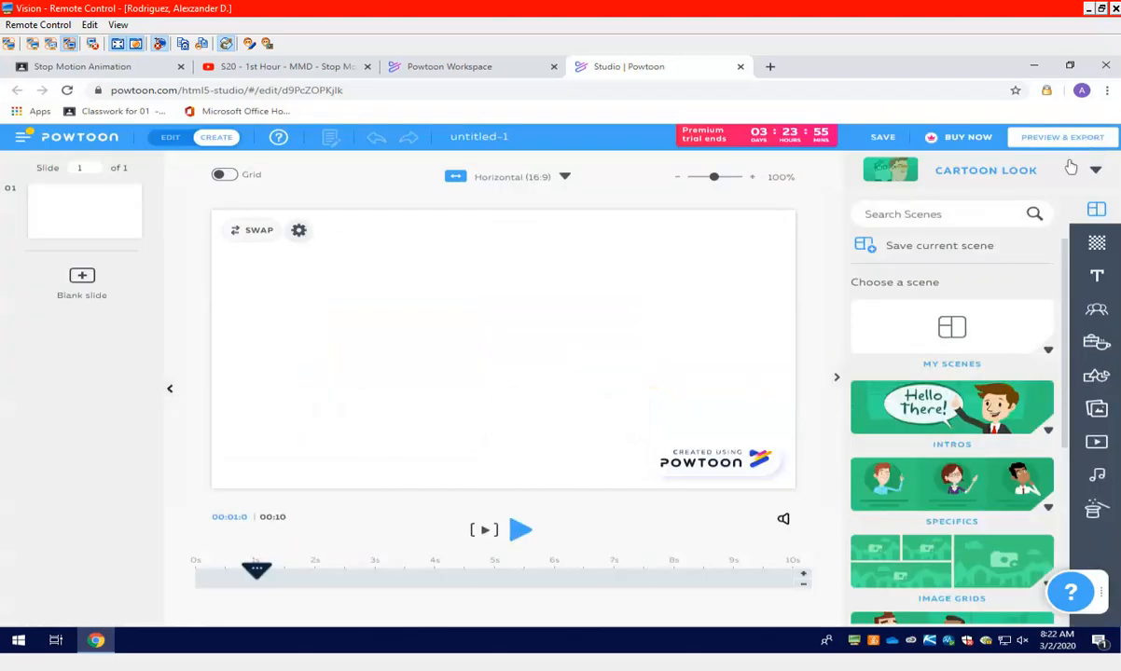
click(1023, 170)
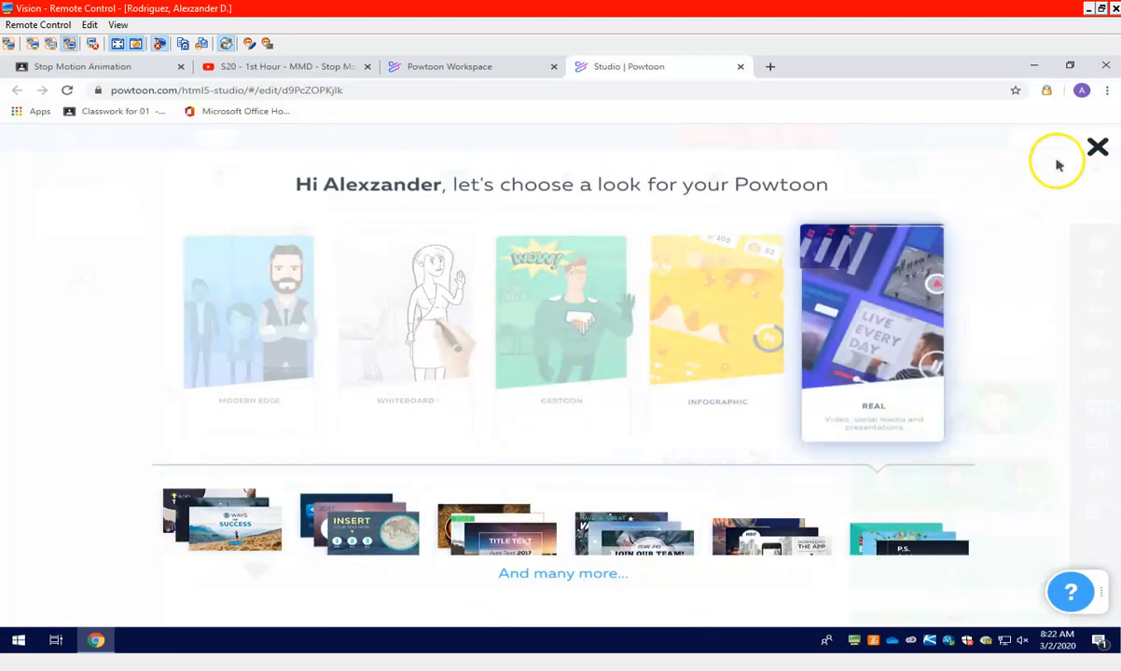
click(1097, 149)
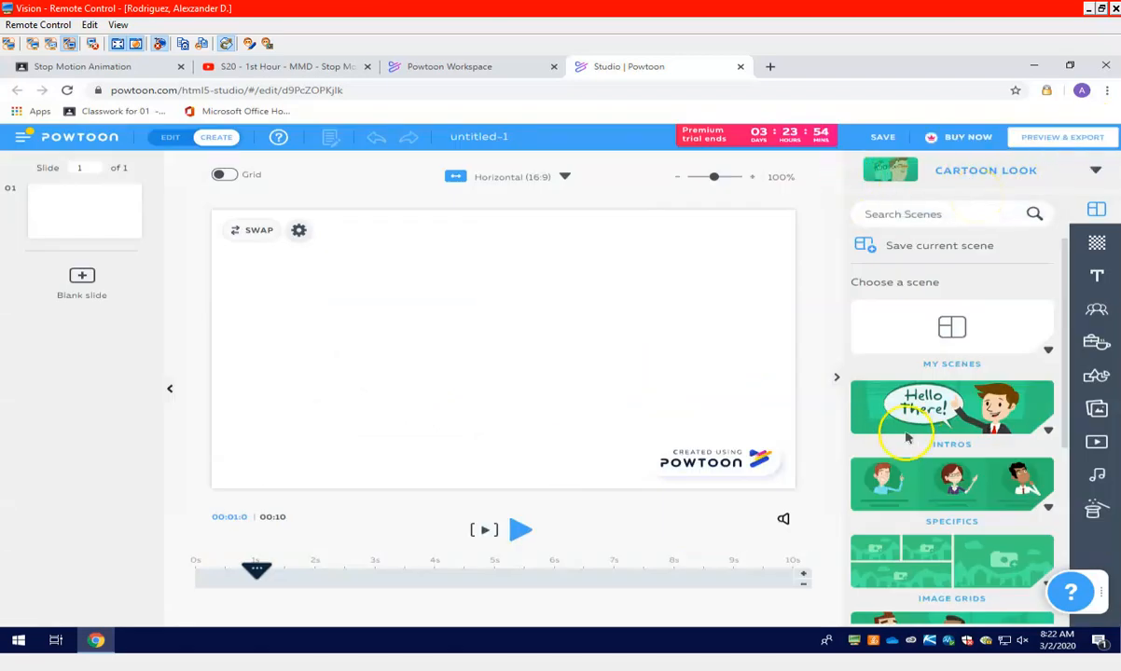
Move the timeline playhead of the blank slide to the 4-second mark
mouse_move(1063, 320)
mouse_down()
mouse_move(1061, 476)
mouse_move(1056, 298)
mouse_up()
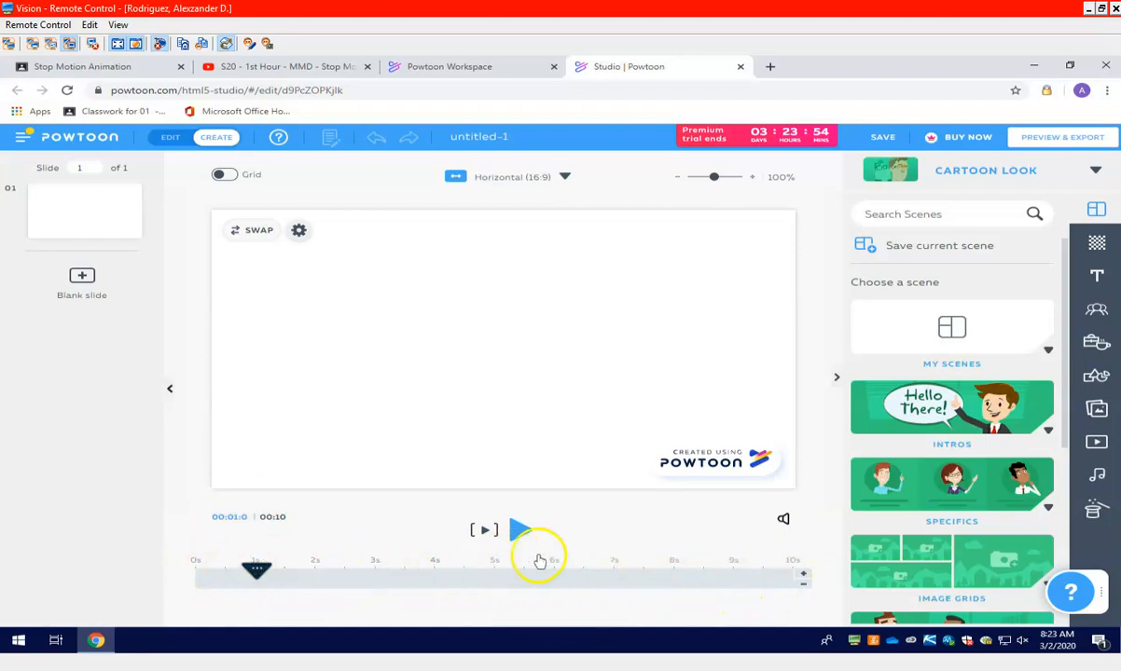
drag(304, 575, 434, 575)
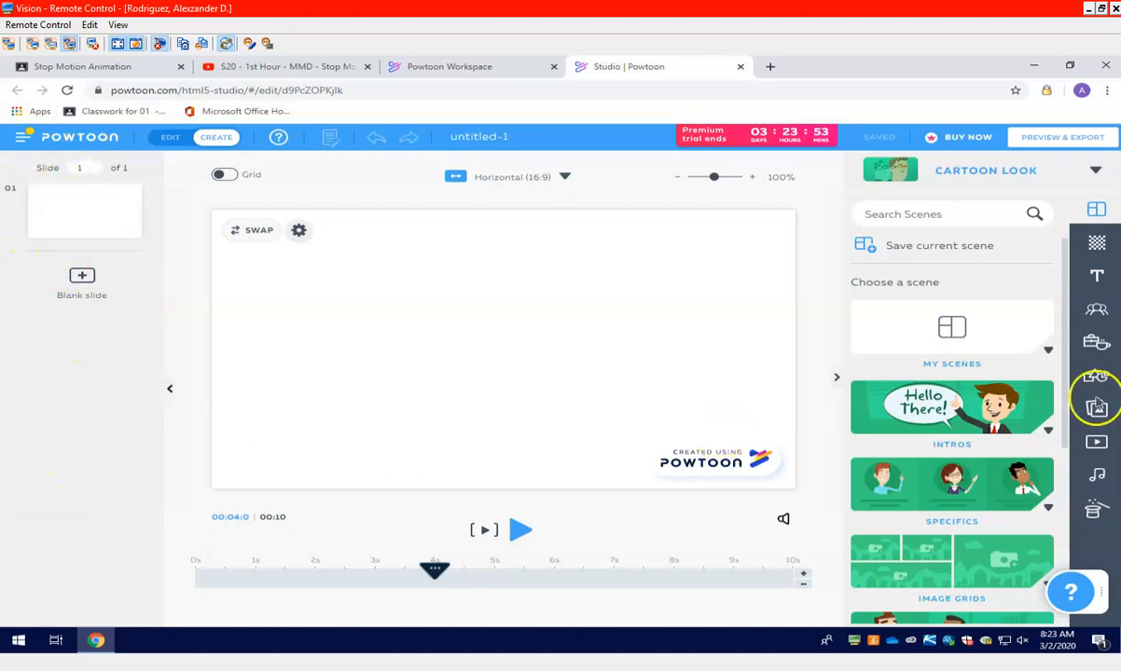
Apply the Intros scene with the waving woman, red arrow and "Add Name" title to slide 1
scroll(1061, 410, down, 3)
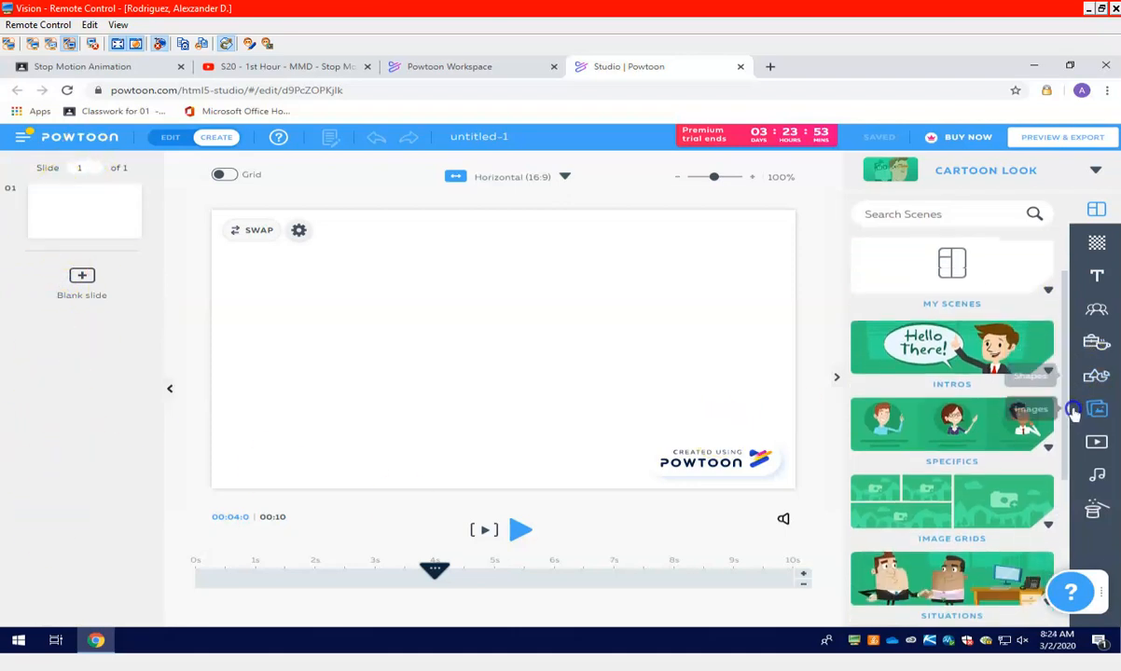
scroll(1054, 438, up, 1)
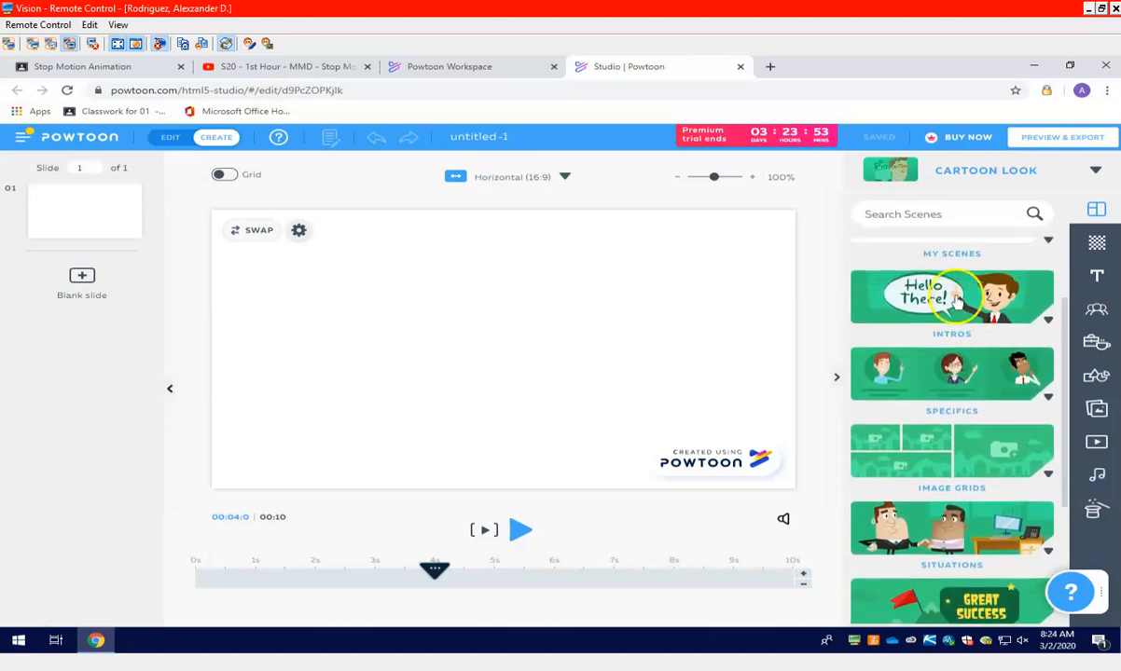
click(1039, 314)
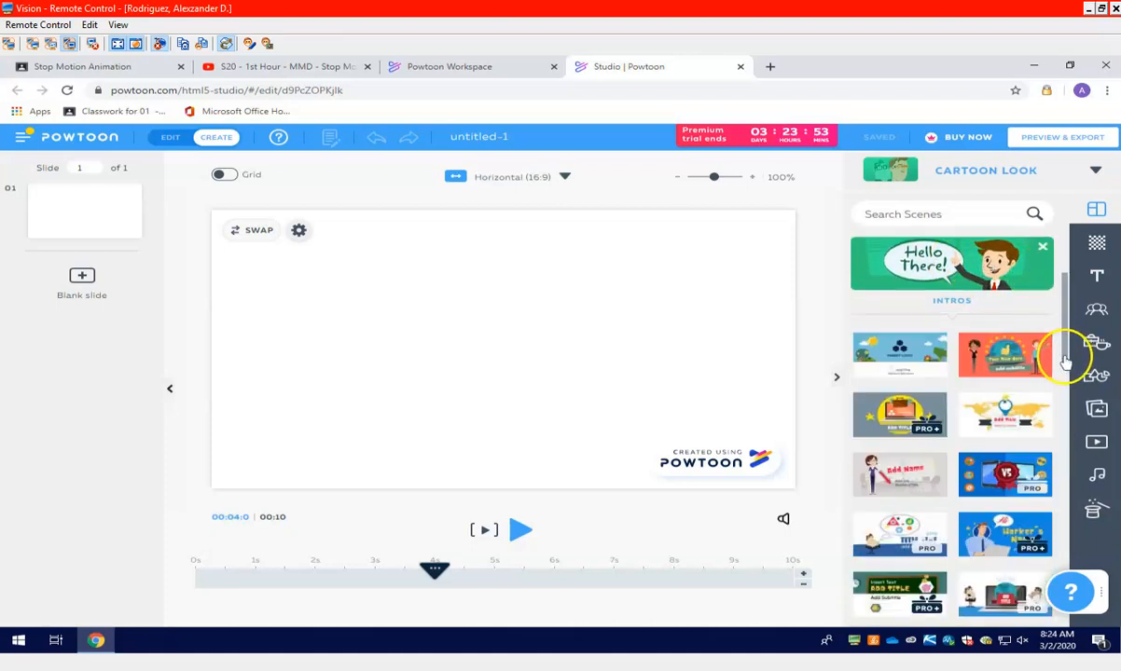
scroll(1068, 352, down, 2)
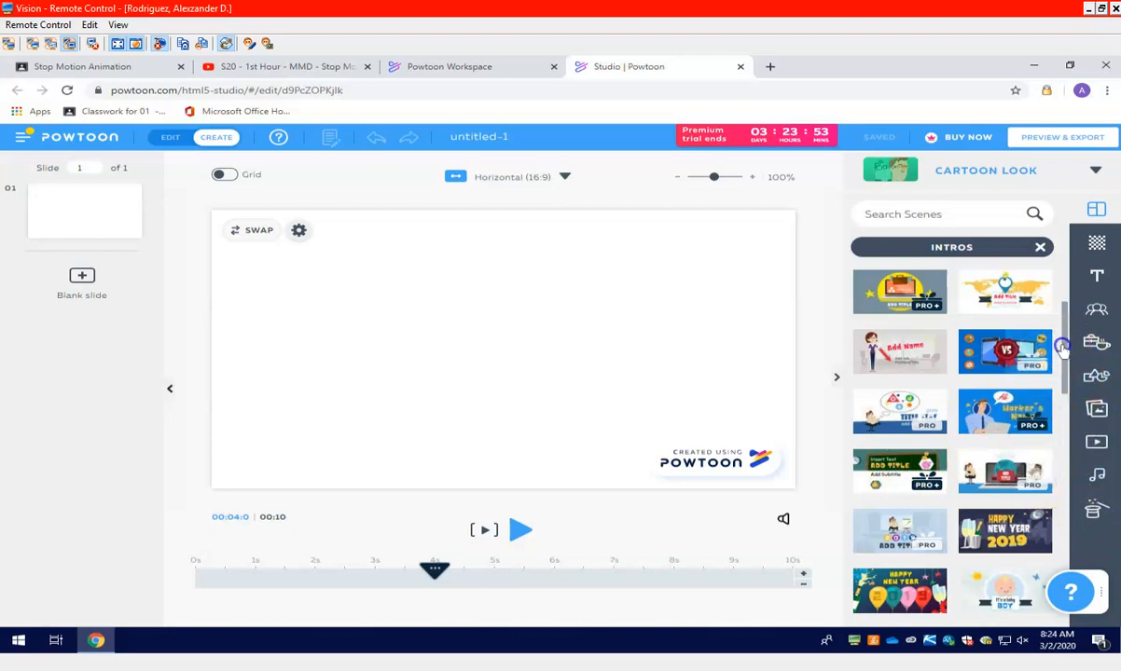
mouse_move(1066, 315)
mouse_down()
mouse_move(1080, 286)
mouse_move(1075, 458)
mouse_move(1082, 324)
mouse_up()
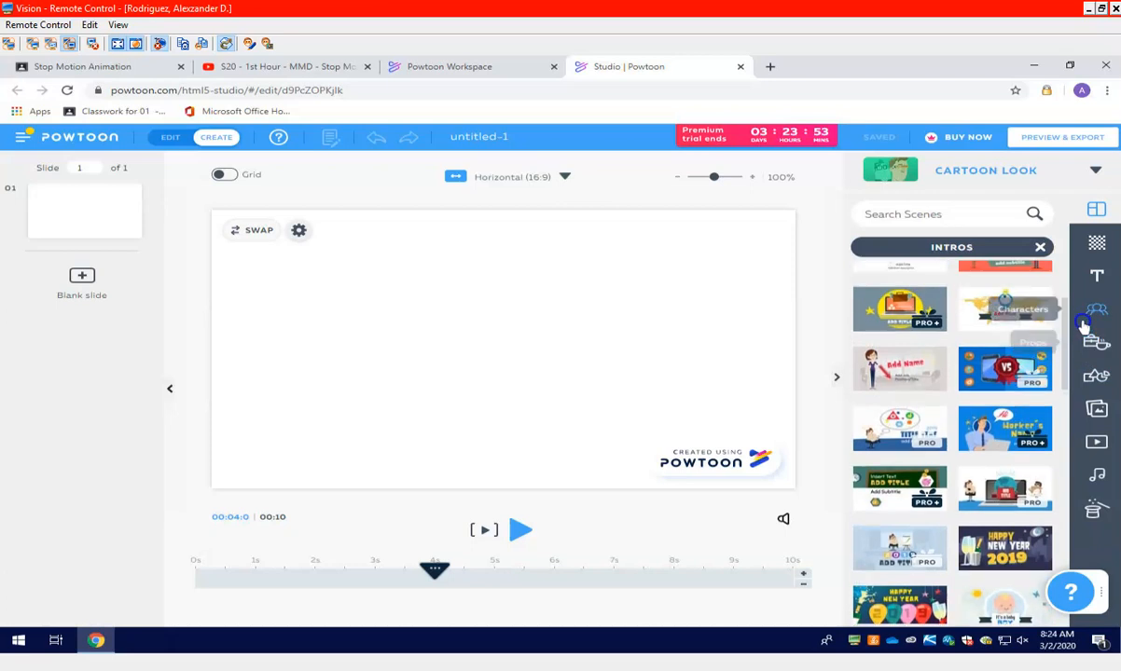
click(893, 359)
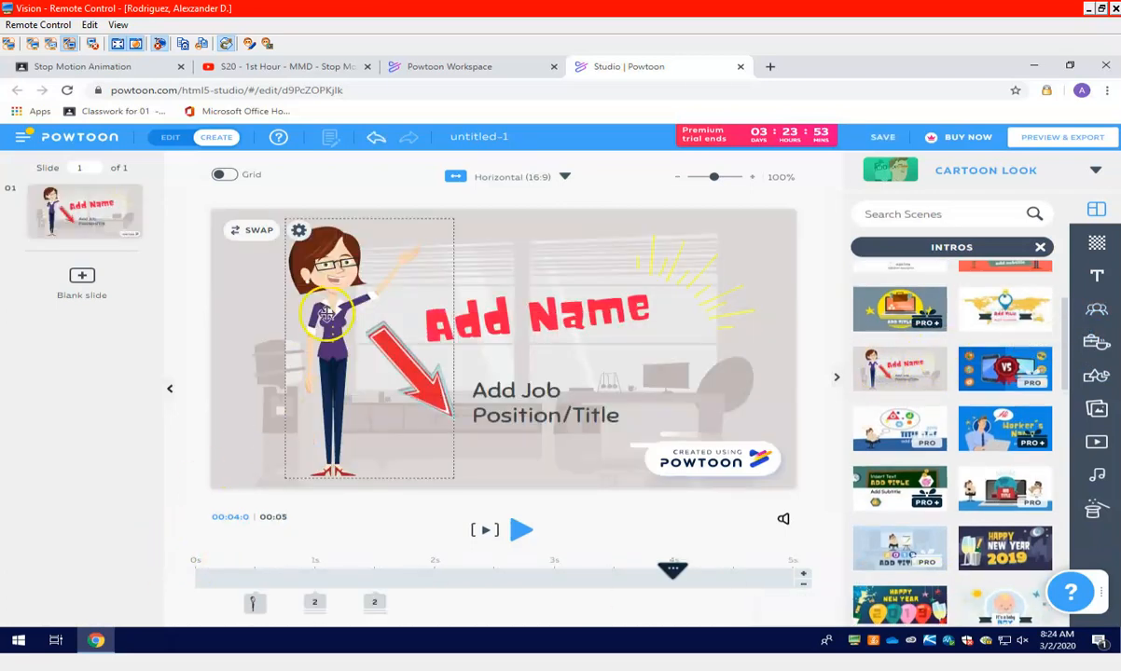
Replace the "Add Name" title text with "Frozen 2"
click(619, 318)
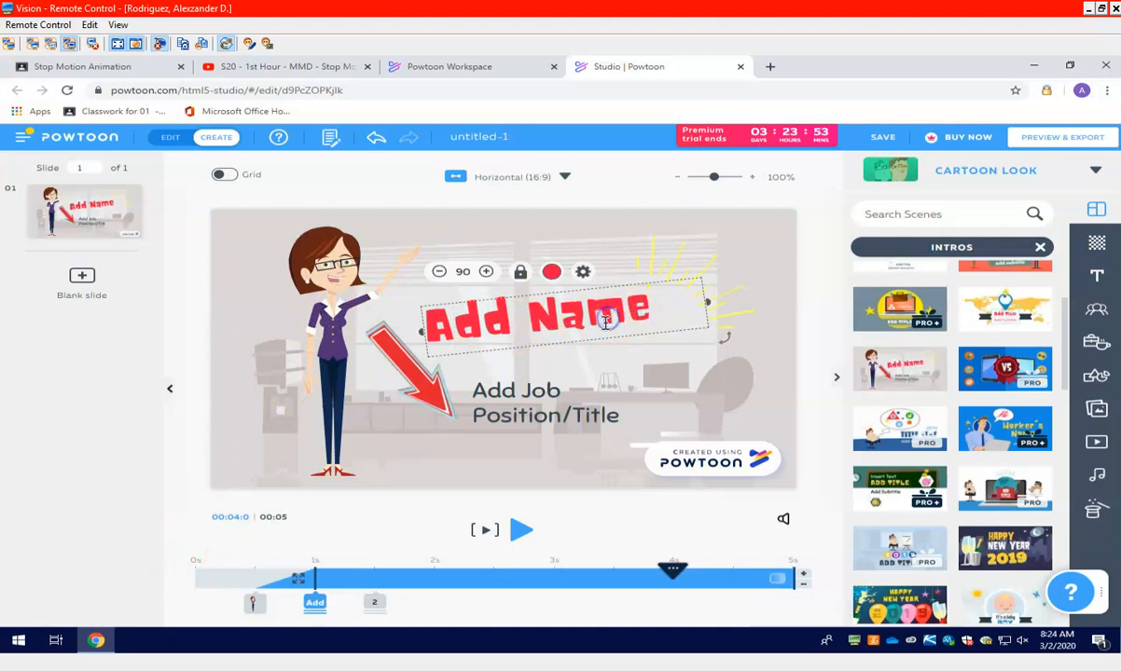
double_click(606, 322)
text(Frozen 2)
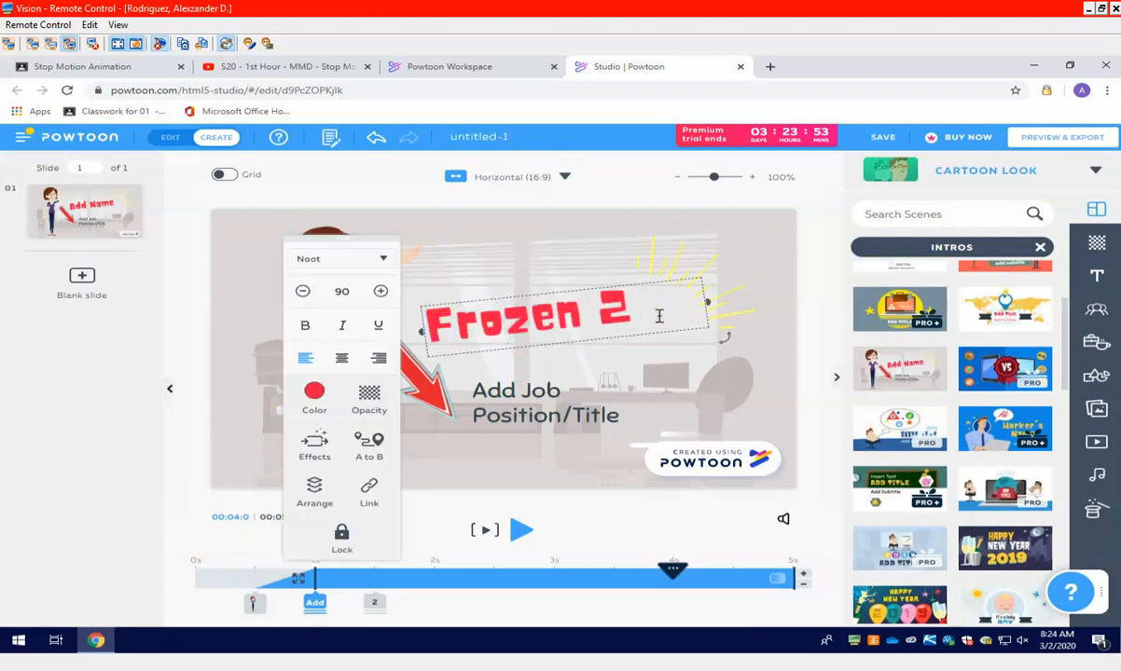
Replace the "Add Job Position/Title" text with "By:" followed by the author's full name
click(597, 390)
click(595, 411)
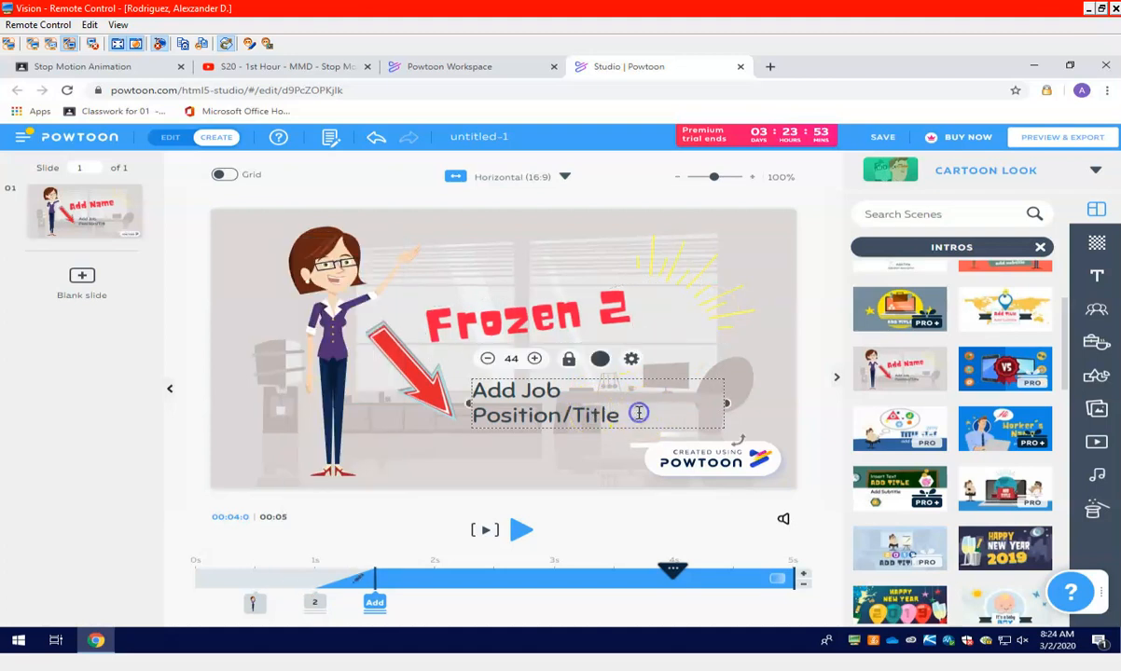
double_click(639, 413)
text(By:)
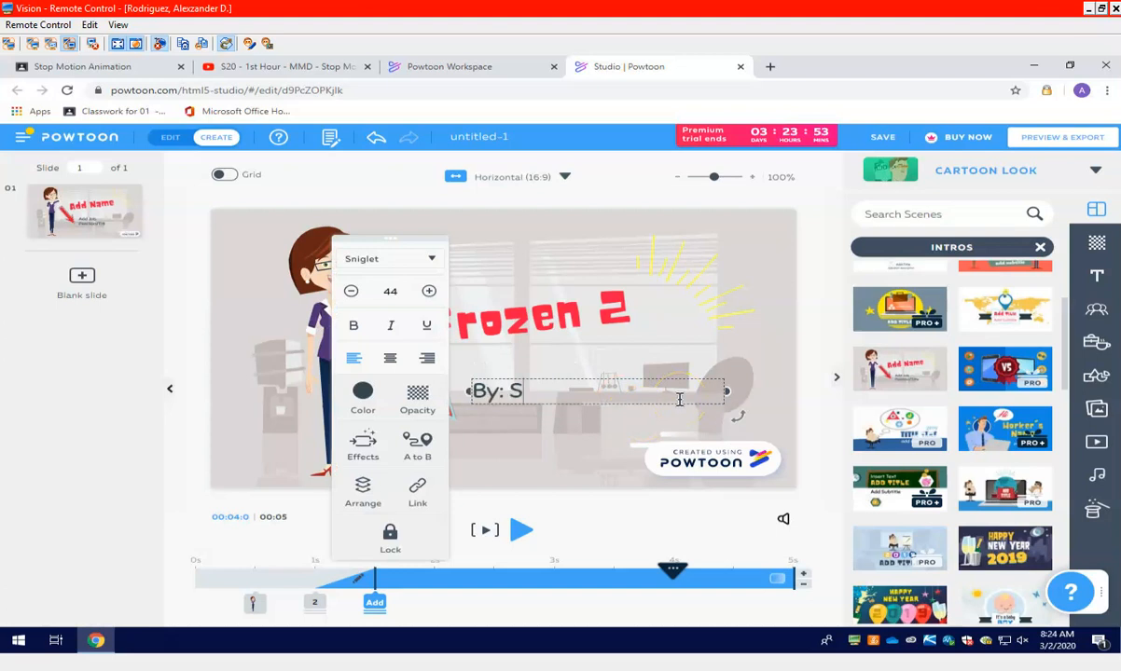
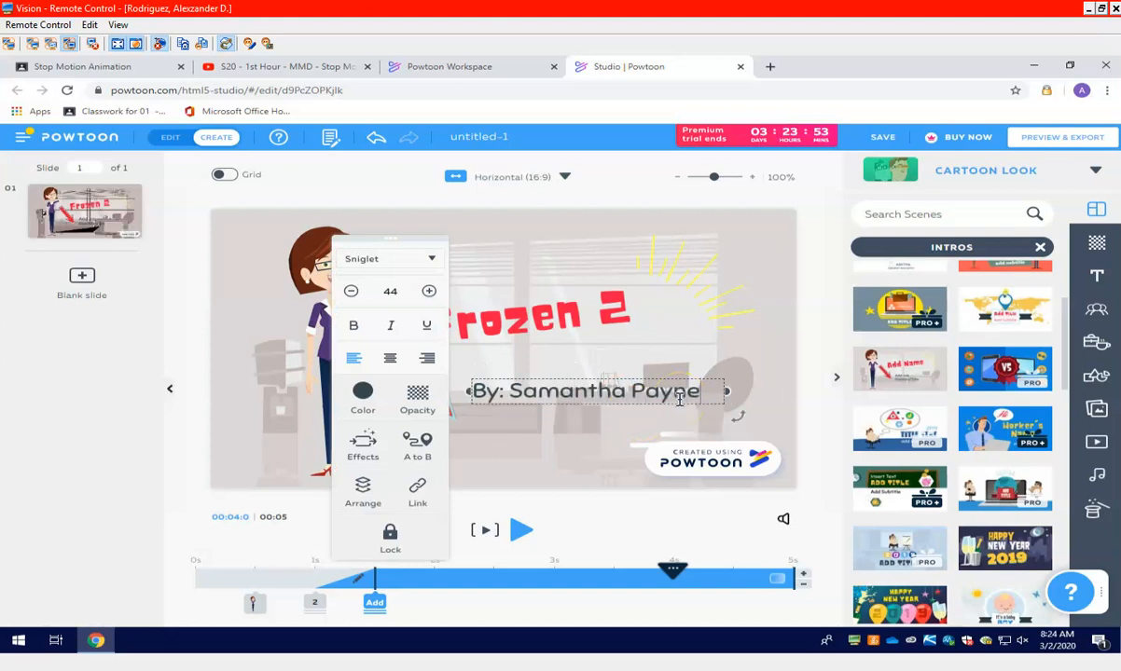
Swap the woman for the long-haired girl from the Pleasant Style - Free characters and move her left, clear of the arrow
click(295, 271)
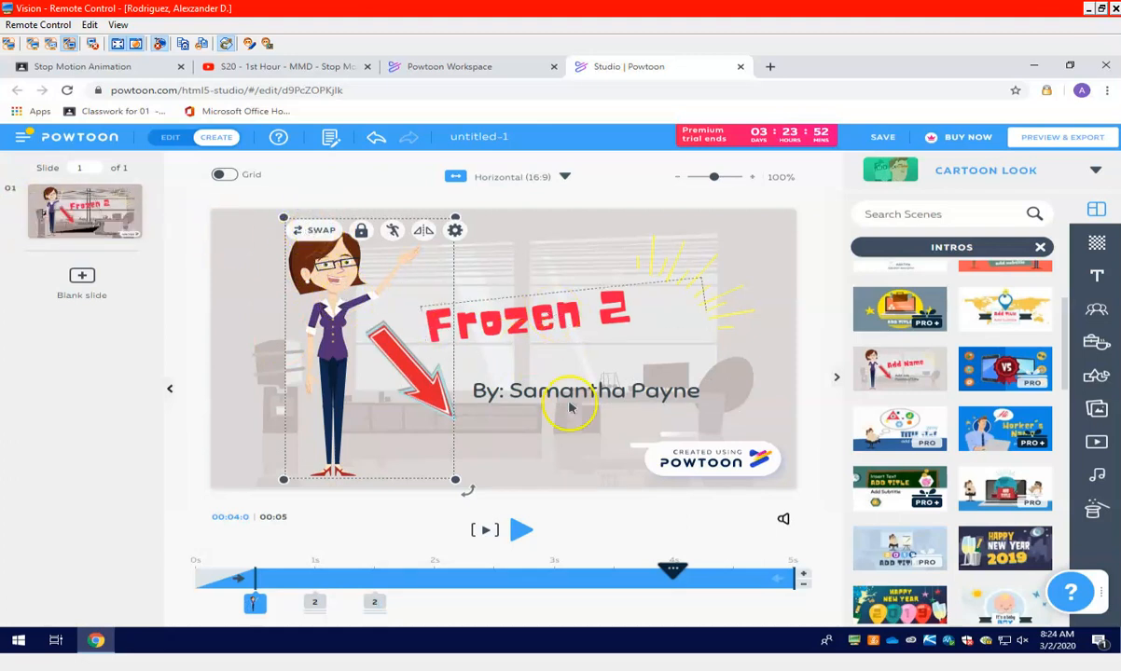
click(317, 233)
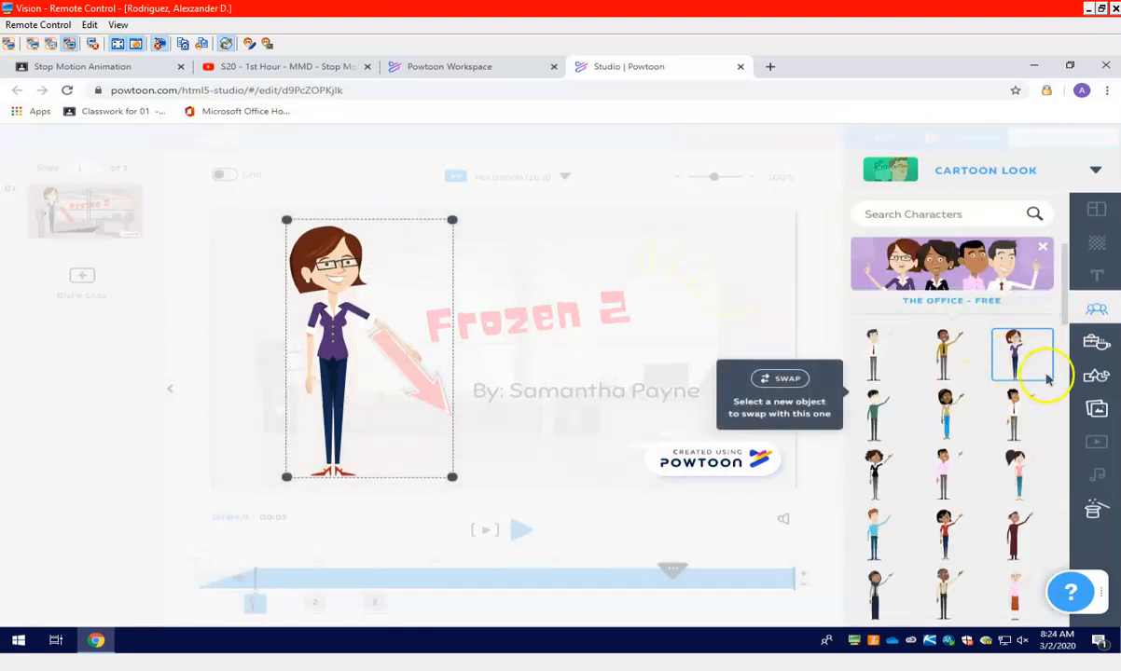
click(1041, 247)
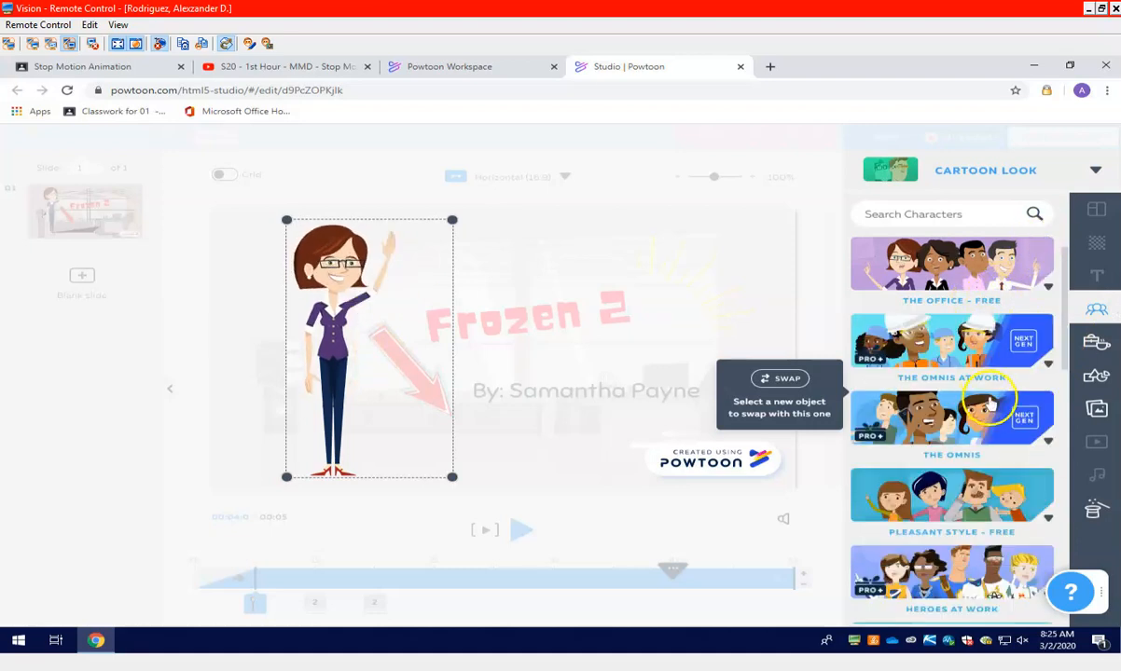
click(1030, 522)
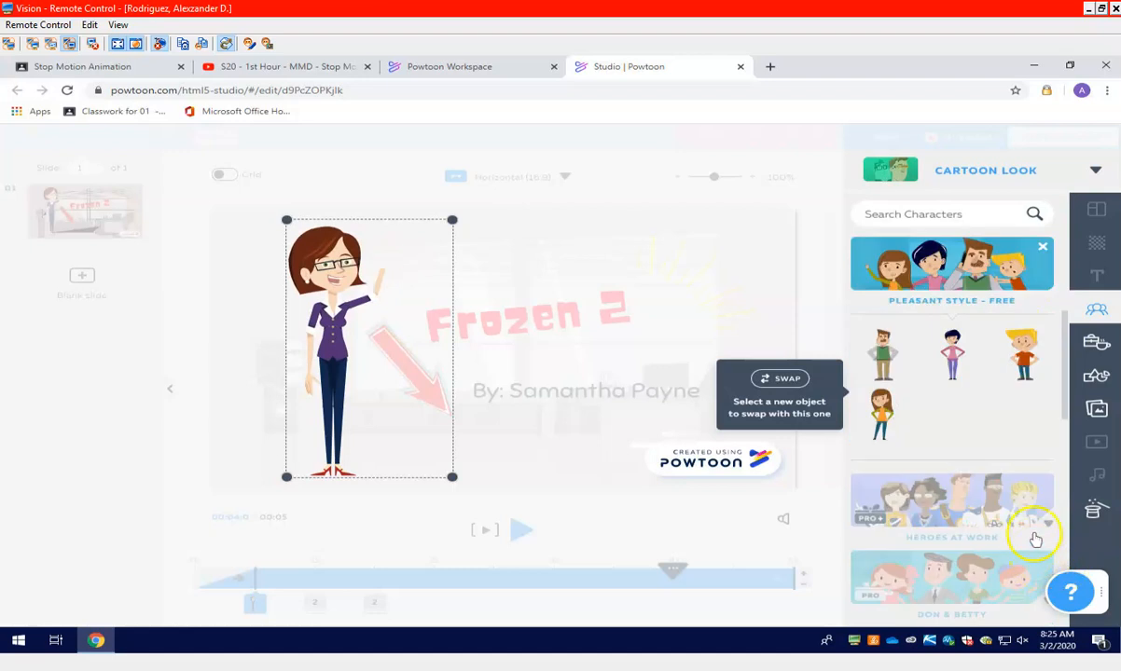
click(880, 410)
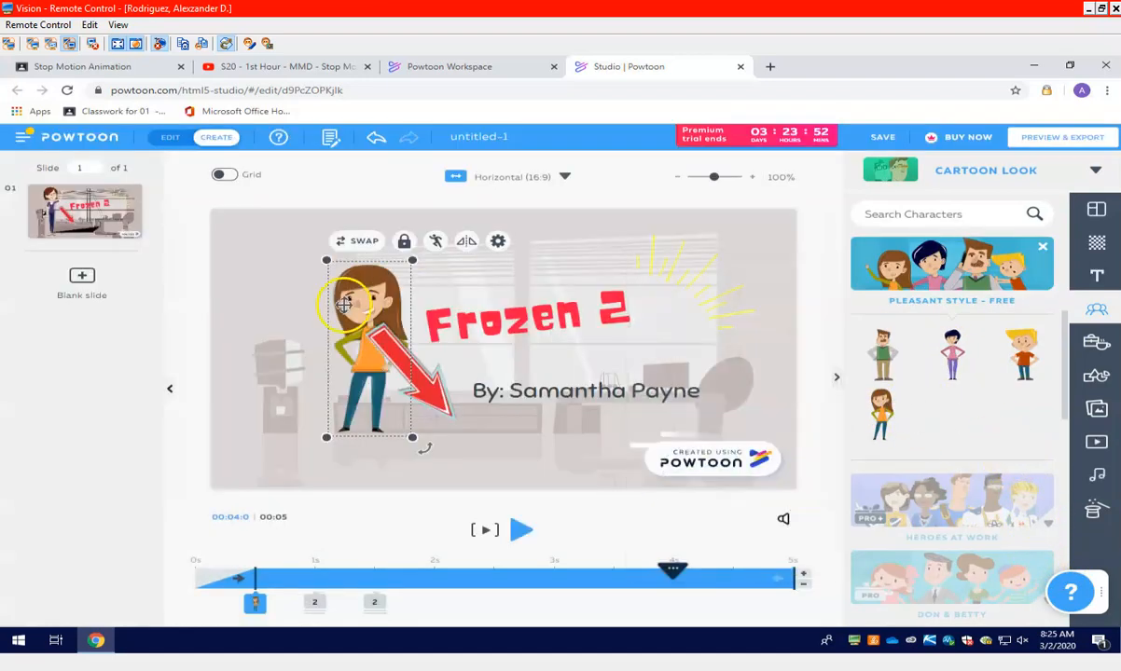
drag(344, 303, 295, 303)
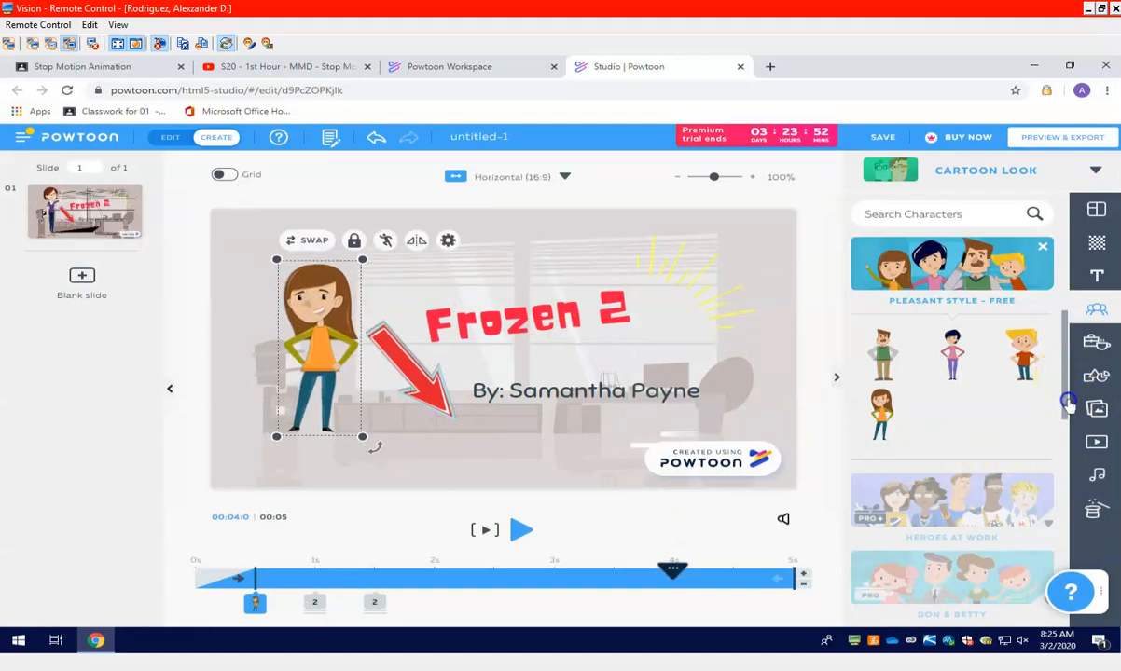
Delete the red arrow between the character and the title
scroll(1068, 410, down, 5)
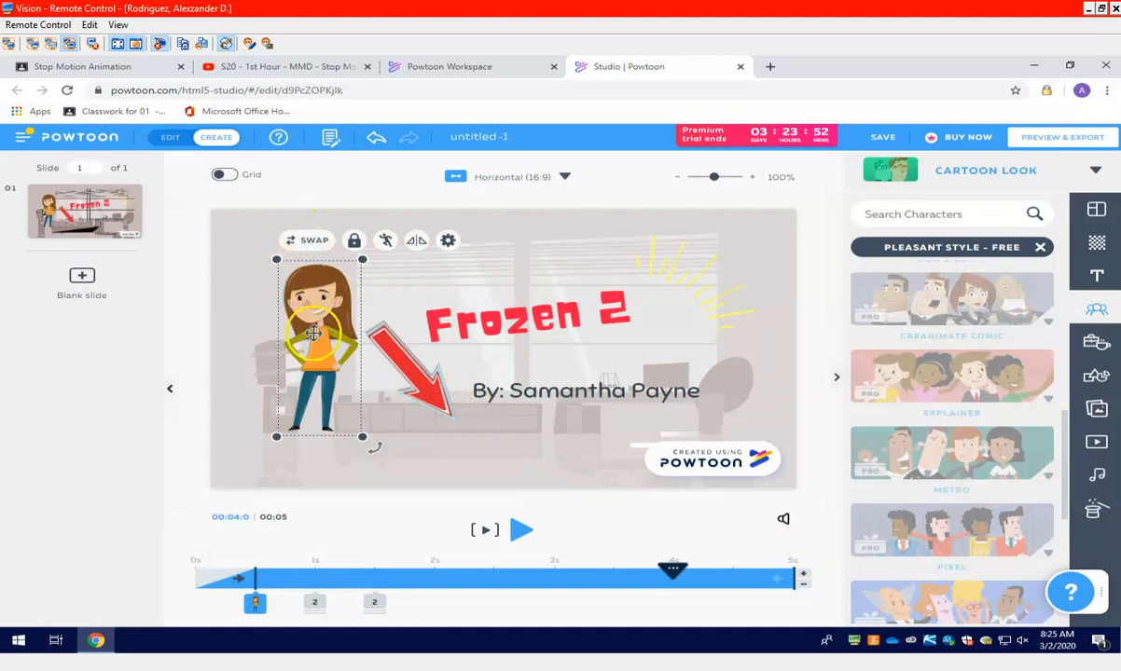
click(399, 354)
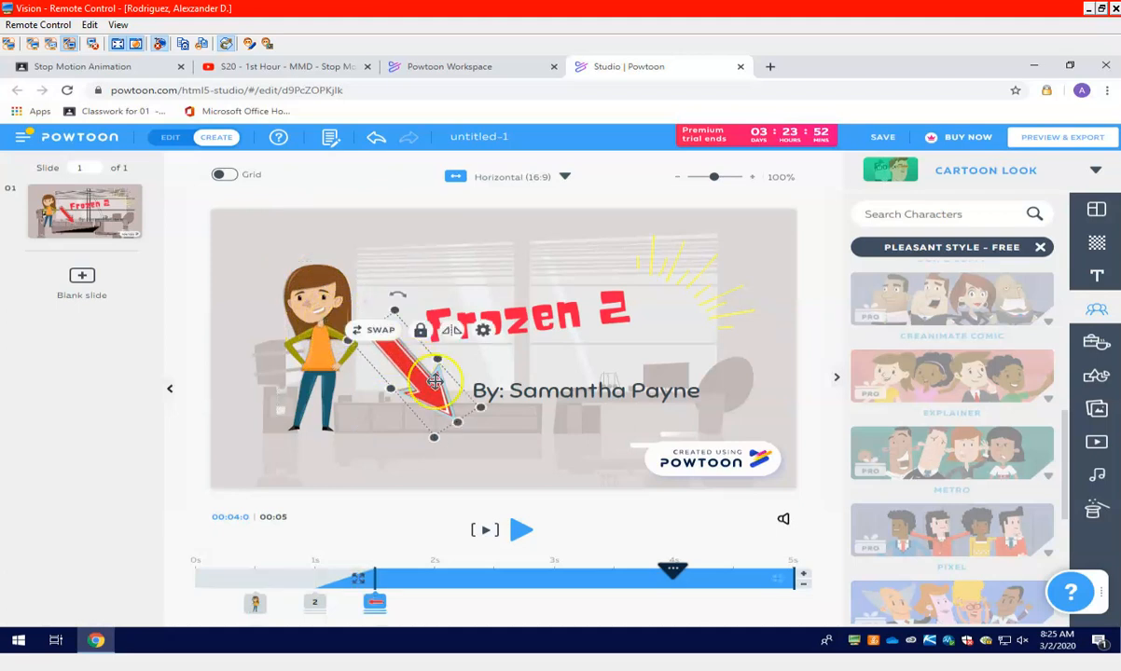
key(Delete)
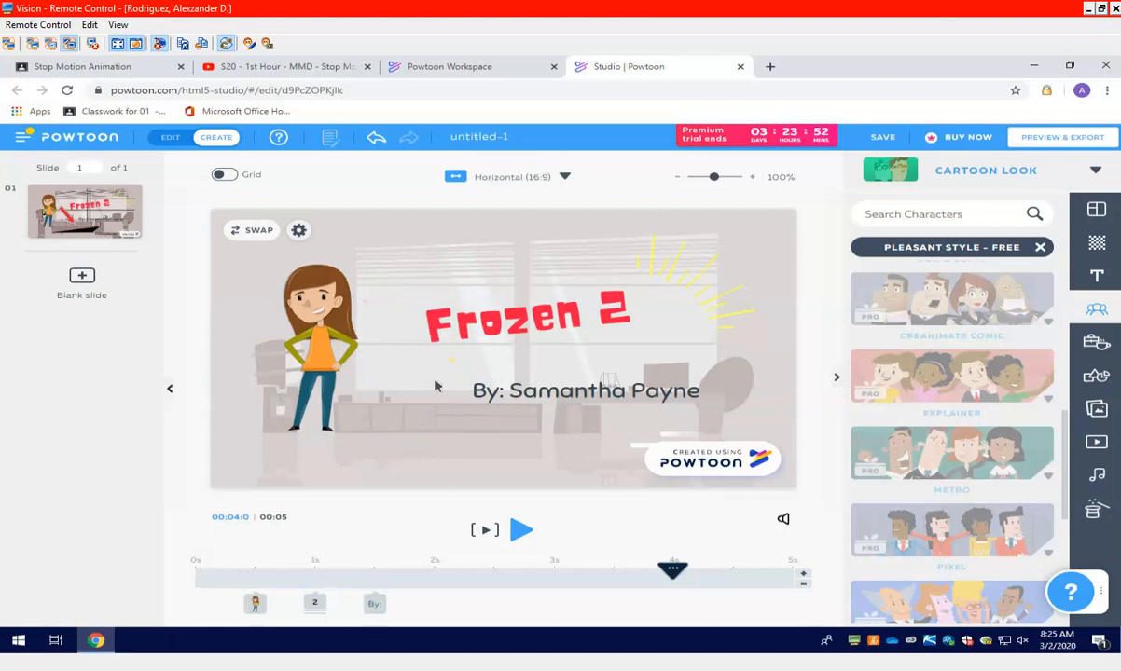
Increase the "Frozen 2" title's font size to 94 and lock the title in place
click(518, 344)
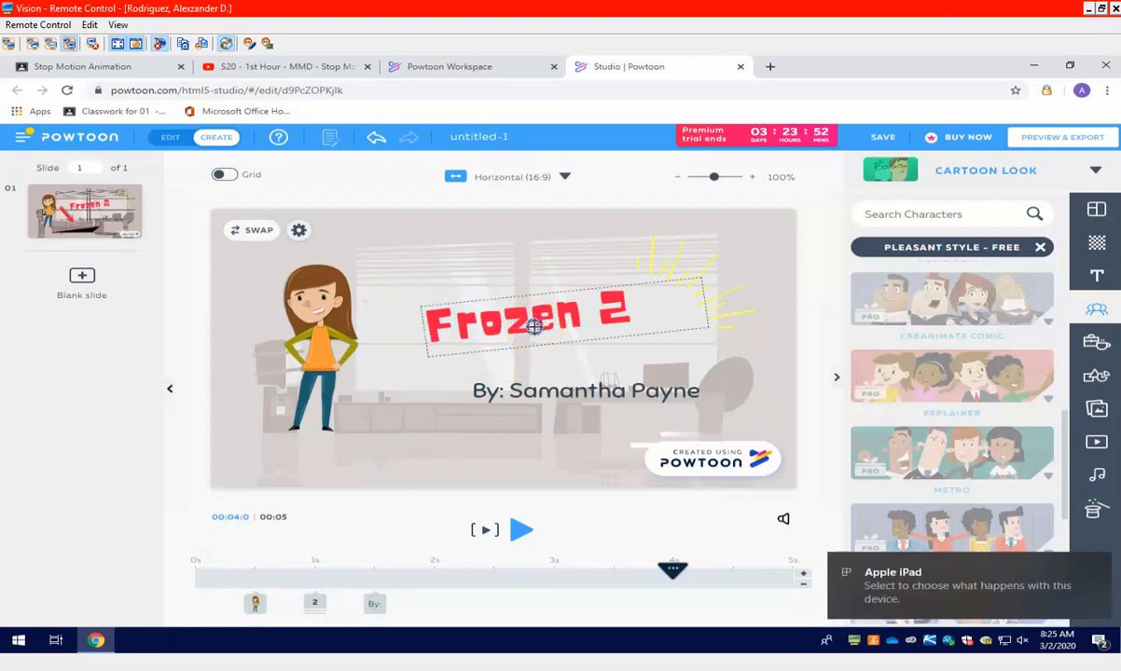
click(533, 326)
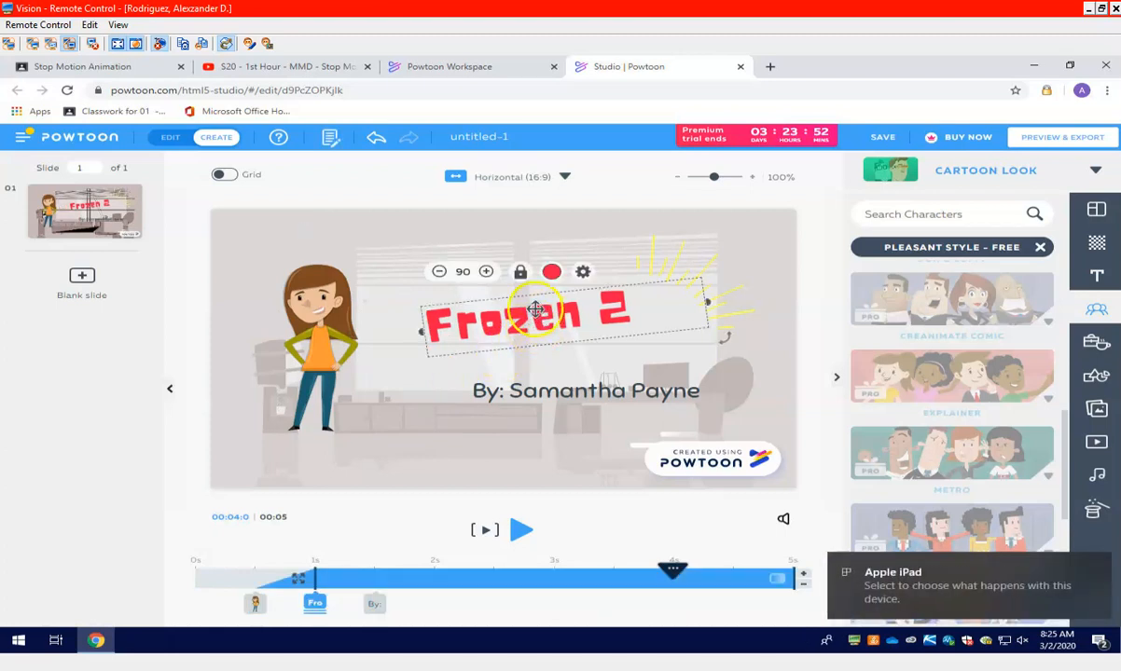
click(484, 271)
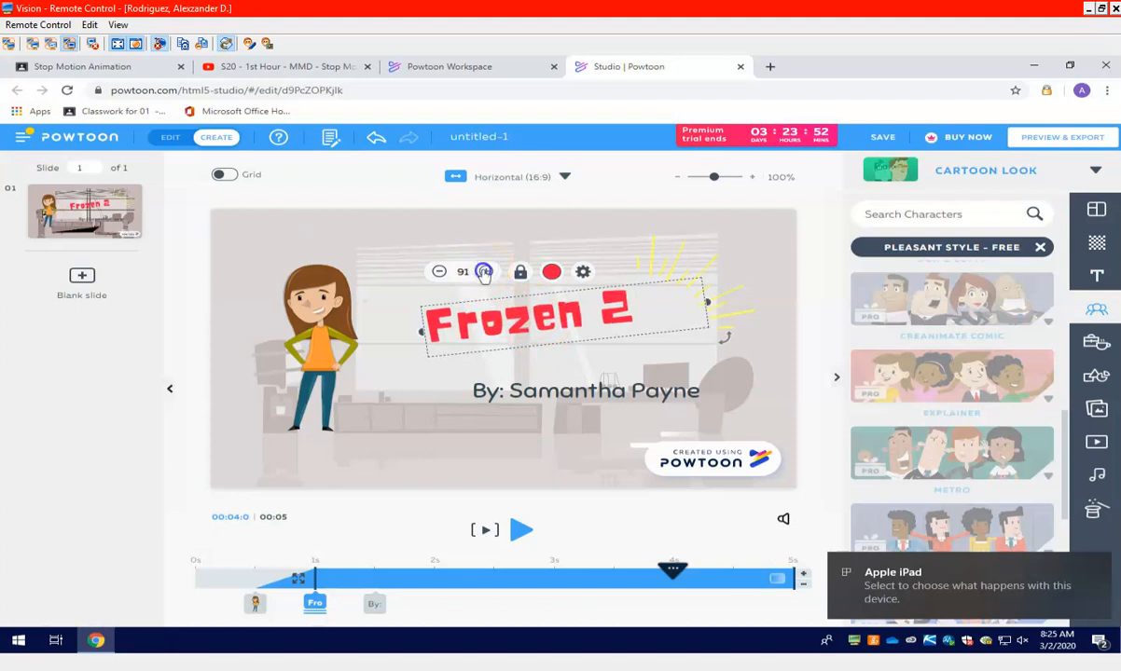
click(484, 272)
click(485, 271)
click(485, 271)
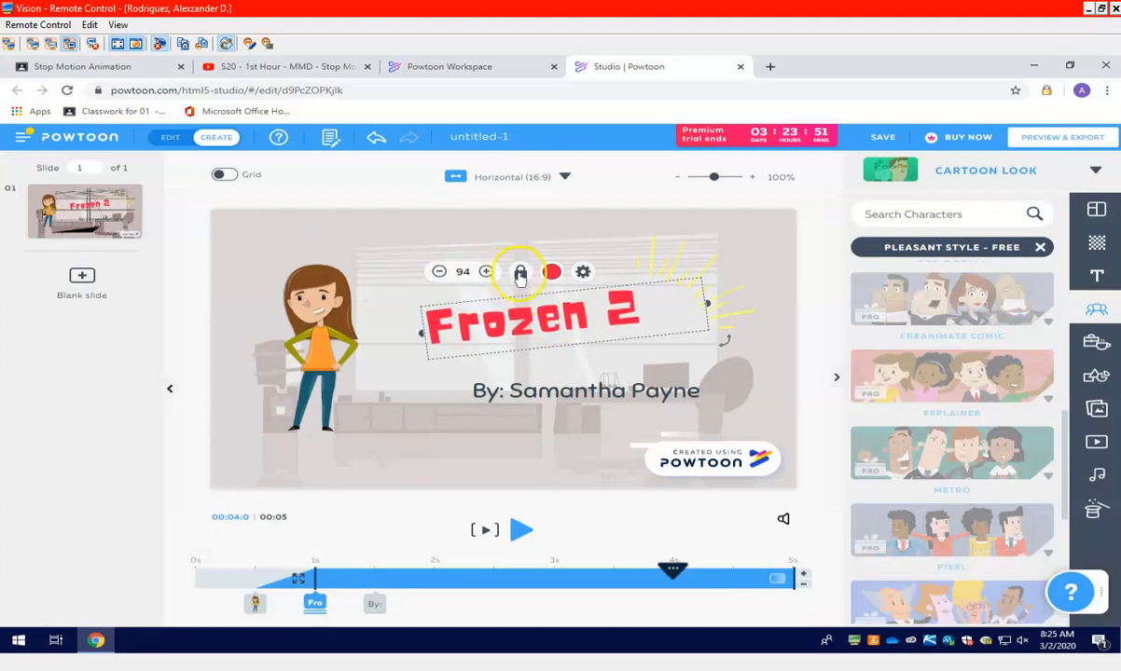
click(521, 273)
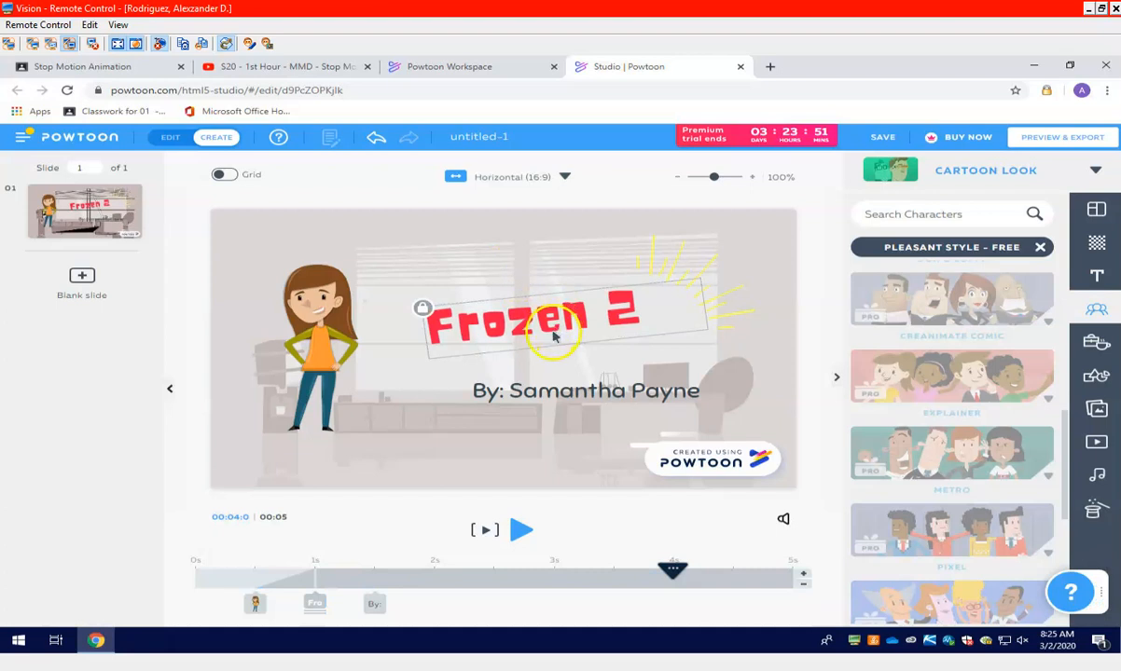
Rewind the timeline to the start and preview the intro slide's animations
click(418, 308)
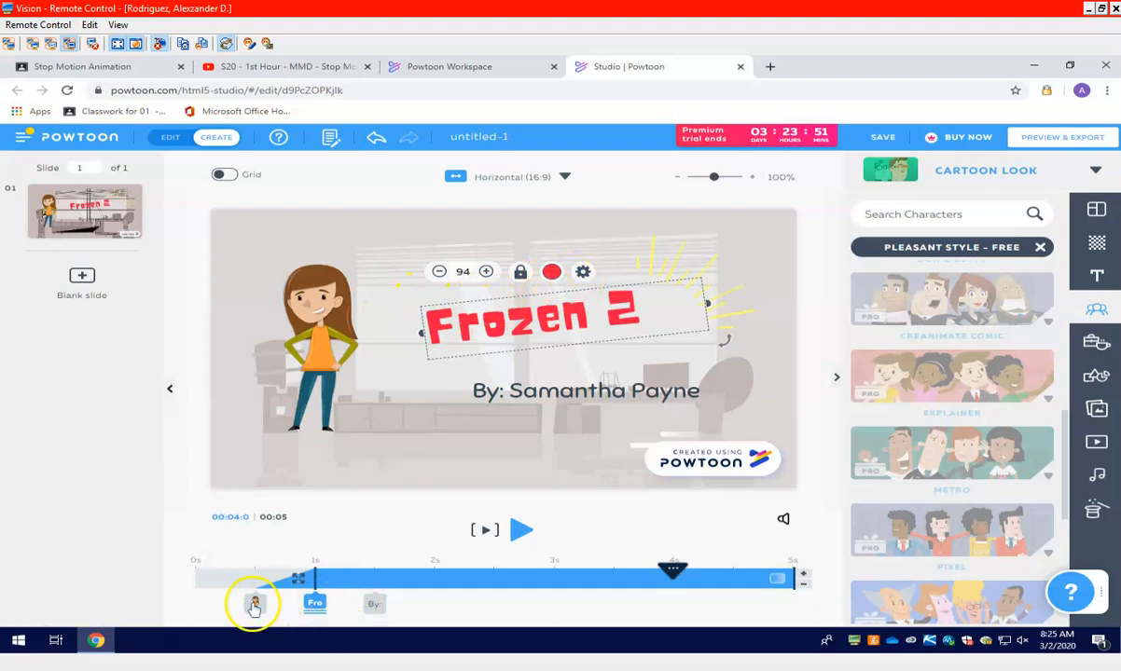
drag(670, 568, 180, 560)
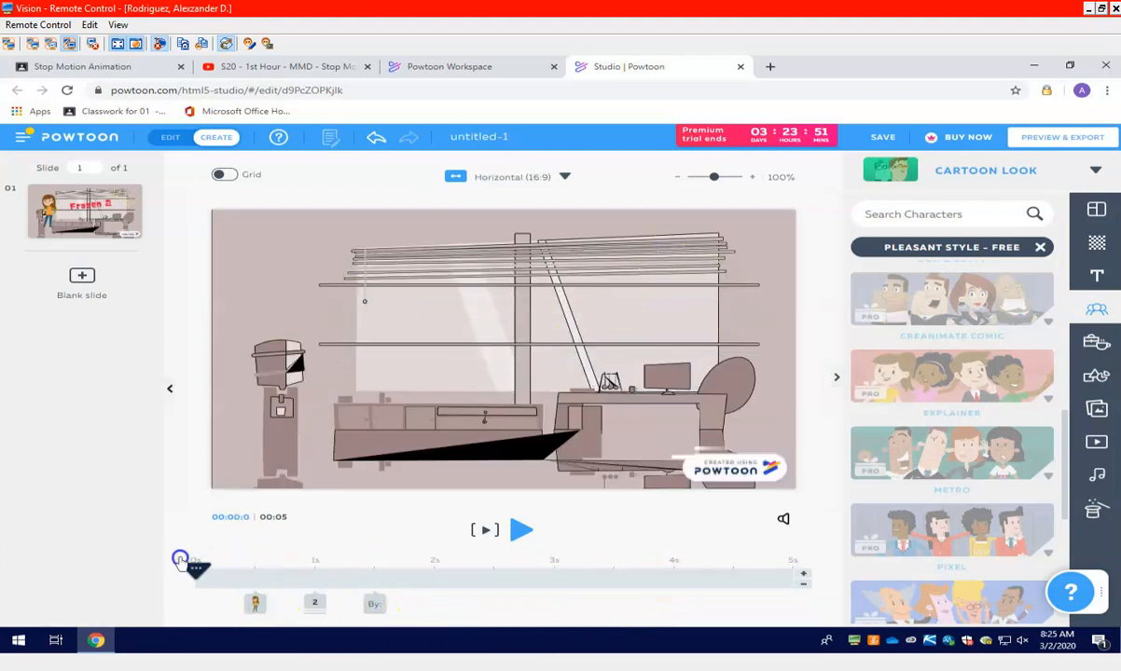
click(577, 416)
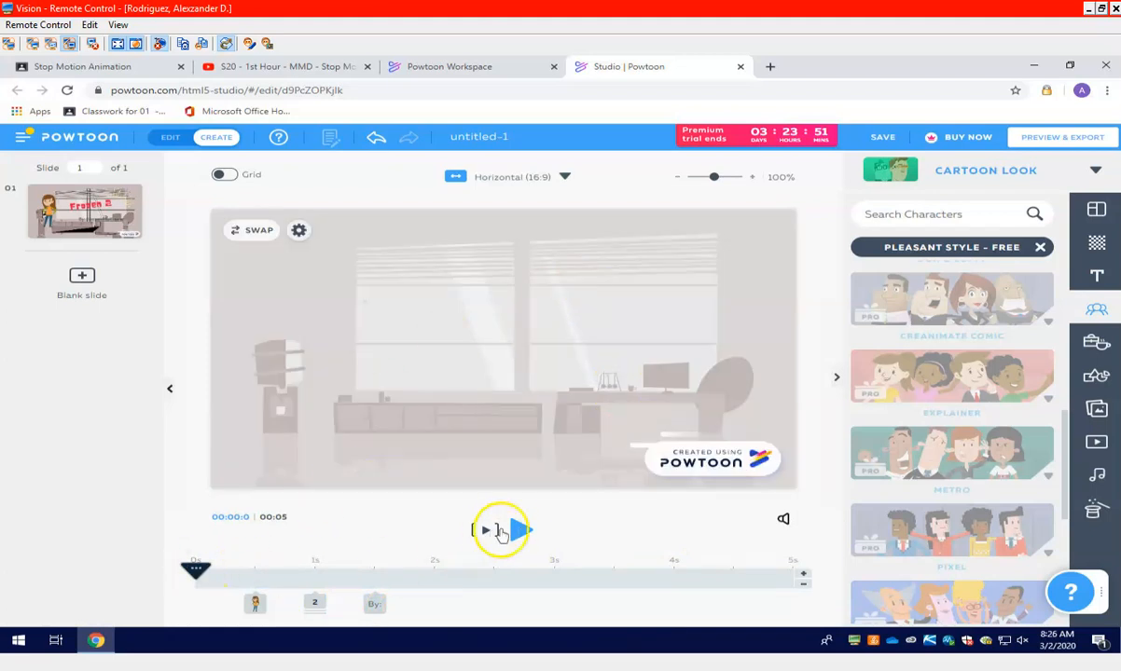
click(488, 531)
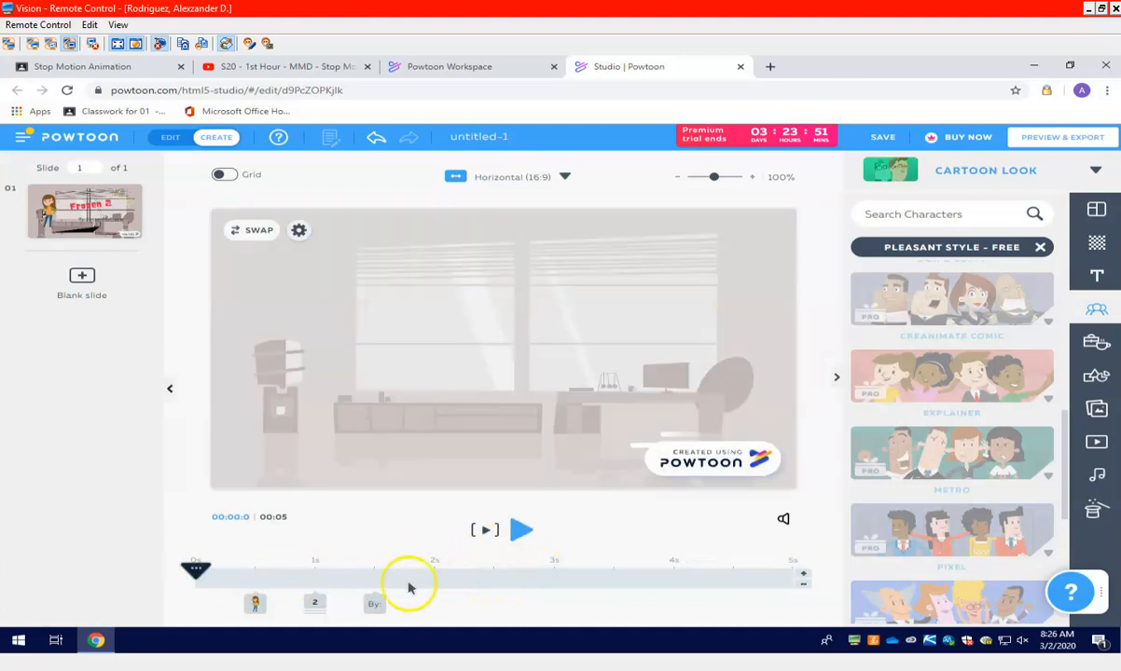
Delay the girl's entrance to the 4-second mark on the timeline and play the slide
drag(252, 600, 122, 547)
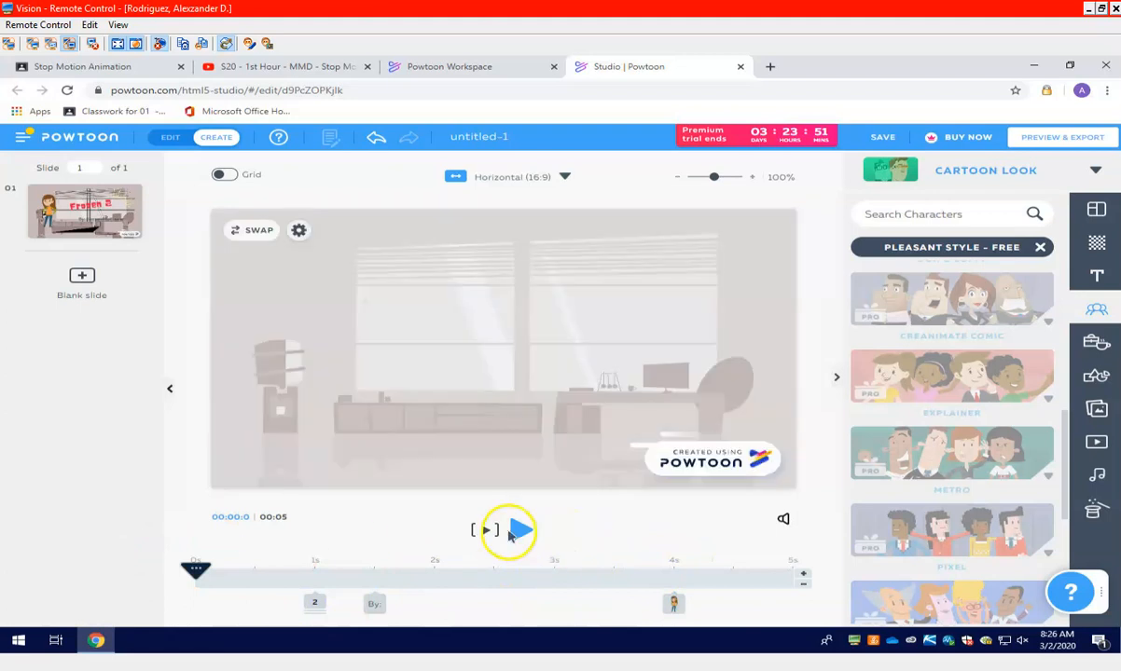
click(514, 531)
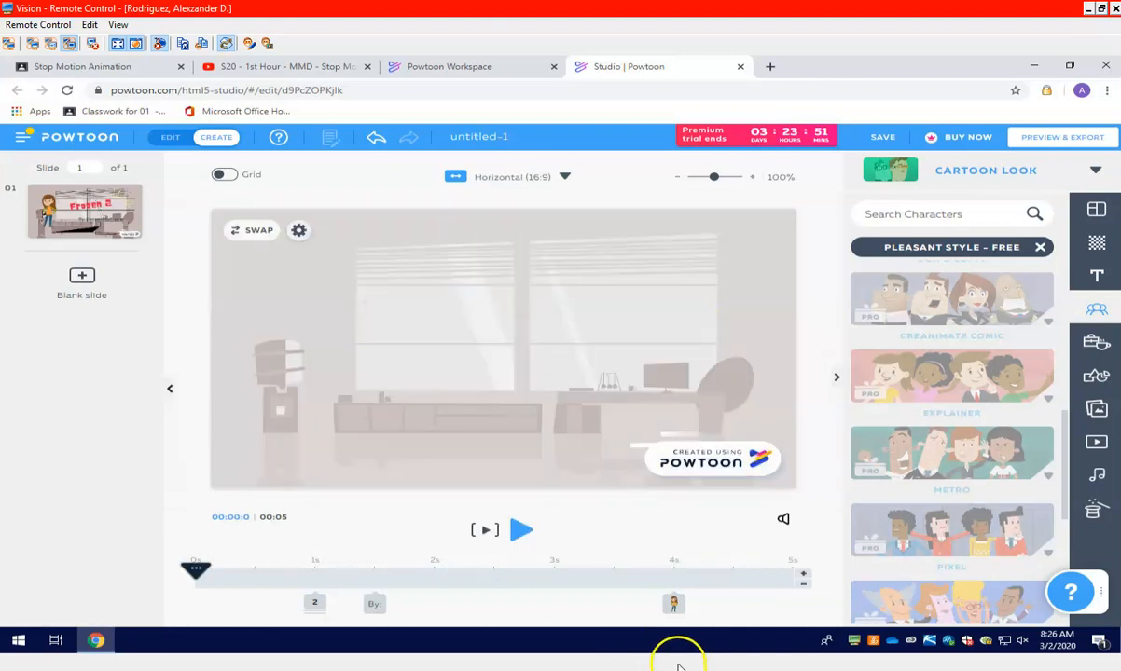
Change the girl's pose to Sleep and bring the remote control window back to full size
click(676, 604)
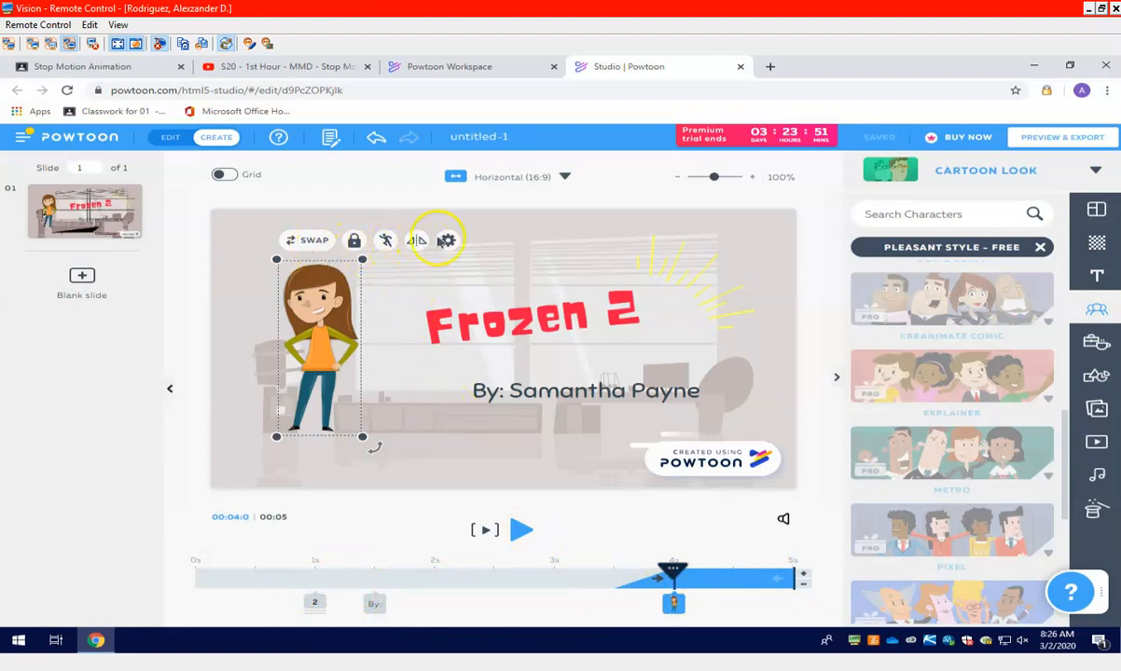
click(385, 240)
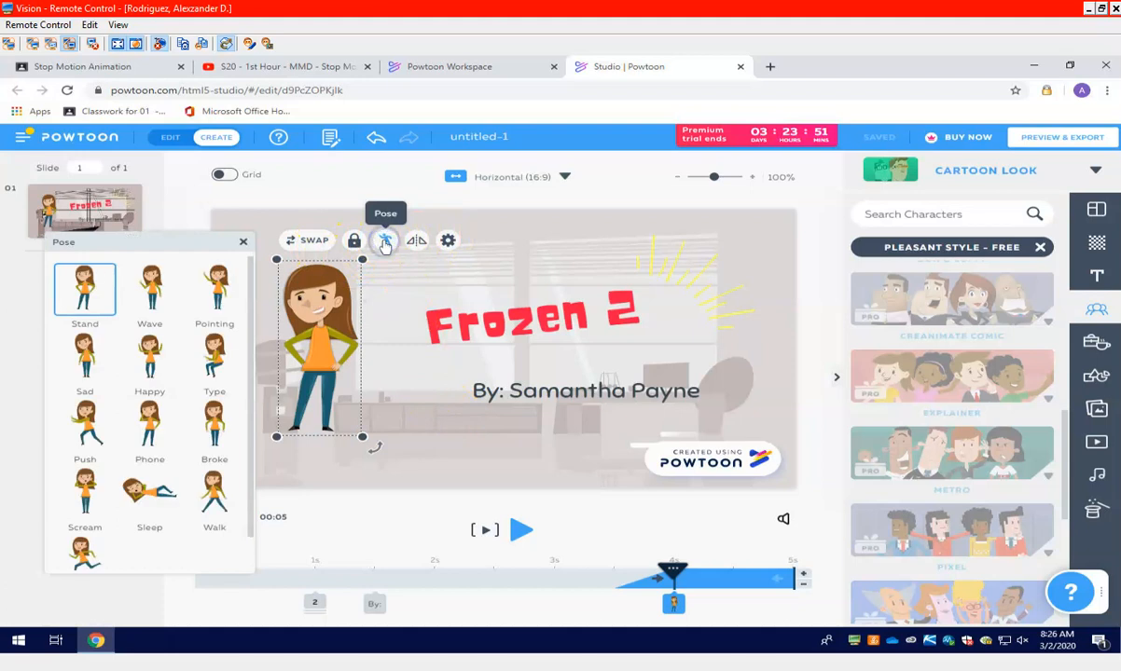
click(149, 492)
click(154, 298)
click(164, 297)
click(408, 245)
click(692, 572)
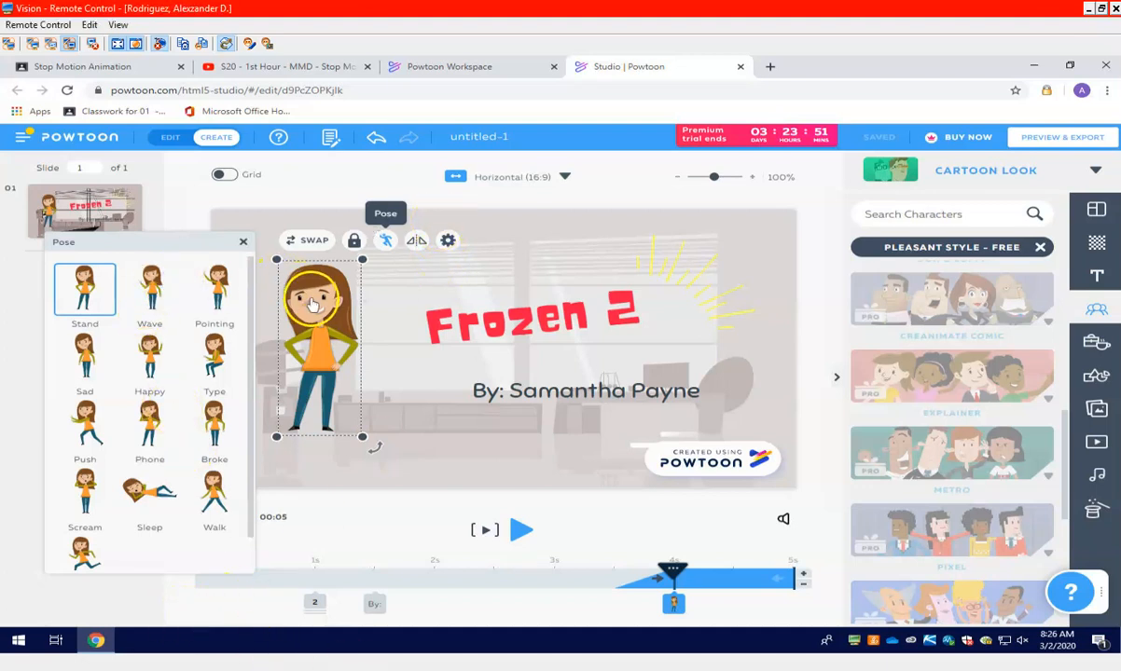
click(1114, 8)
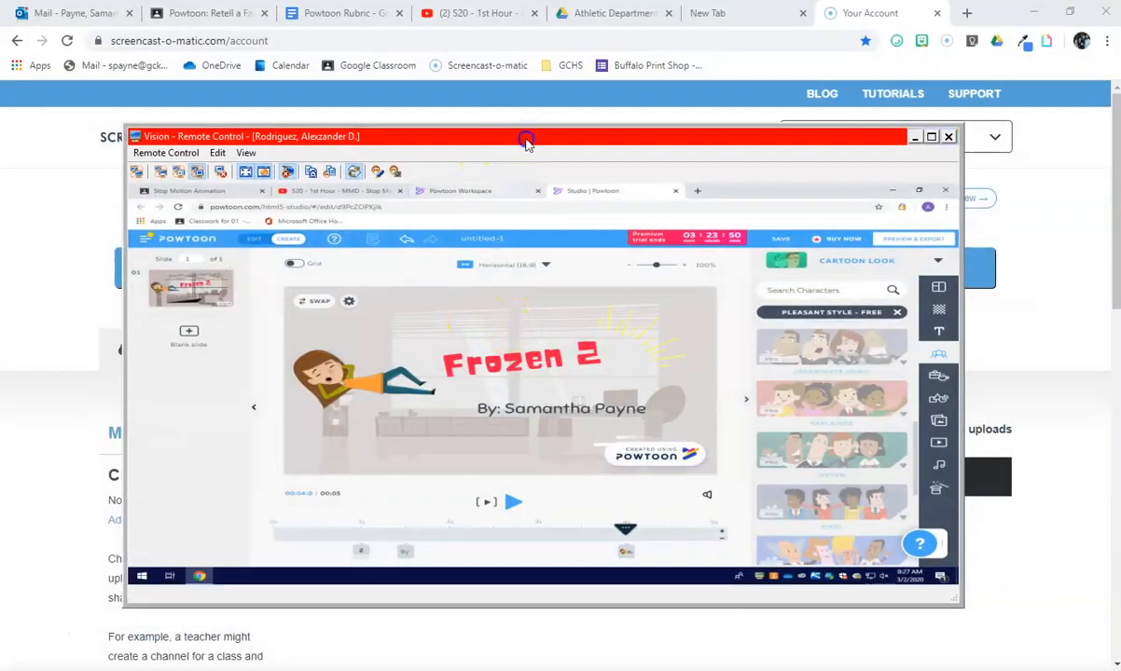
double_click(523, 141)
Flip the sleeping girl horizontally so her head is next to the "Frozen 2" title
click(284, 337)
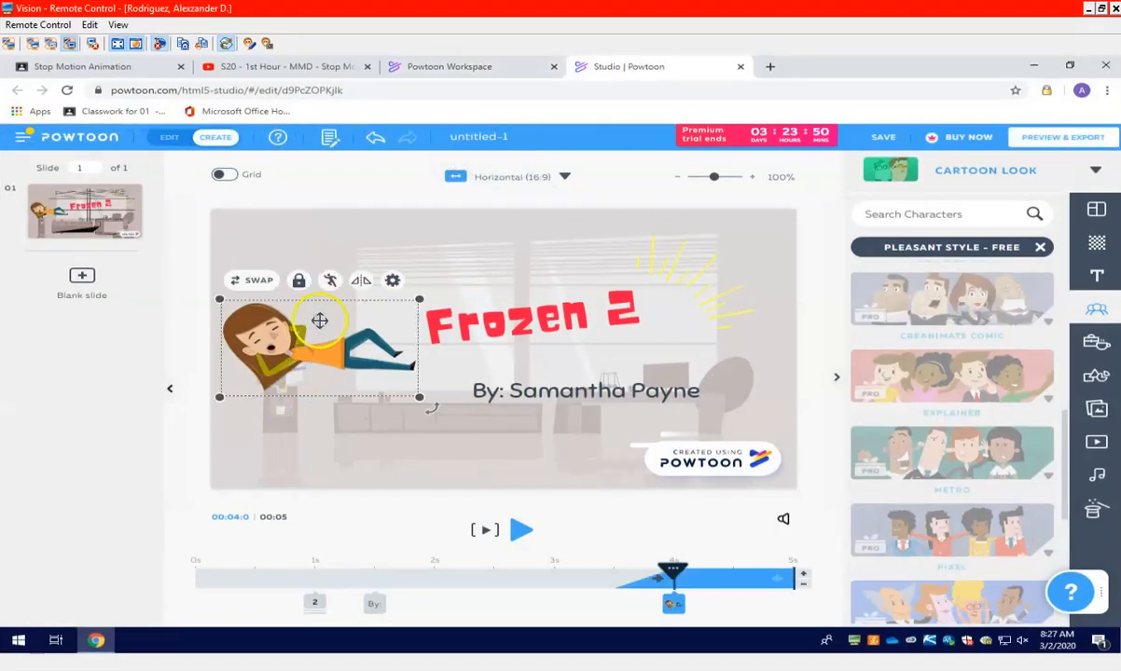
click(362, 282)
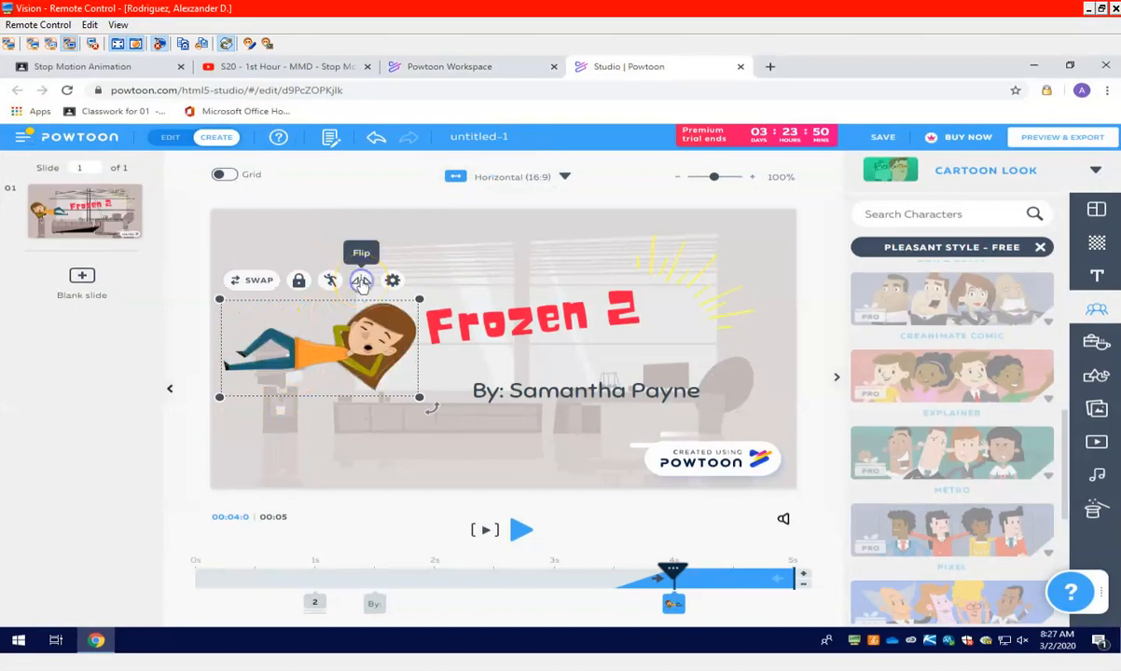
click(362, 282)
click(362, 281)
click(361, 281)
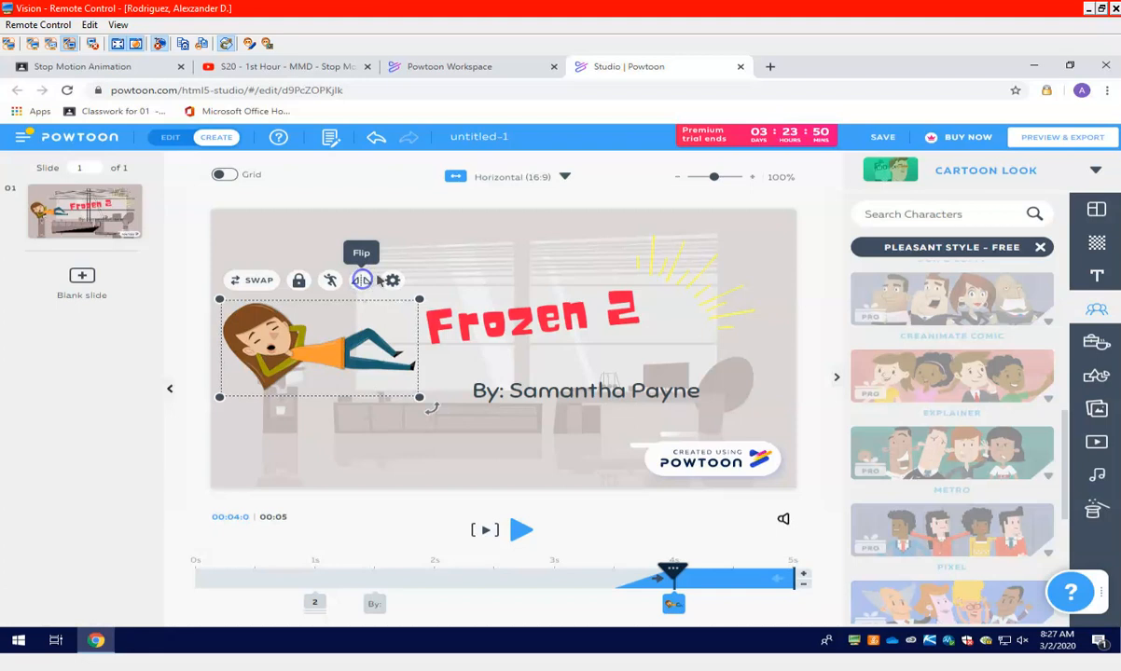
click(363, 280)
Examine the loop animation options for the sleeping girl, leaving them as they are
click(394, 281)
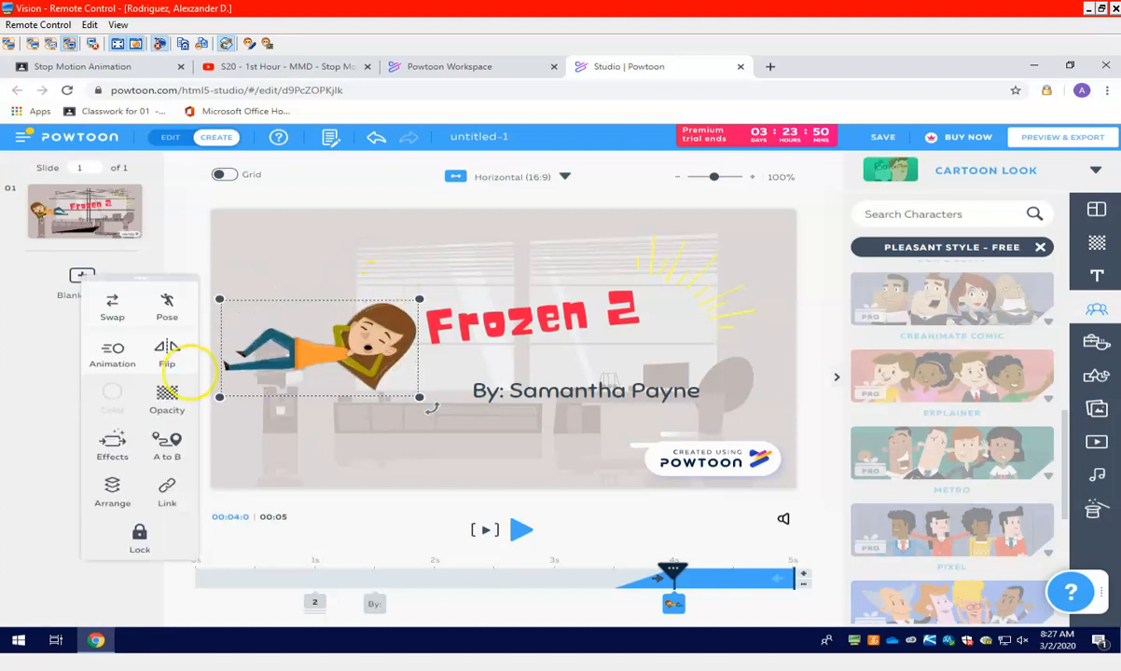
click(118, 351)
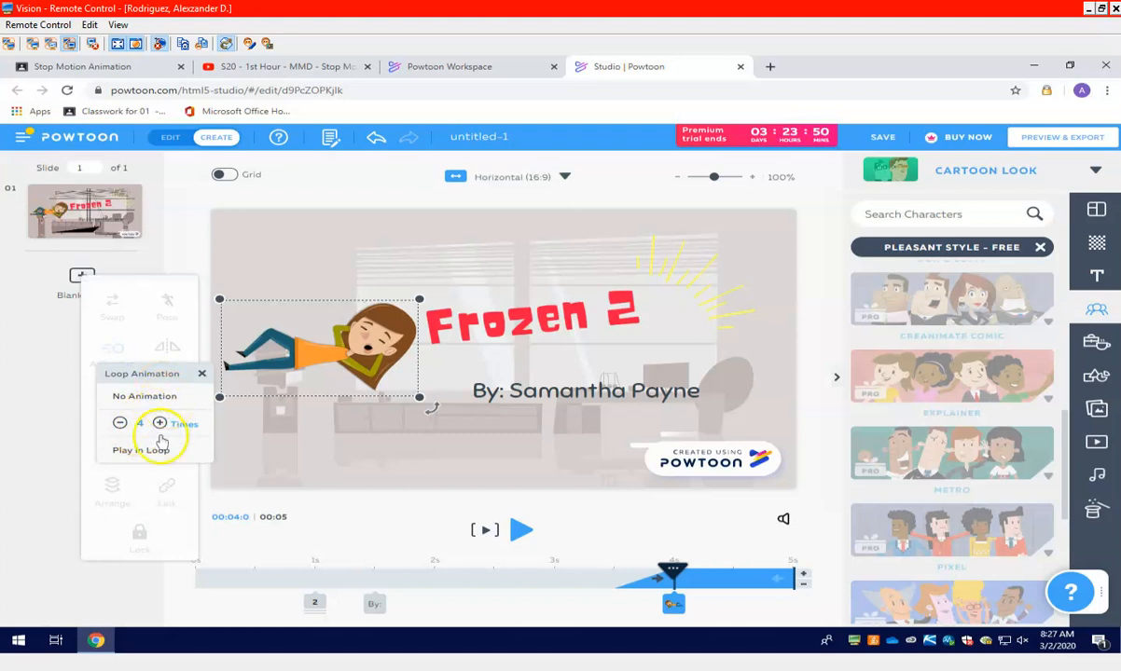
click(201, 373)
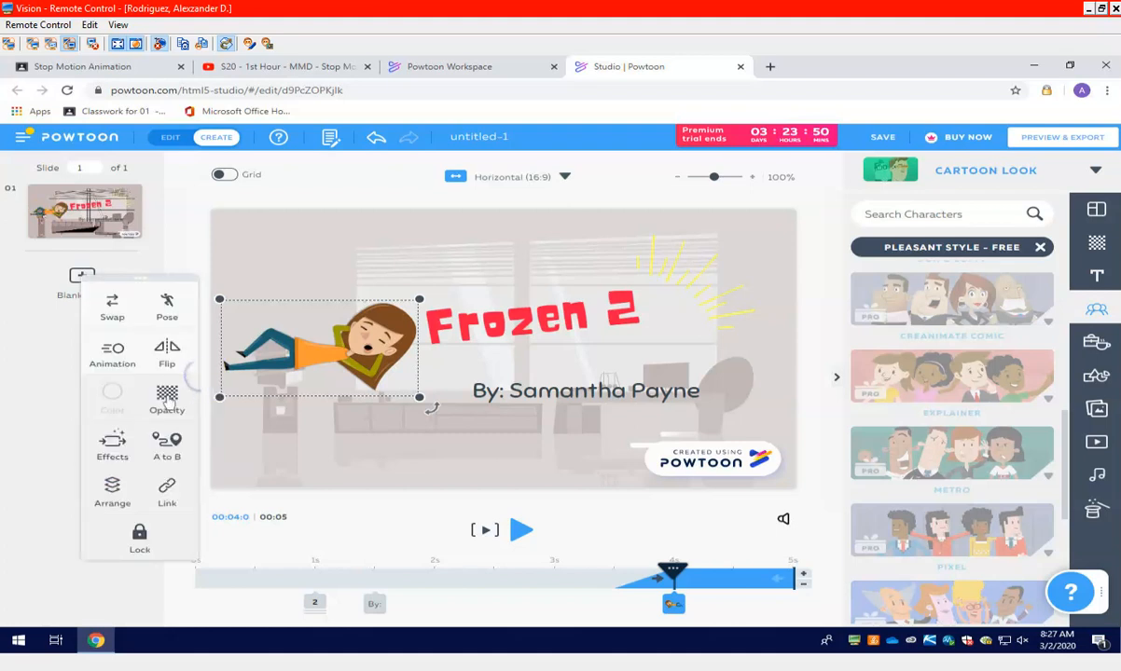
Set the girl's enter effect to Slide Up and bring up her exit effects
click(112, 445)
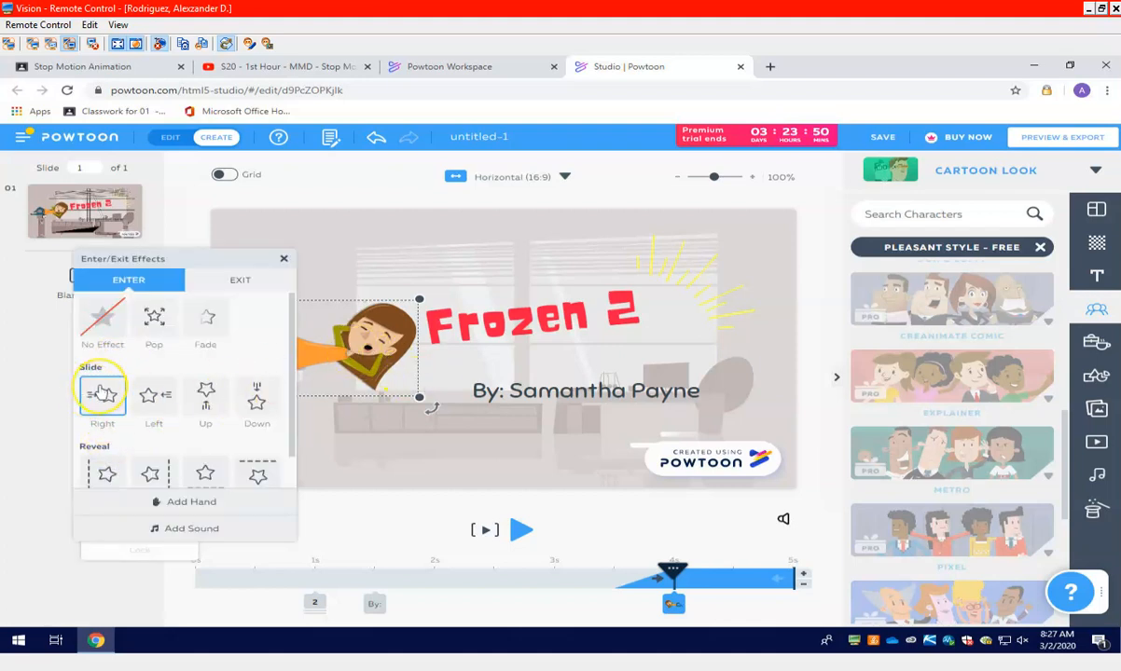
click(156, 399)
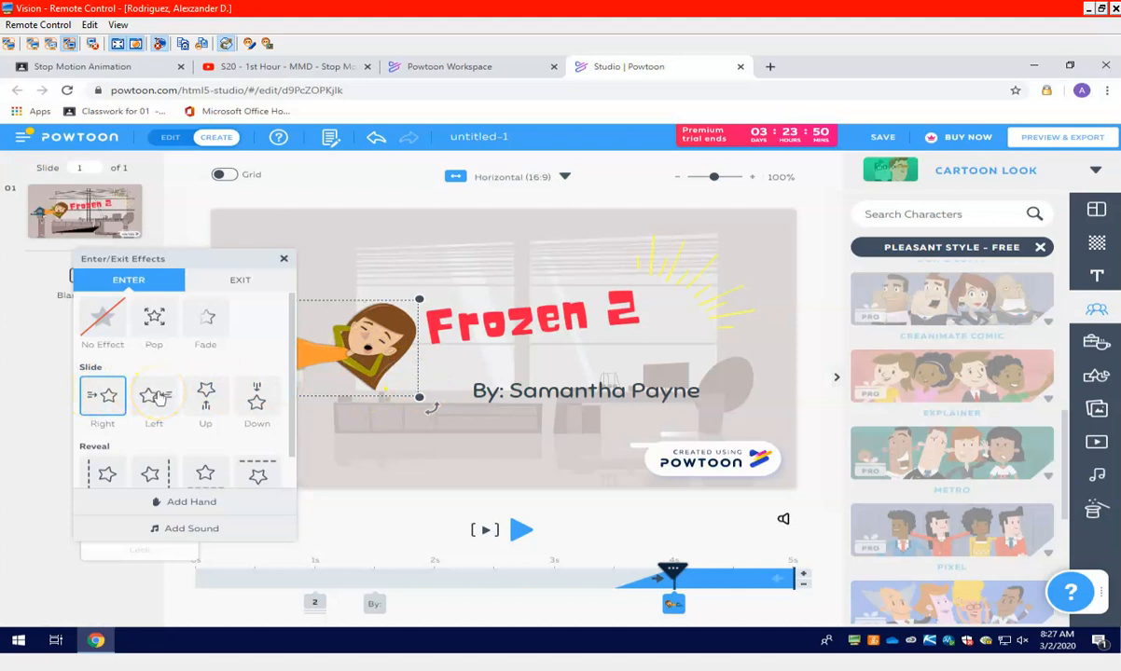
click(211, 398)
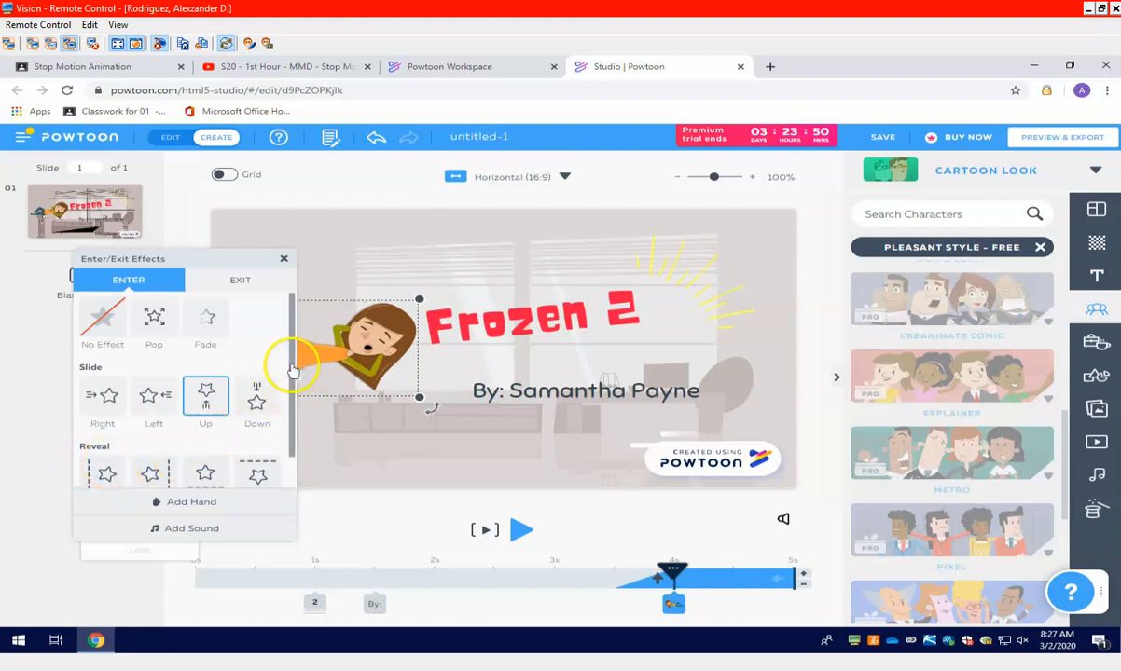
drag(293, 358, 293, 413)
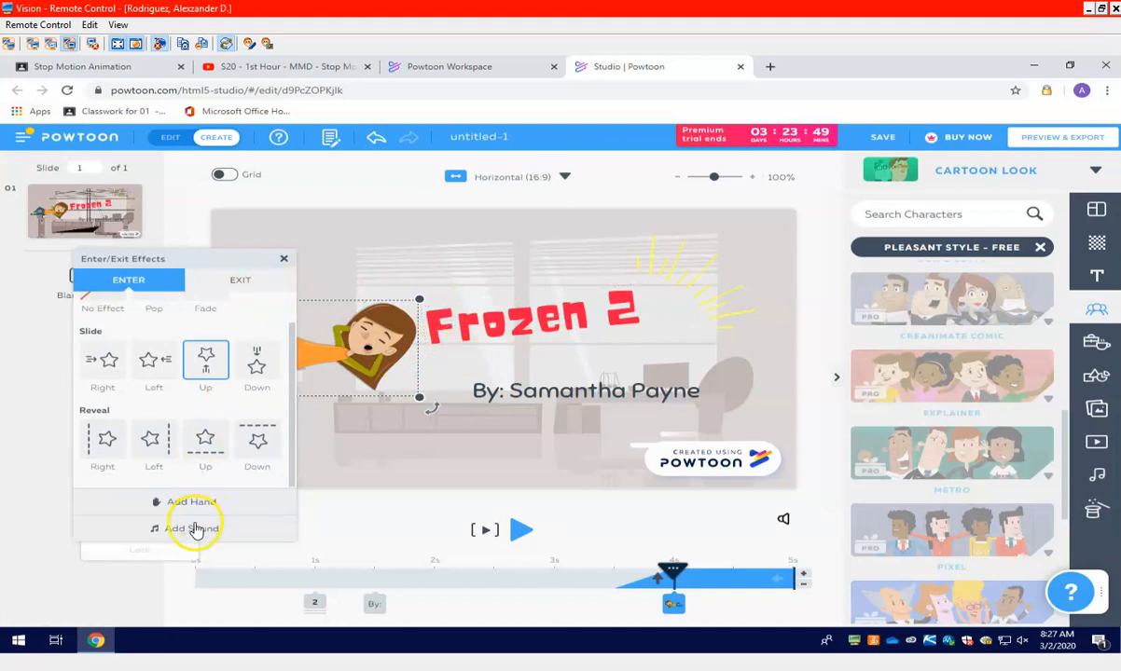
click(241, 283)
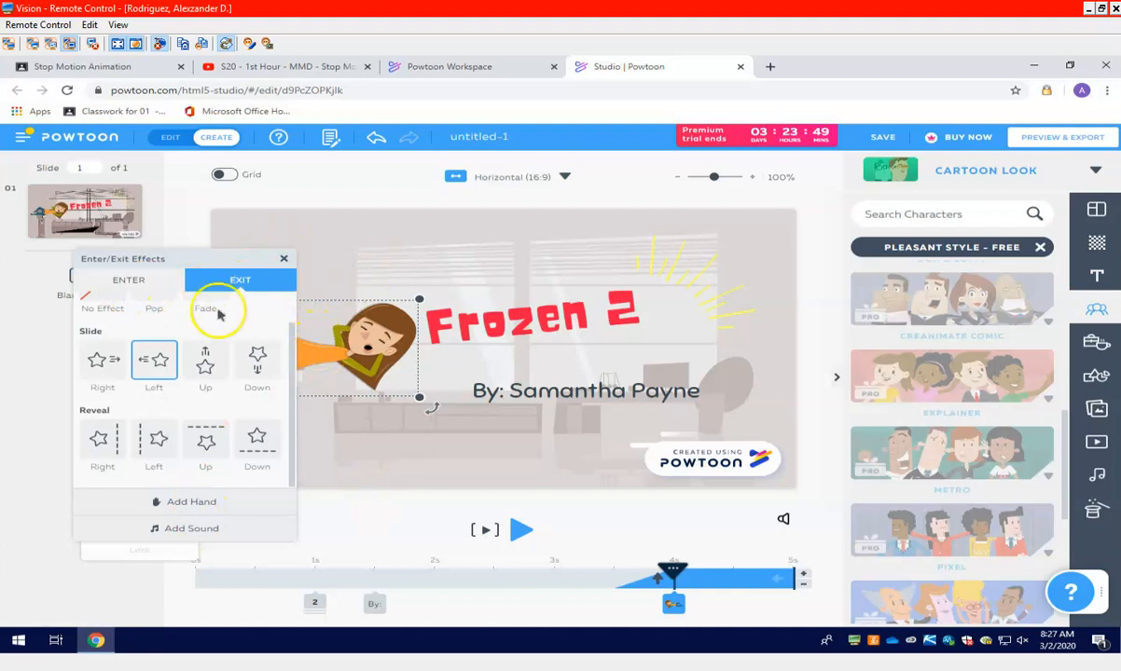
Set the exit effect of the "Frozen 2" title to Fade and close its effect settings
click(522, 317)
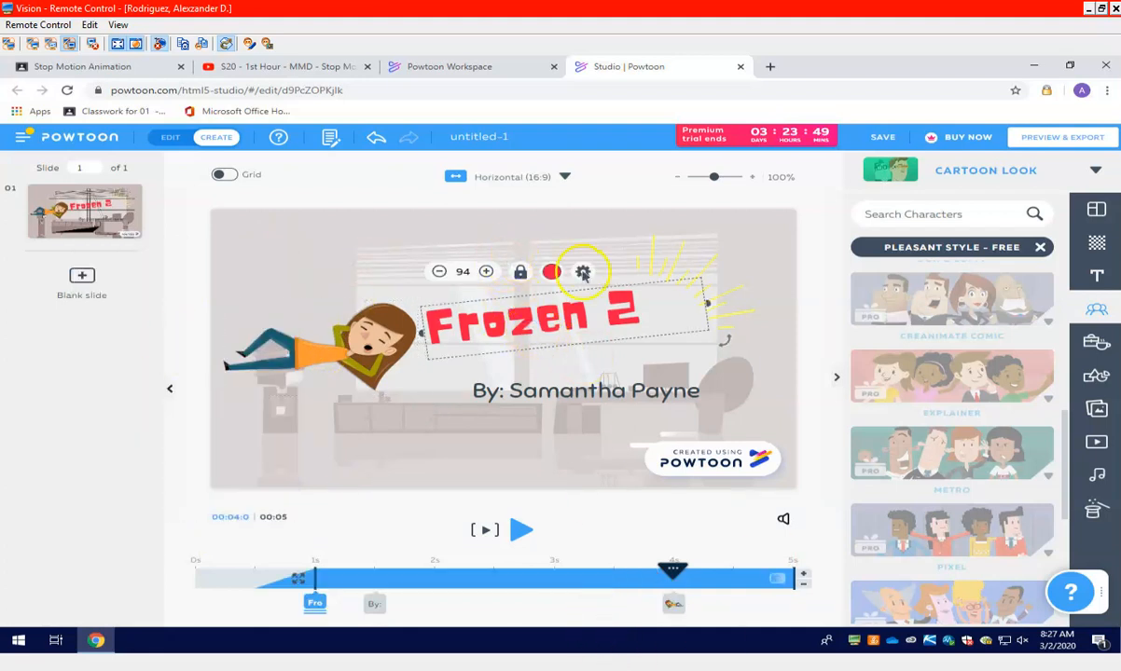
click(580, 274)
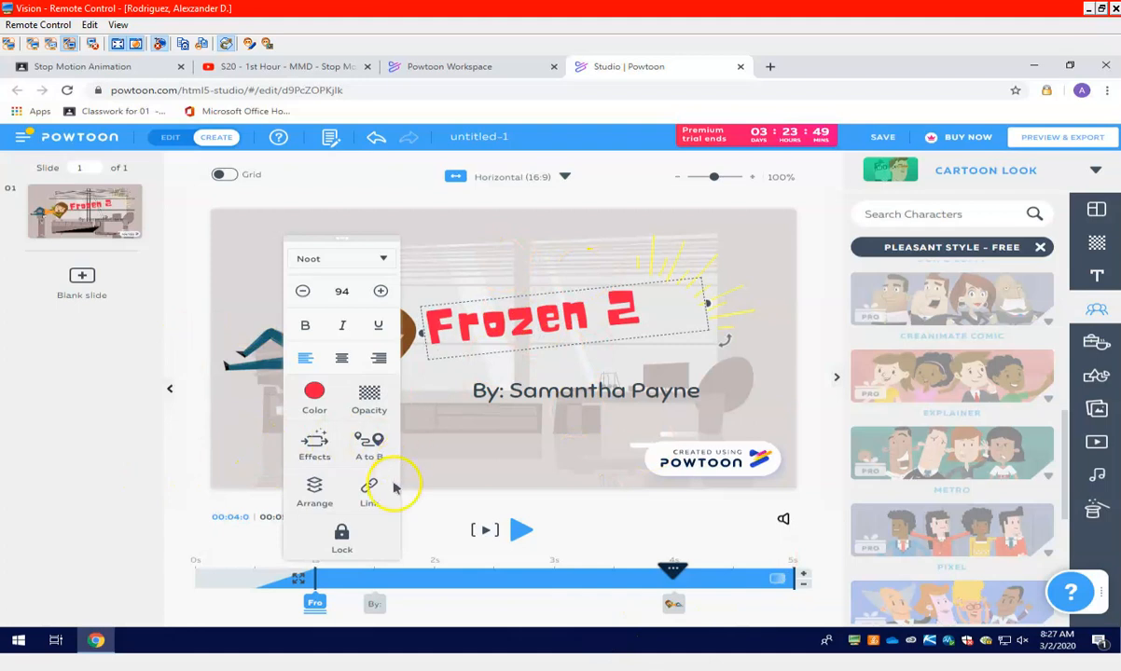
click(313, 448)
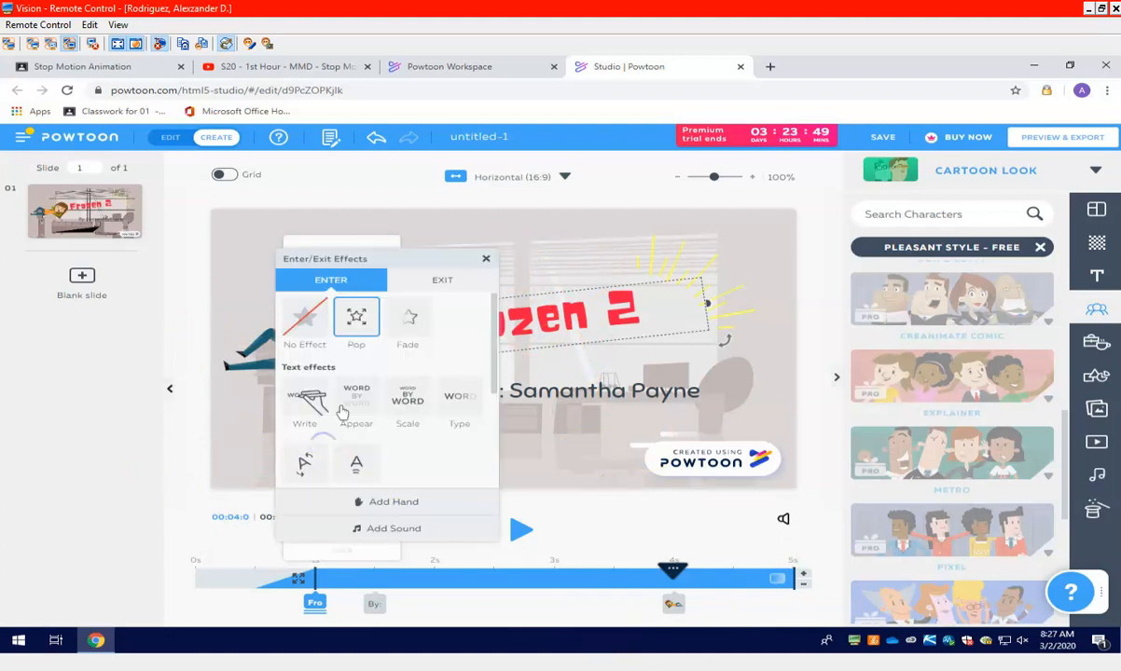
click(444, 279)
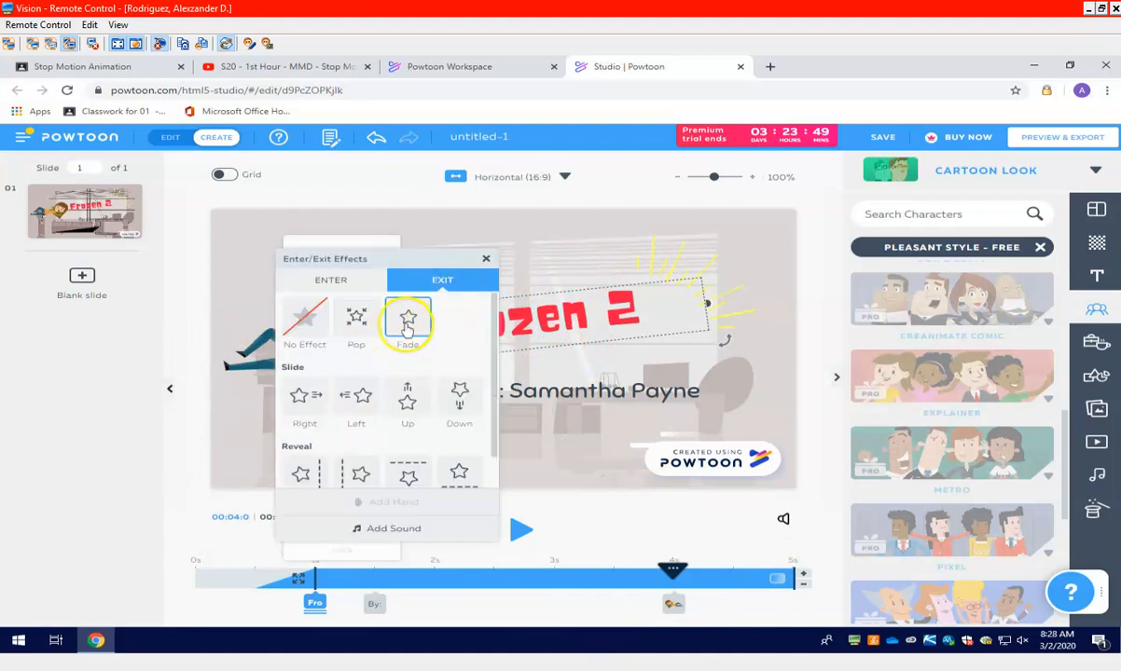
click(408, 323)
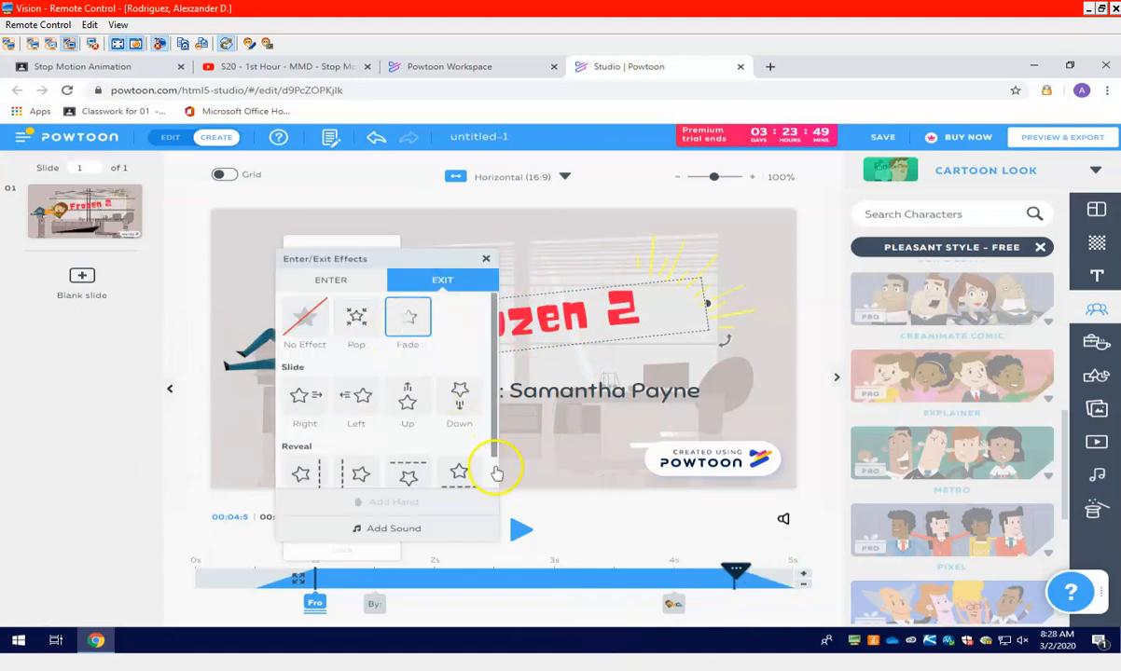
click(743, 582)
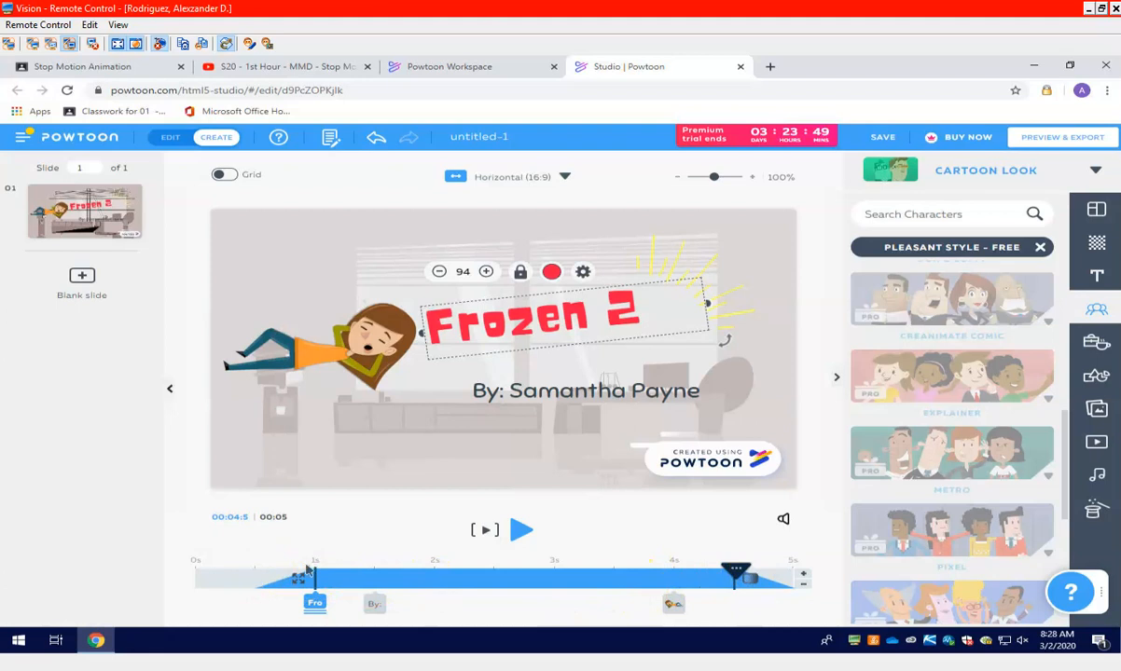
Replay the slide from 0 seconds to check the title's fade and the girl's entrance, keeping the remote control window maximized
click(521, 529)
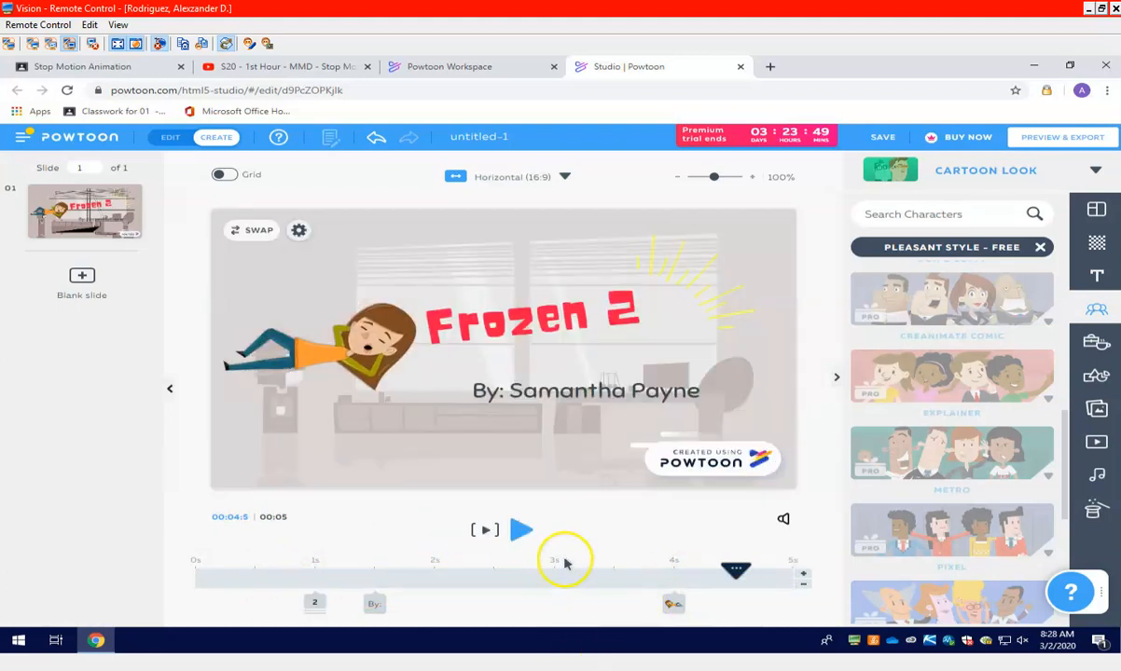
drag(735, 570, 32, 575)
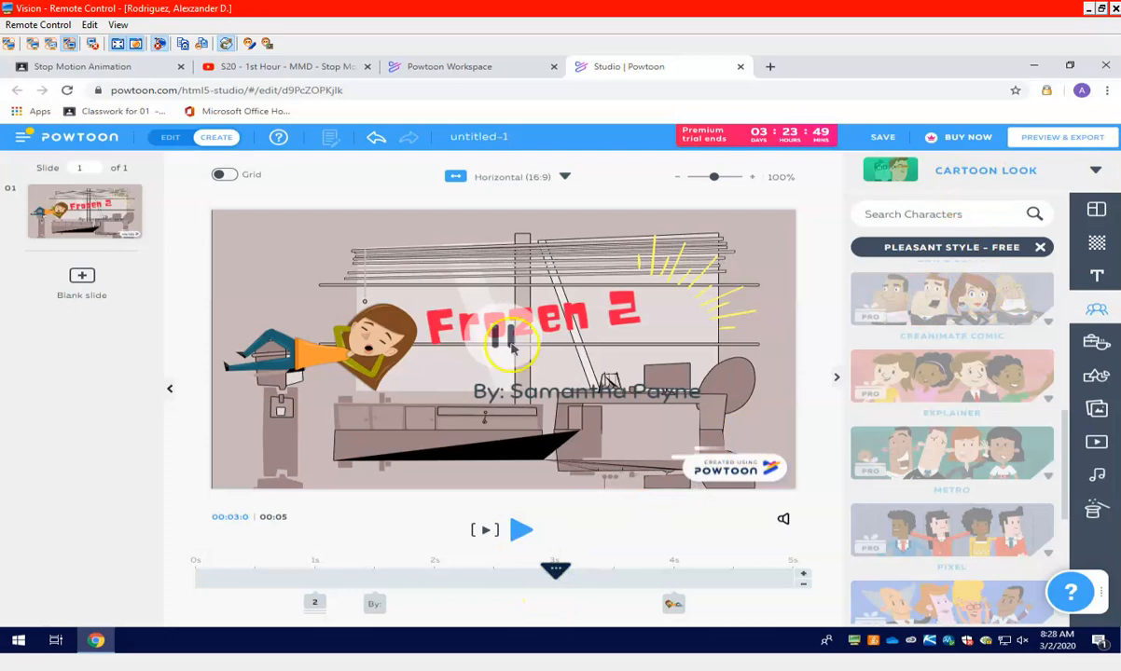
click(1115, 8)
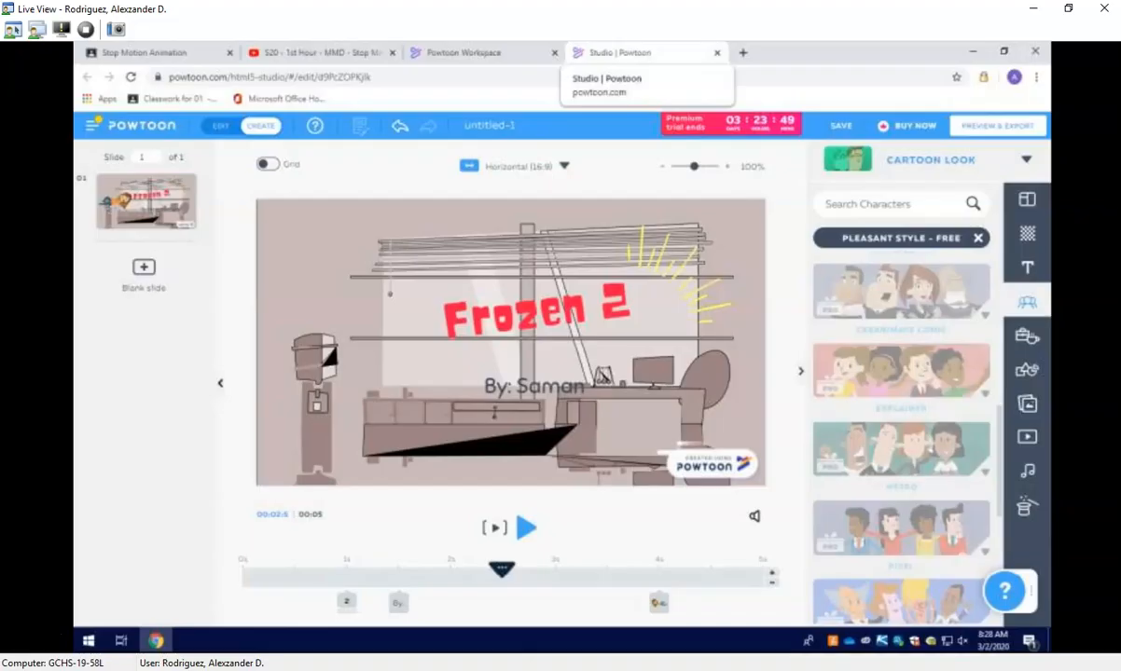
click(709, 457)
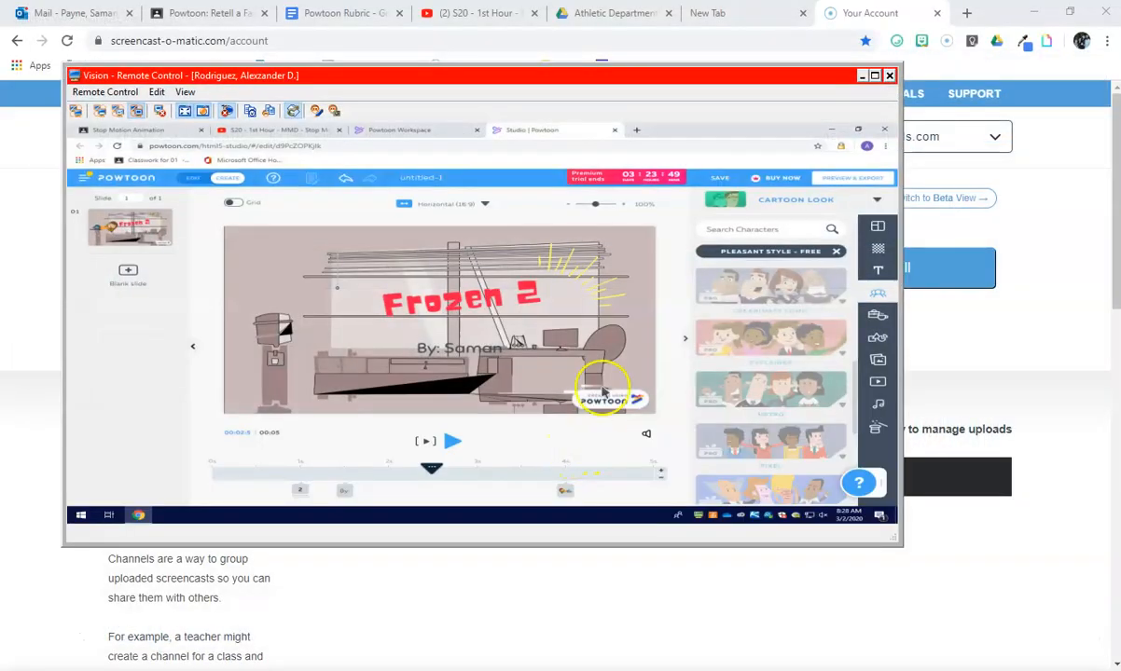
double_click(630, 79)
drag(500, 582, 194, 571)
click(519, 530)
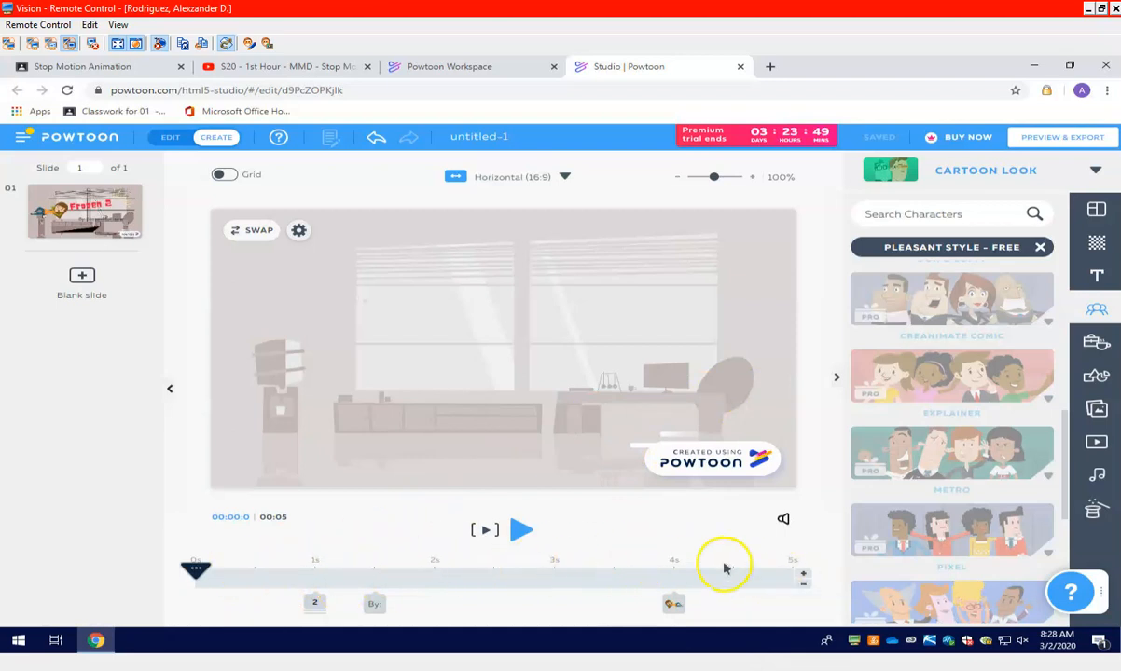
Extend the slide's duration to 7 seconds
click(802, 578)
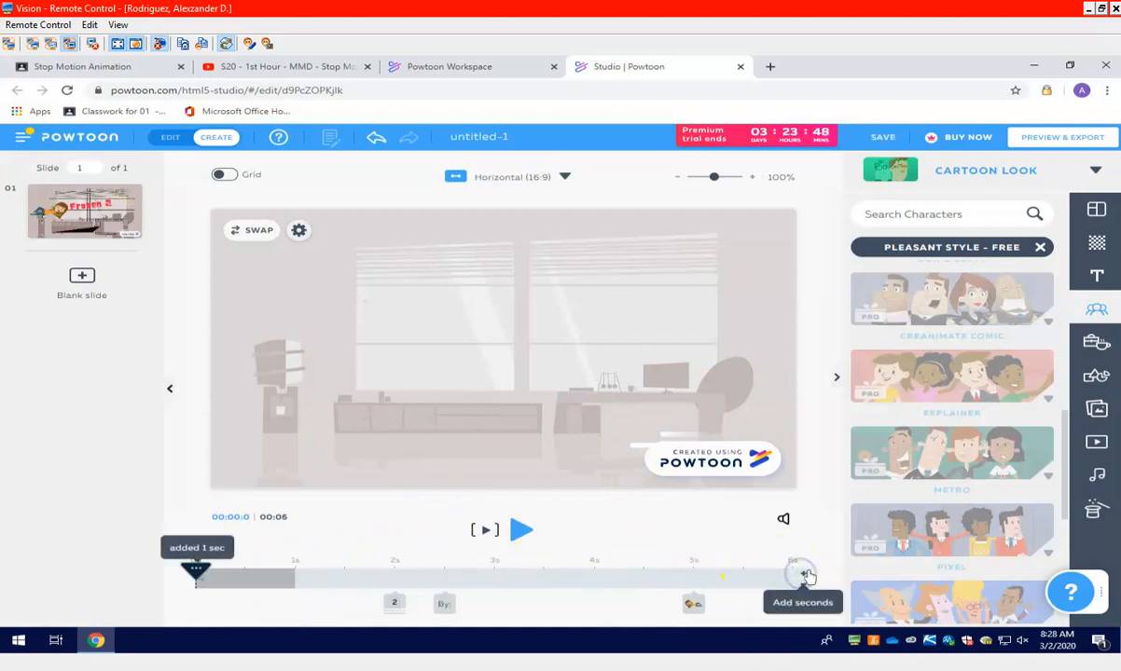
click(799, 576)
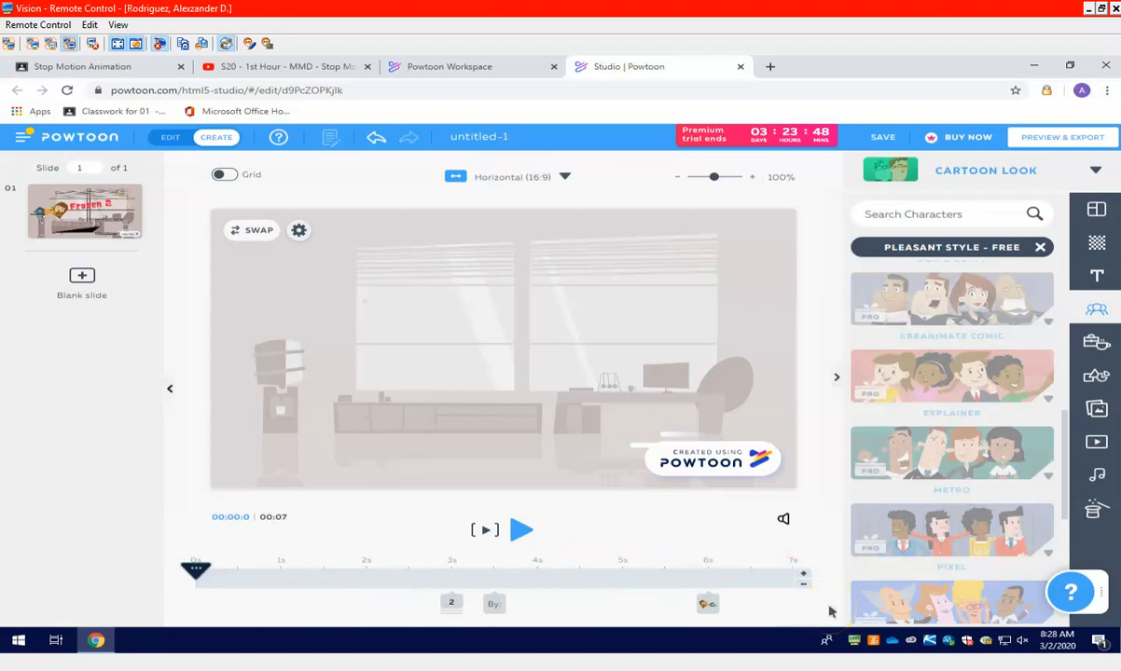
Check the enter effect assigned to the byline text under the "Frozen 2" title, then close its effect settings
click(496, 604)
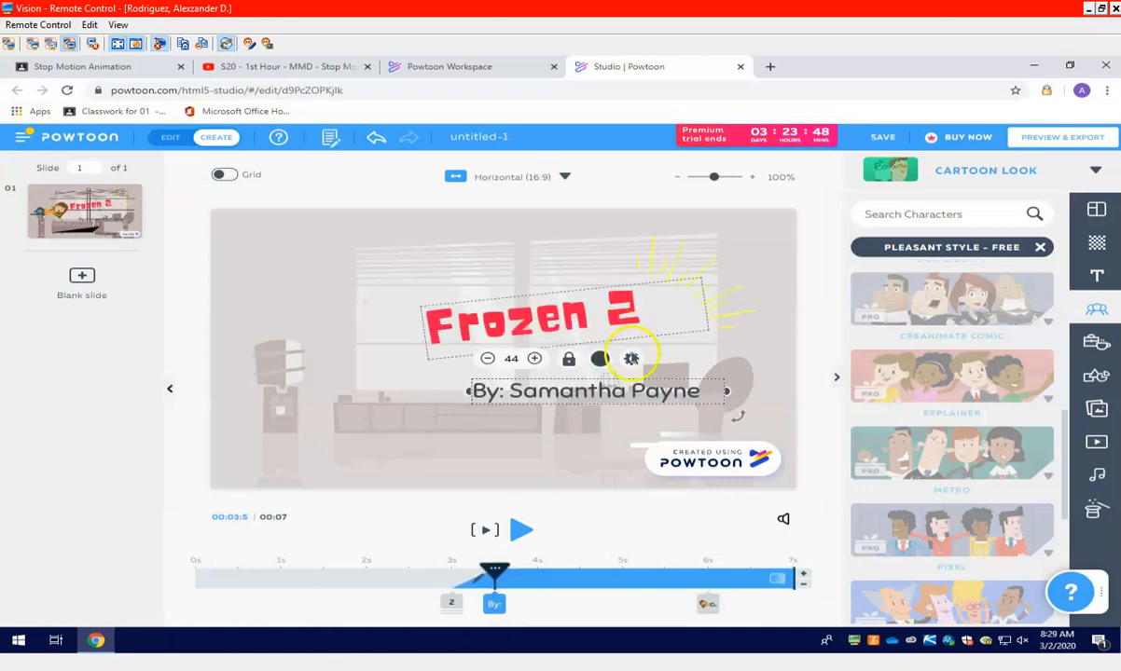
click(631, 359)
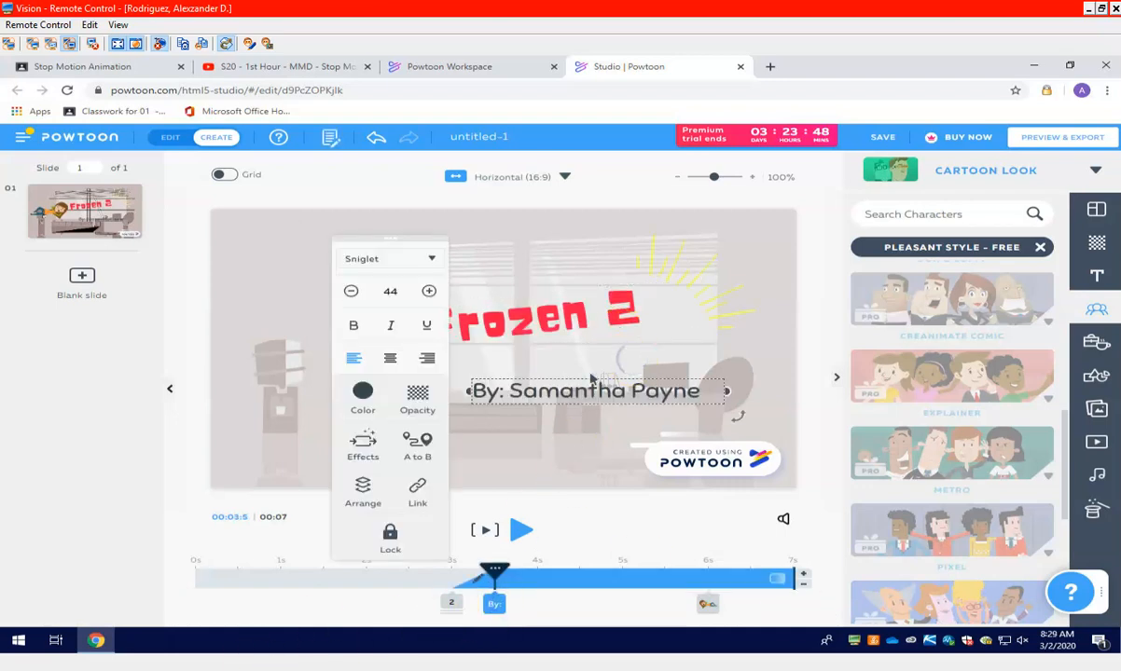
click(362, 440)
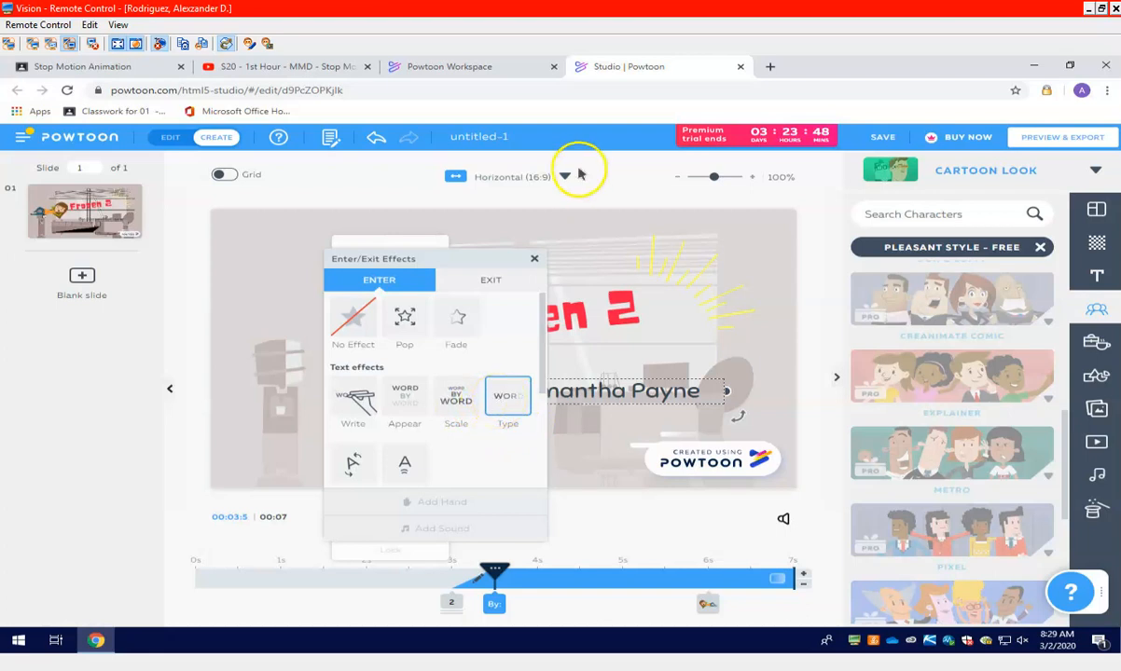
click(534, 262)
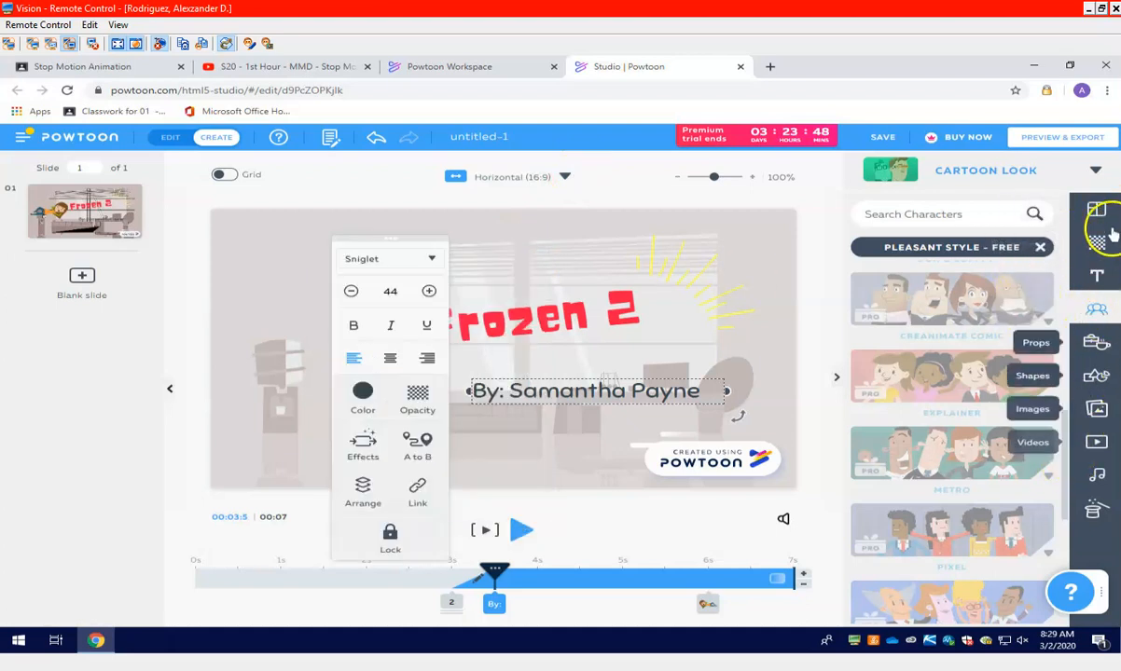
Add a blank second slide and give it the two-tone light blue diagonal background from Color Backgrounds
click(80, 280)
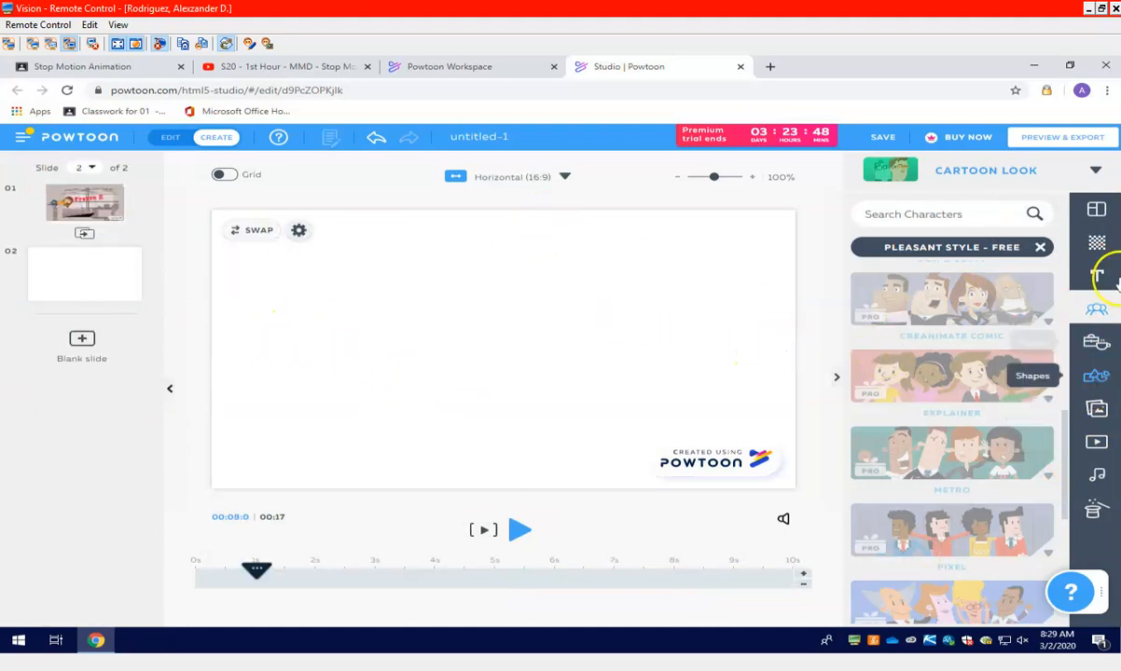
click(1101, 247)
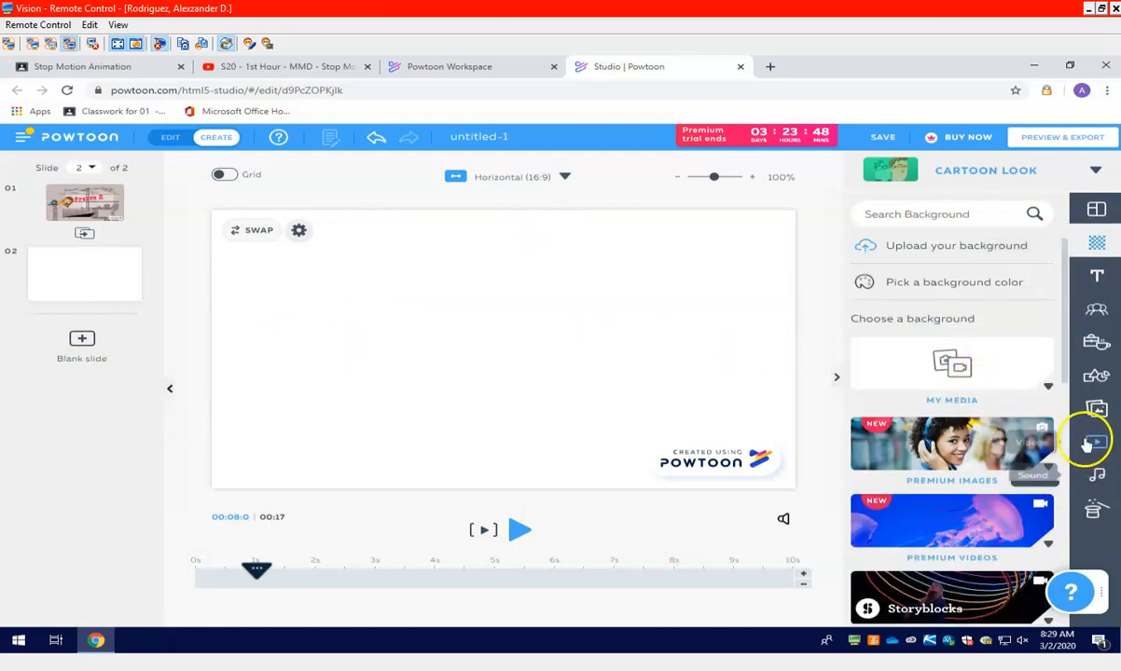
drag(1066, 332, 1062, 533)
click(985, 455)
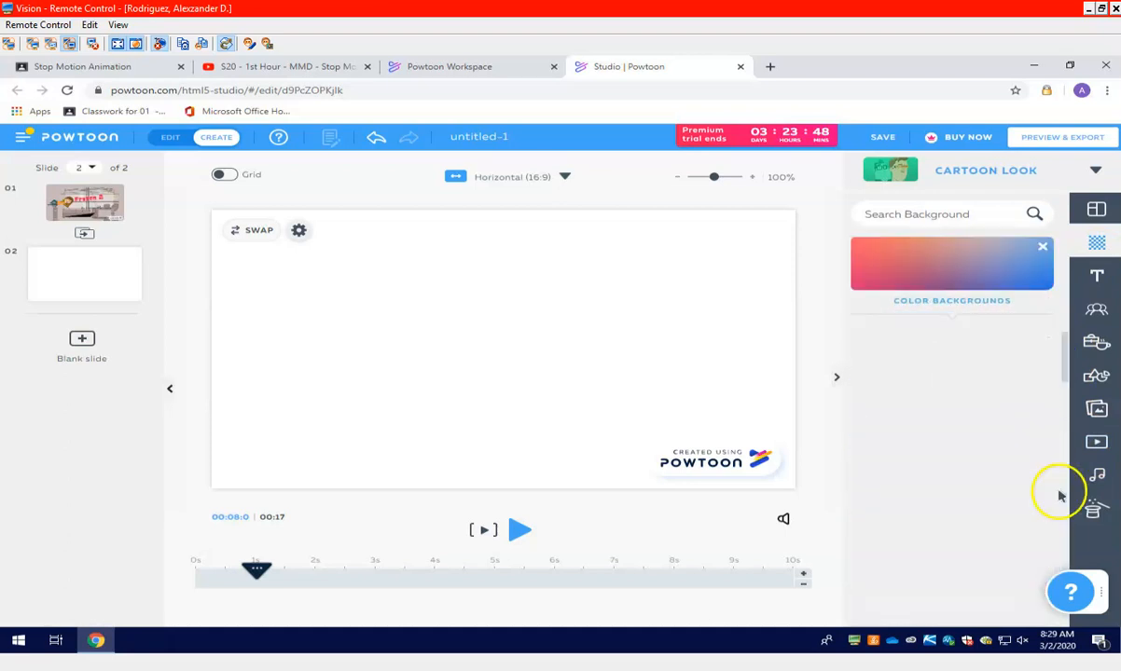
click(1003, 358)
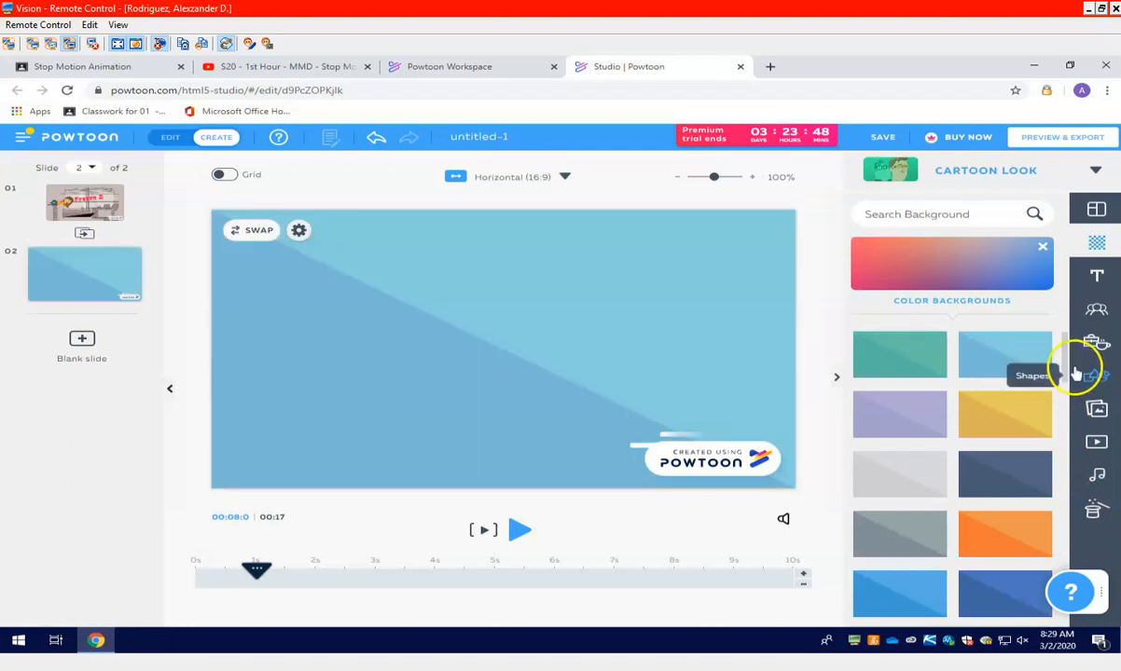
mouse_move(1060, 367)
mouse_down()
mouse_move(1060, 494)
mouse_move(1062, 375)
mouse_up()
Examine the text options, the character sets including Panda Haluha - Free, and the choice of Powtoon looks
click(1096, 277)
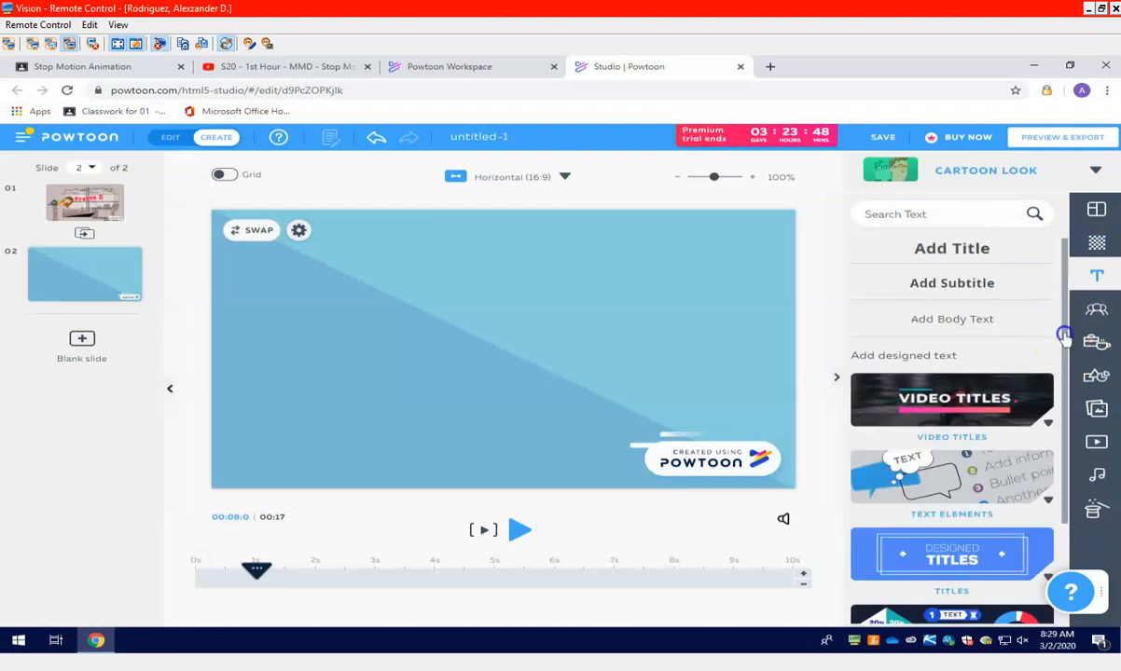
drag(1063, 335, 1040, 359)
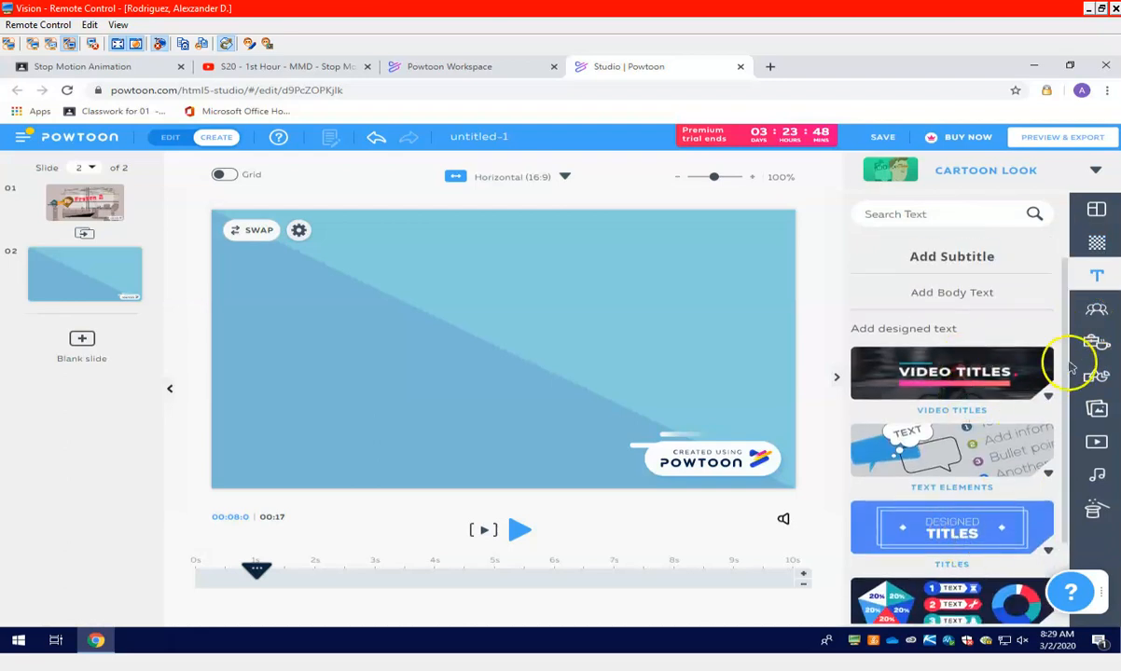
drag(1065, 415, 1077, 311)
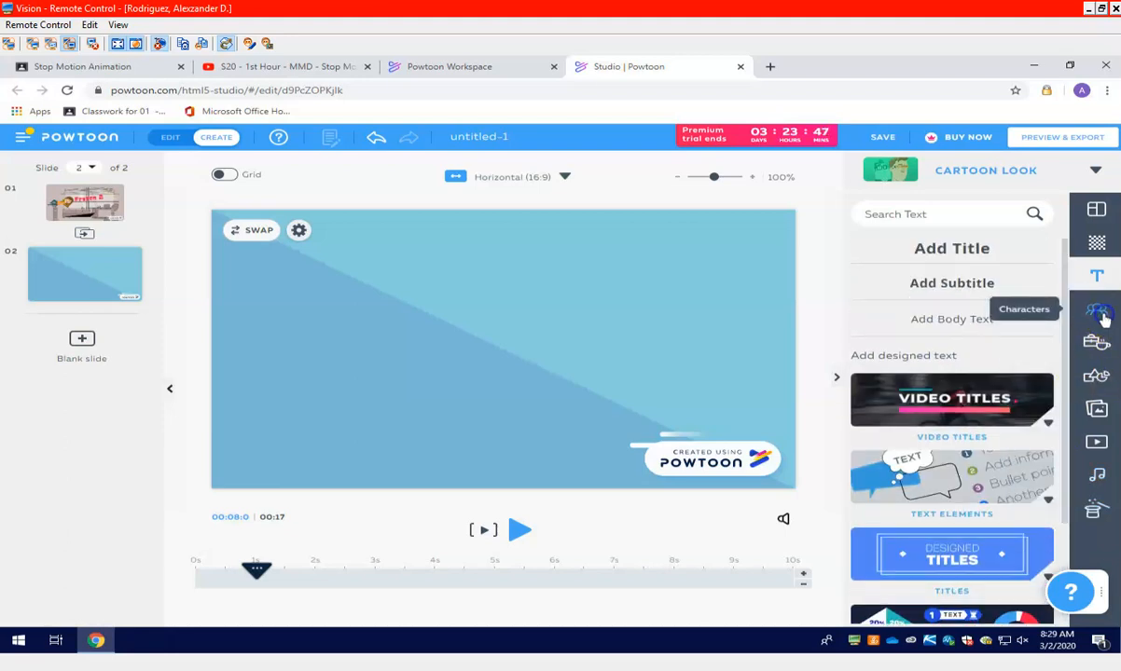
click(1101, 315)
drag(1068, 296, 1068, 349)
drag(1068, 343, 1060, 552)
click(990, 503)
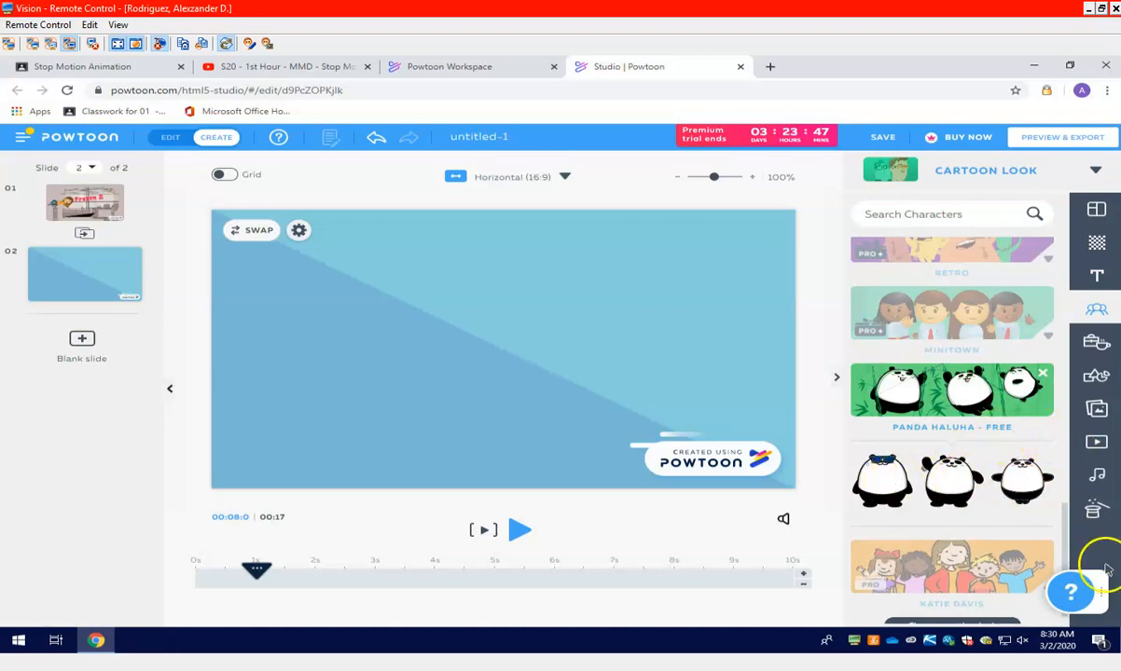
scroll(1042, 576, down, 1)
drag(1065, 556, 1058, 230)
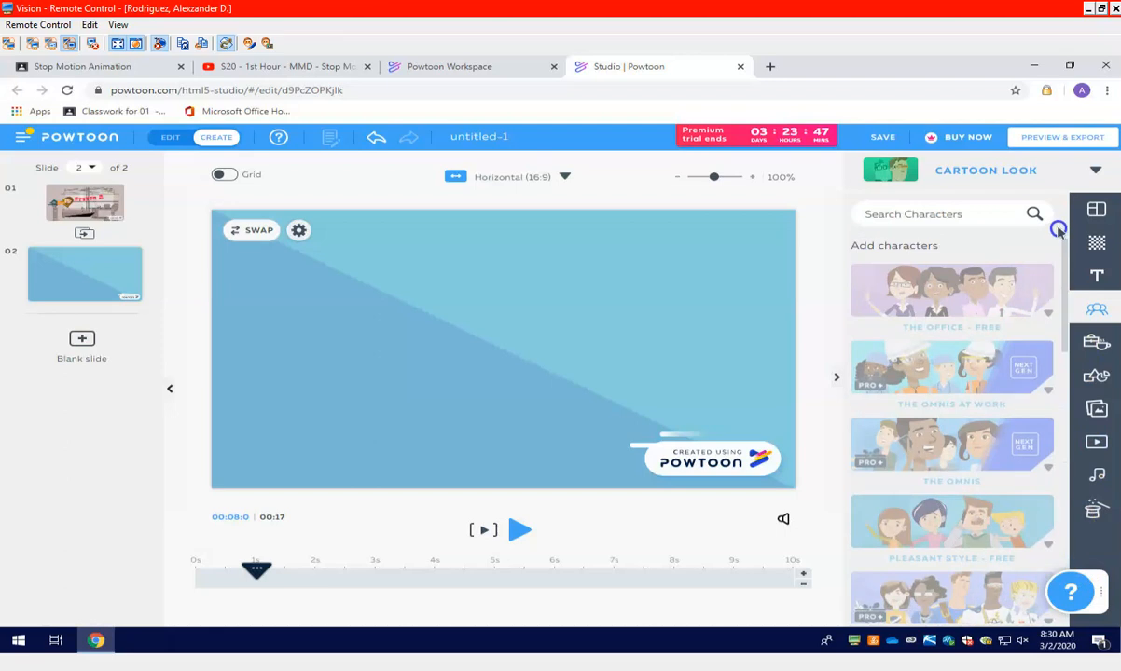
click(1006, 172)
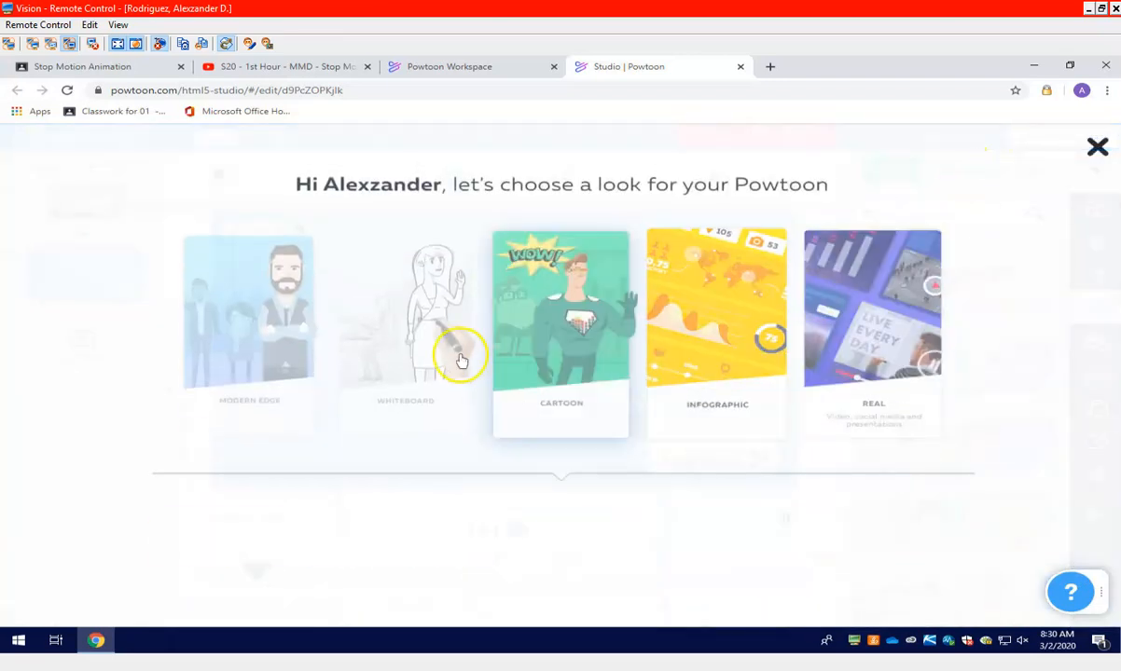
click(1096, 146)
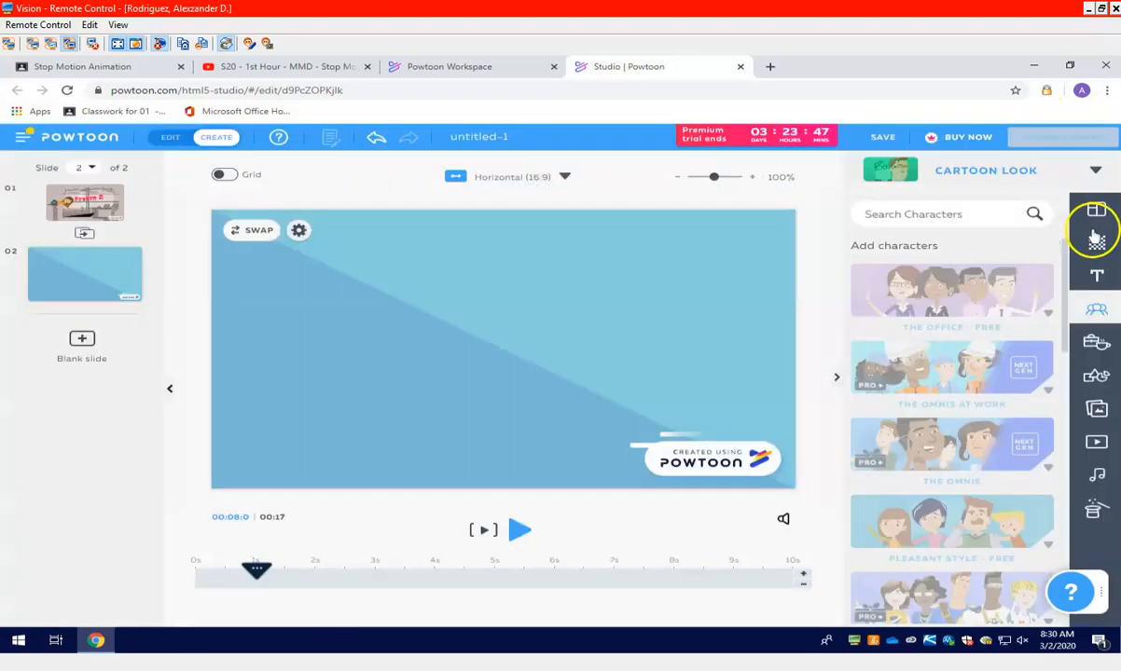
Examine the libraries of props, shapes, images, videos, sounds and specials available for the new slide
click(1097, 343)
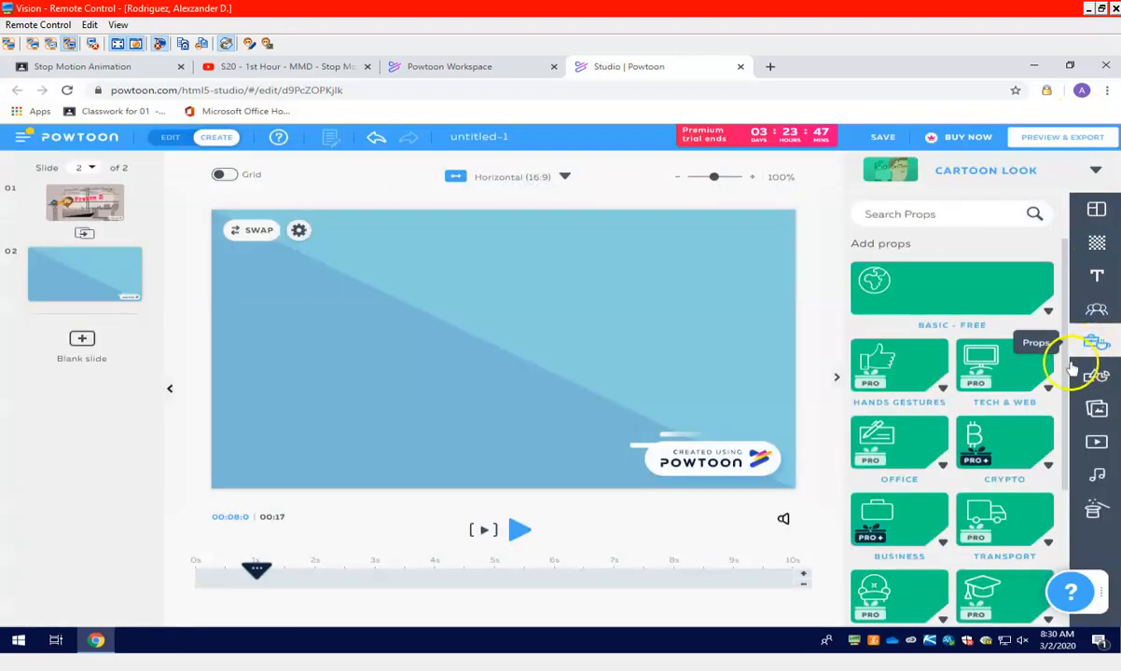
drag(1064, 309, 1064, 461)
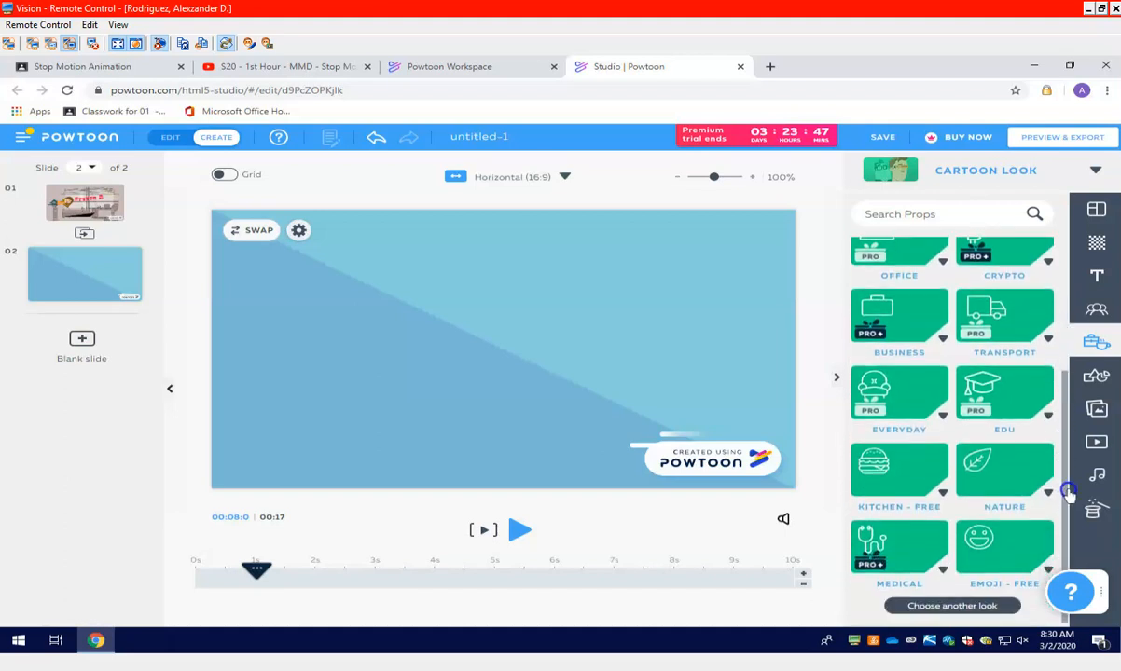
click(1104, 374)
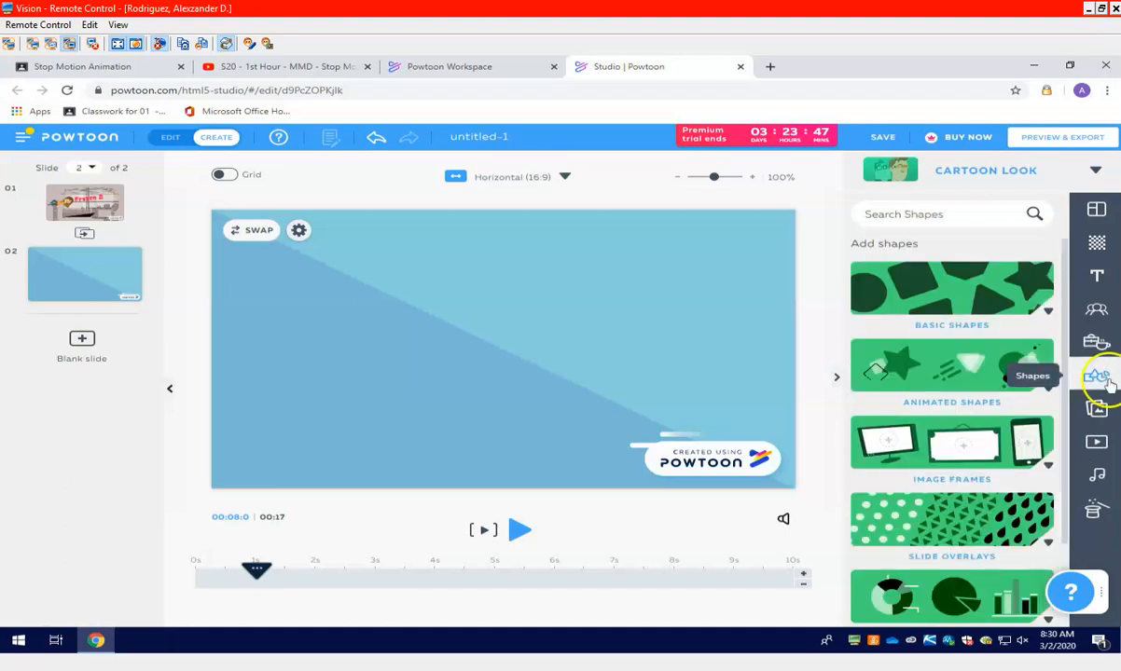
drag(1064, 381, 1064, 460)
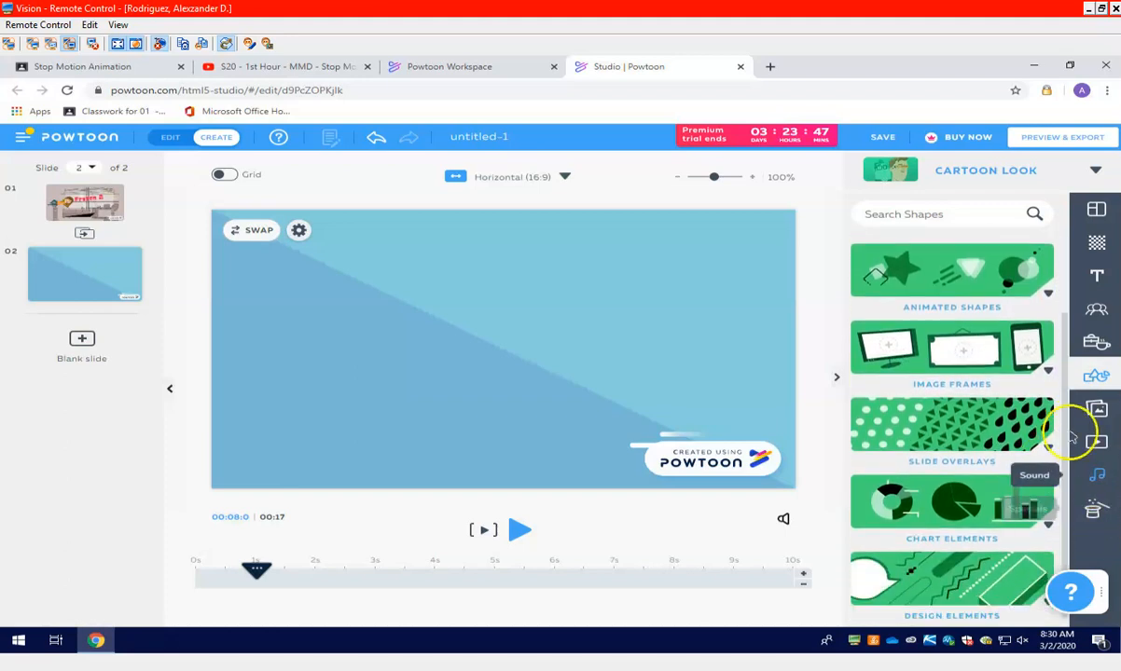
click(1093, 410)
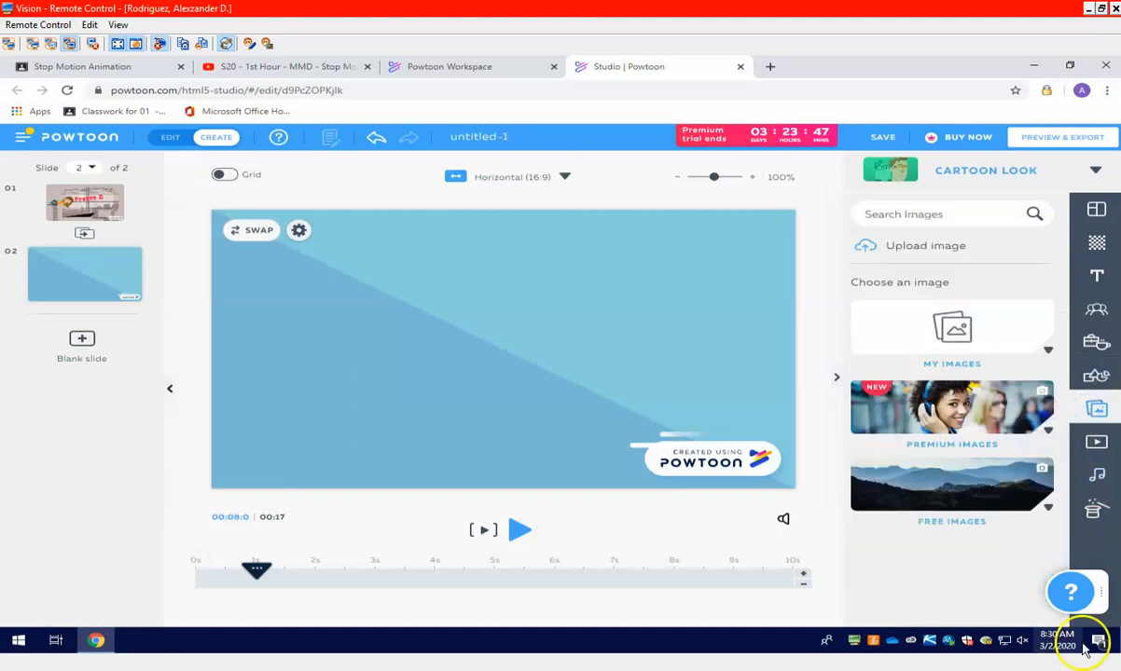
click(1094, 442)
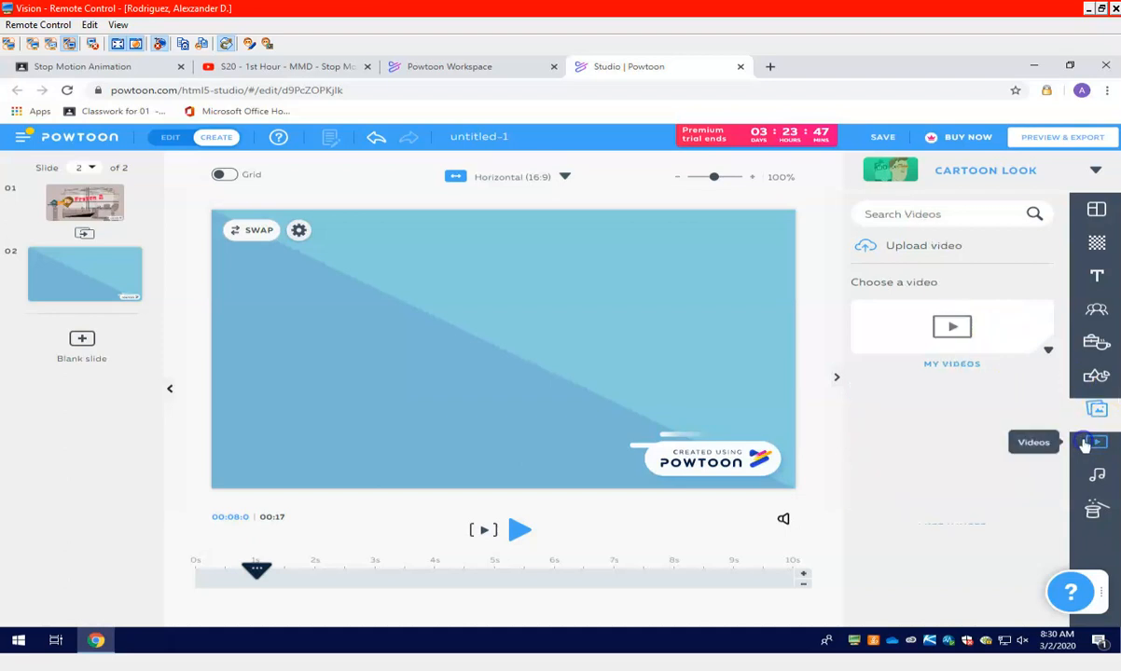
click(1096, 475)
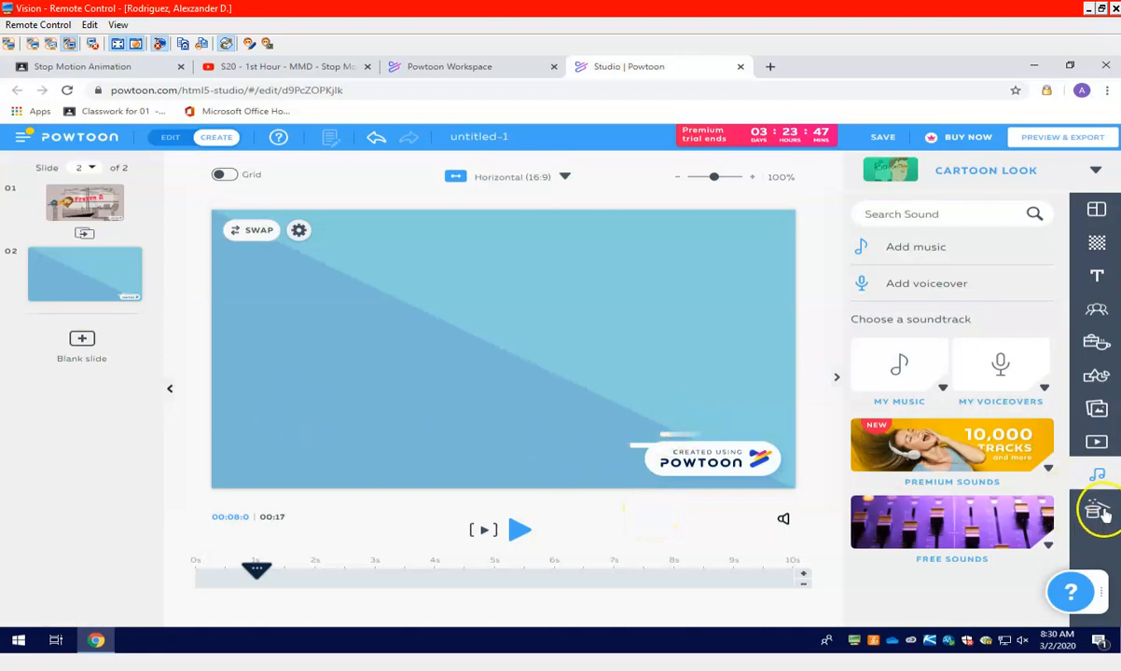
Close the remote control session, reopen it from the student's live view and maximize its window
click(1116, 9)
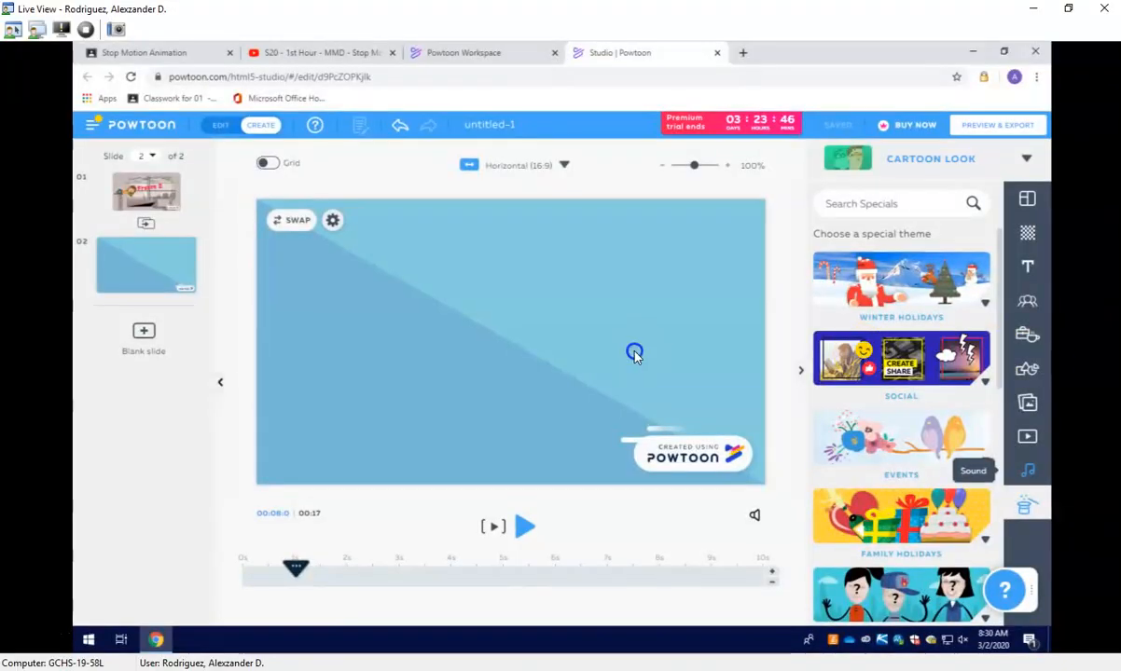
double_click(600, 327)
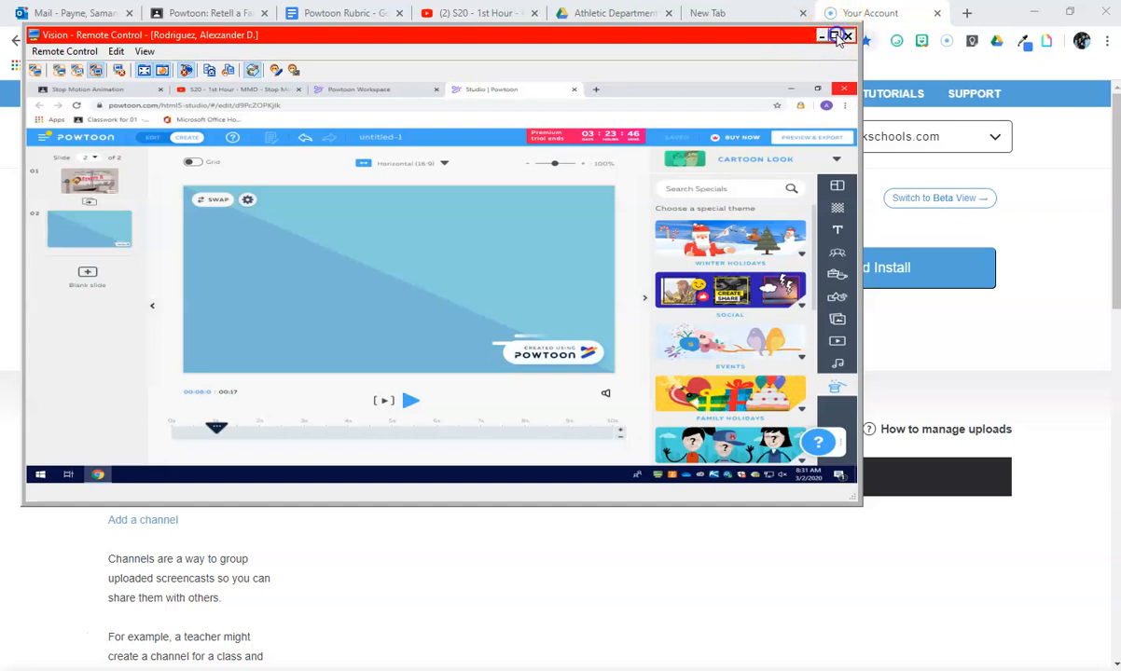
double_click(693, 36)
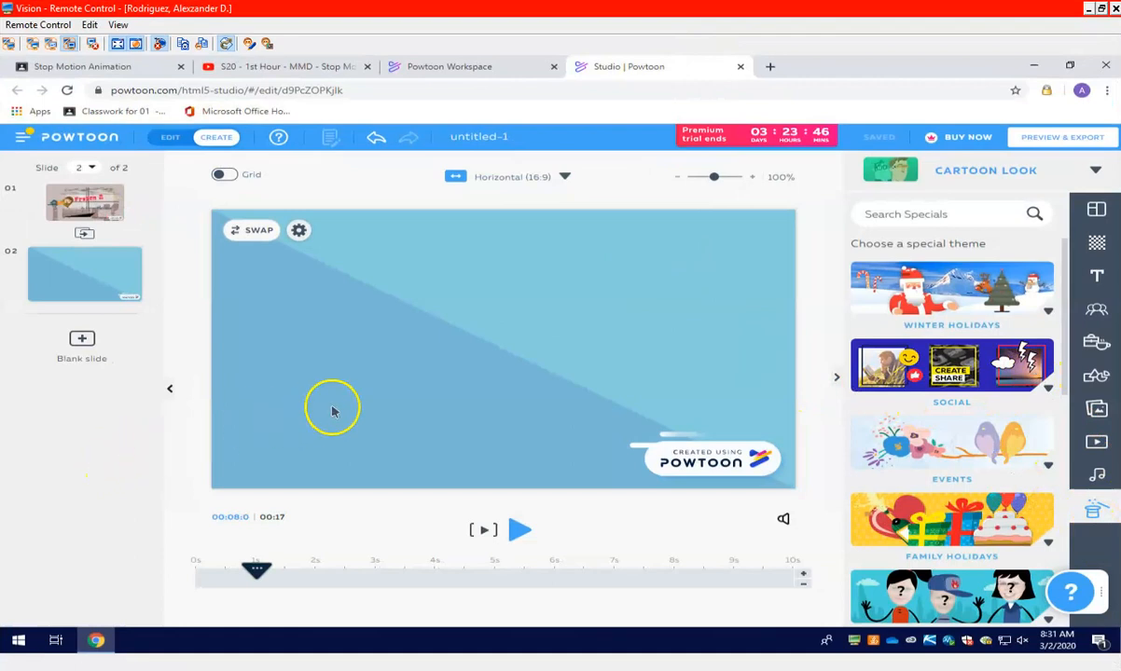
Rename the Powtoon with the student's first name followed by "Practice", then close the Studio and Workspace browser tabs
click(483, 140)
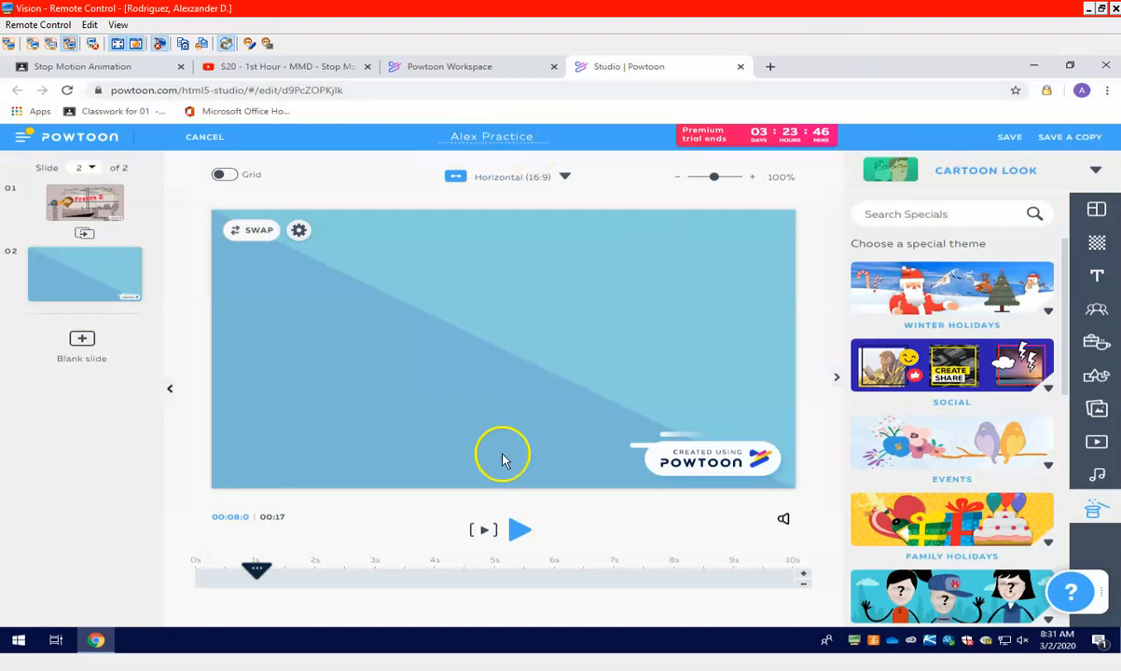
click(531, 357)
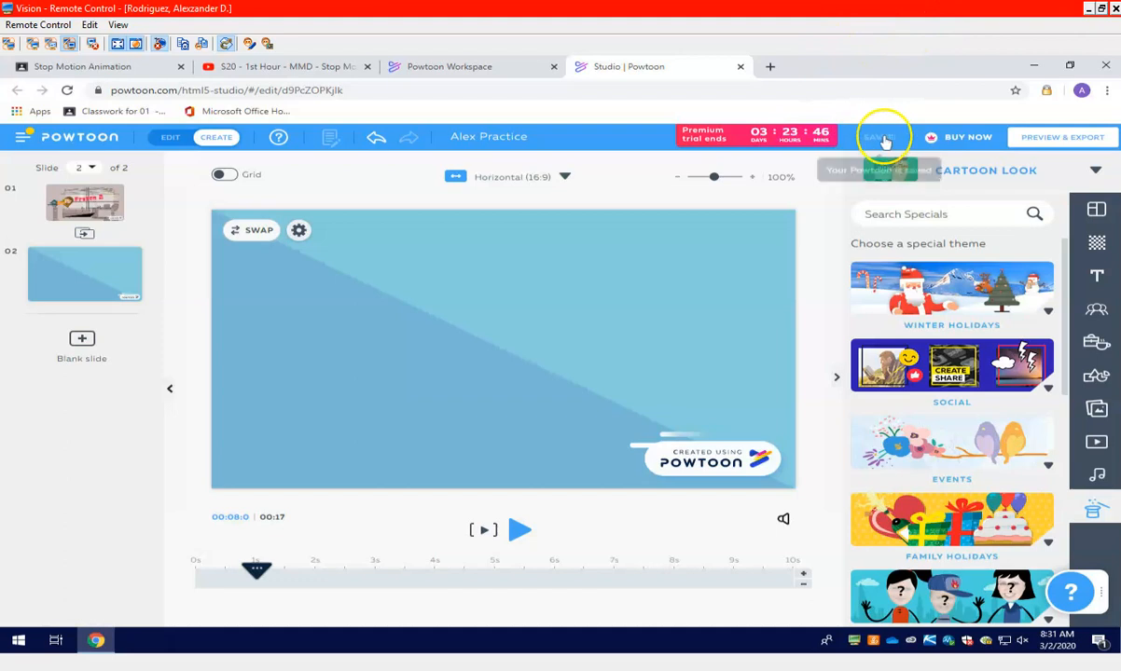
click(742, 71)
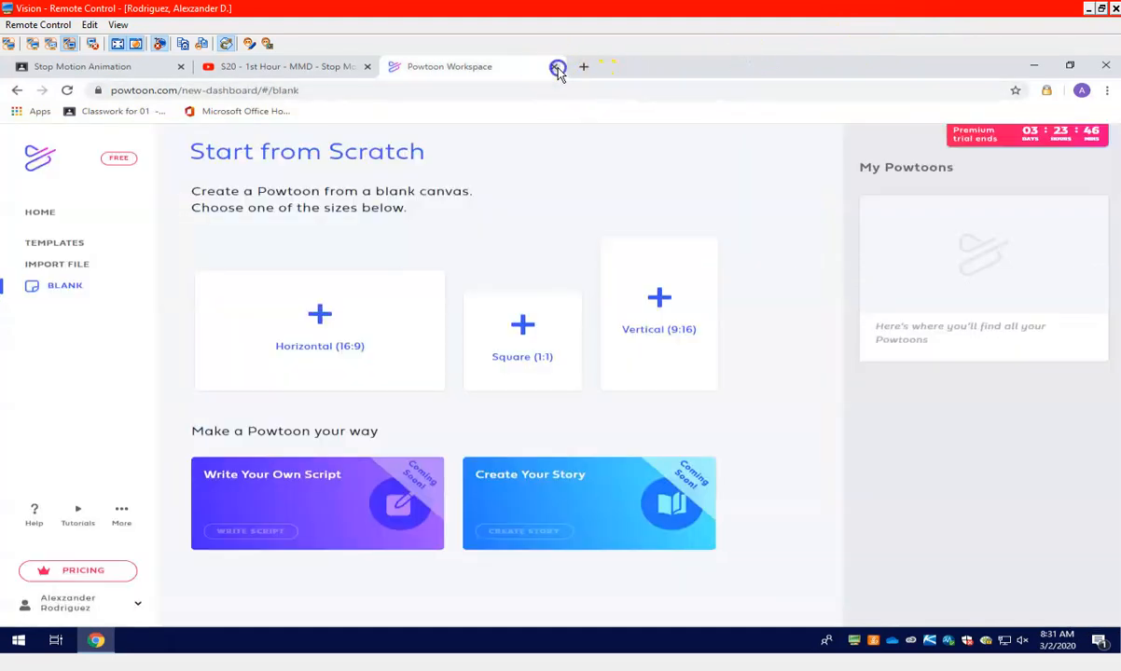
click(557, 67)
Search Google for "powtoon" in a new browser tab and open the Powtoon website from the results
click(395, 67)
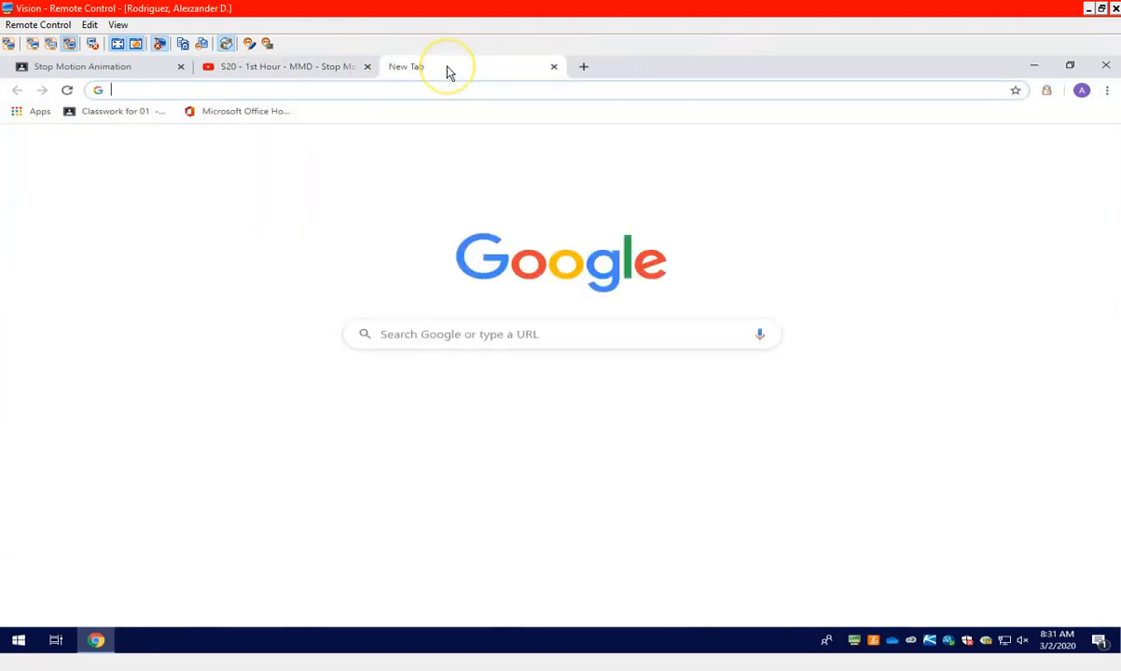
text(powtoon)
key(Return)
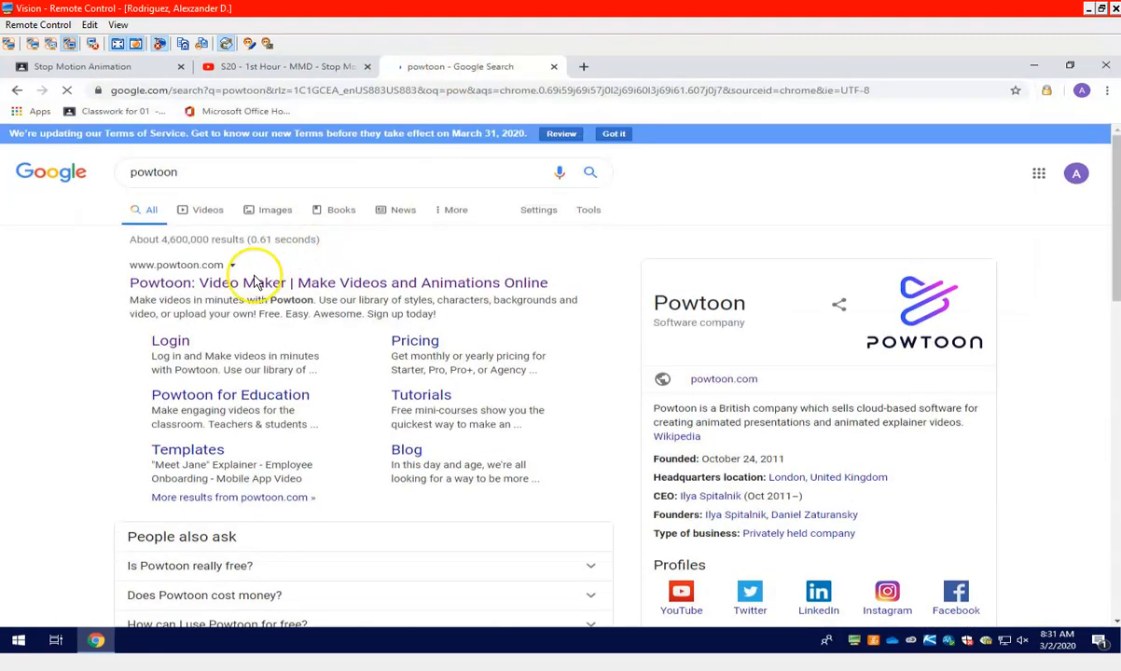
click(259, 284)
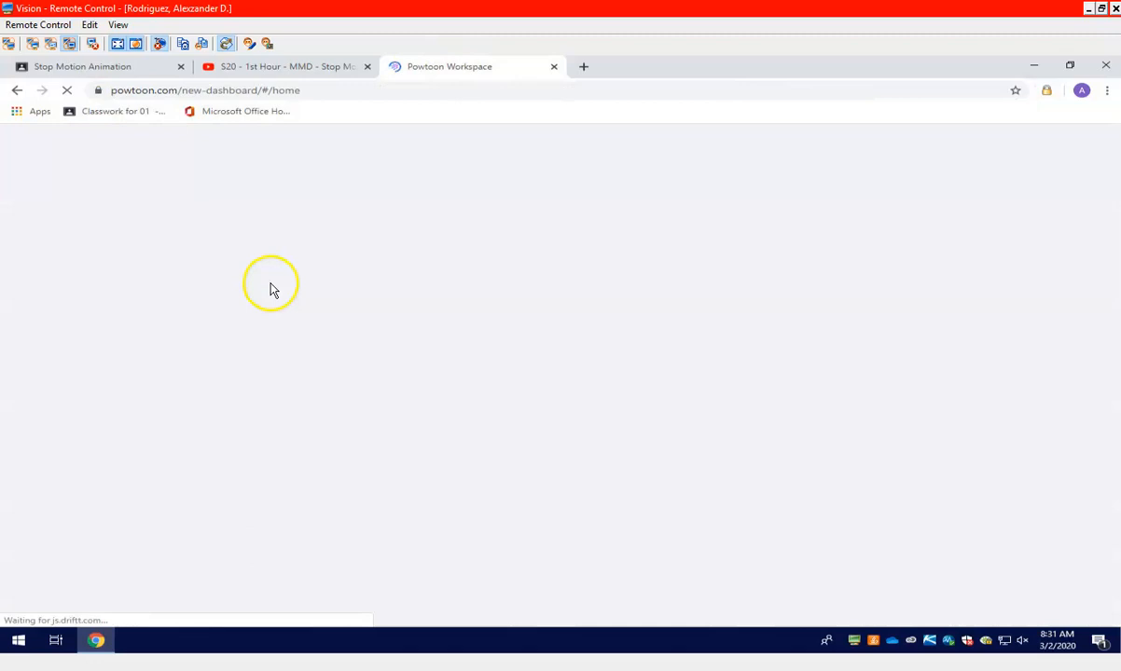
Close the Powtoon chat window and bring up the options on the saved practice project under My Powtoons
mouse_move(897, 257)
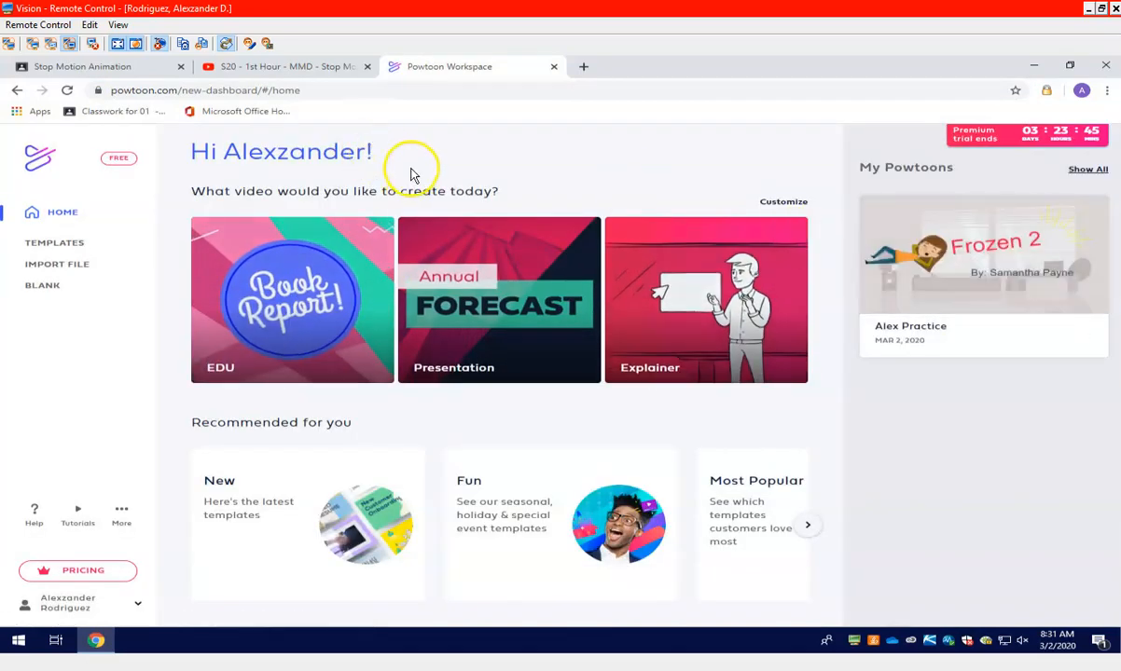
mouse_move(928, 220)
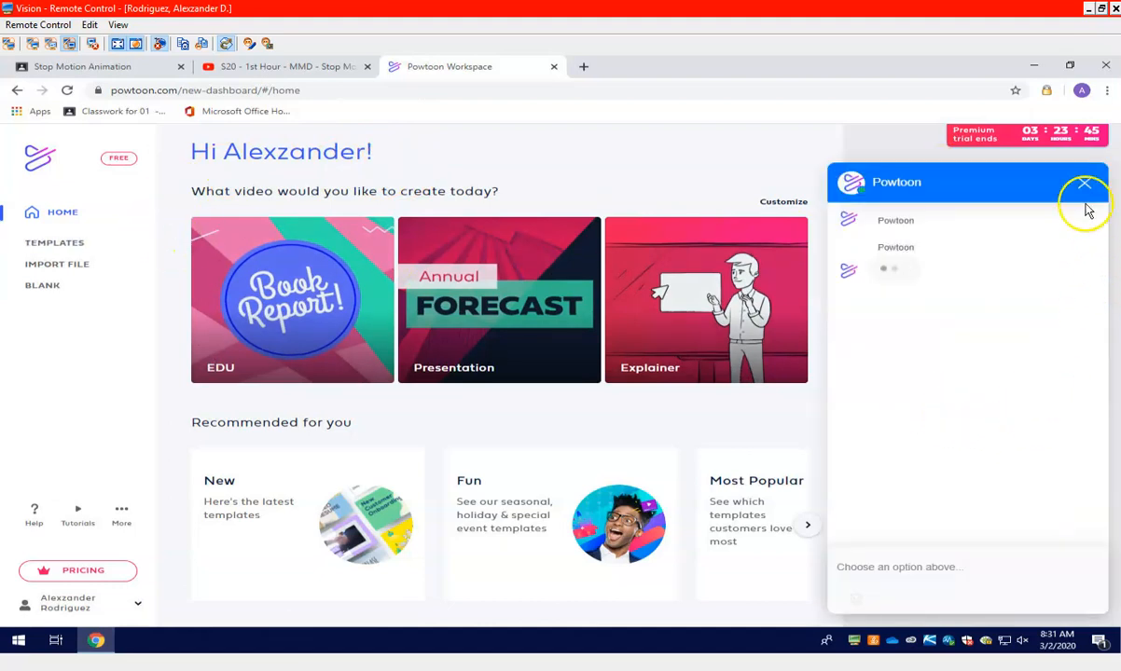
click(1084, 182)
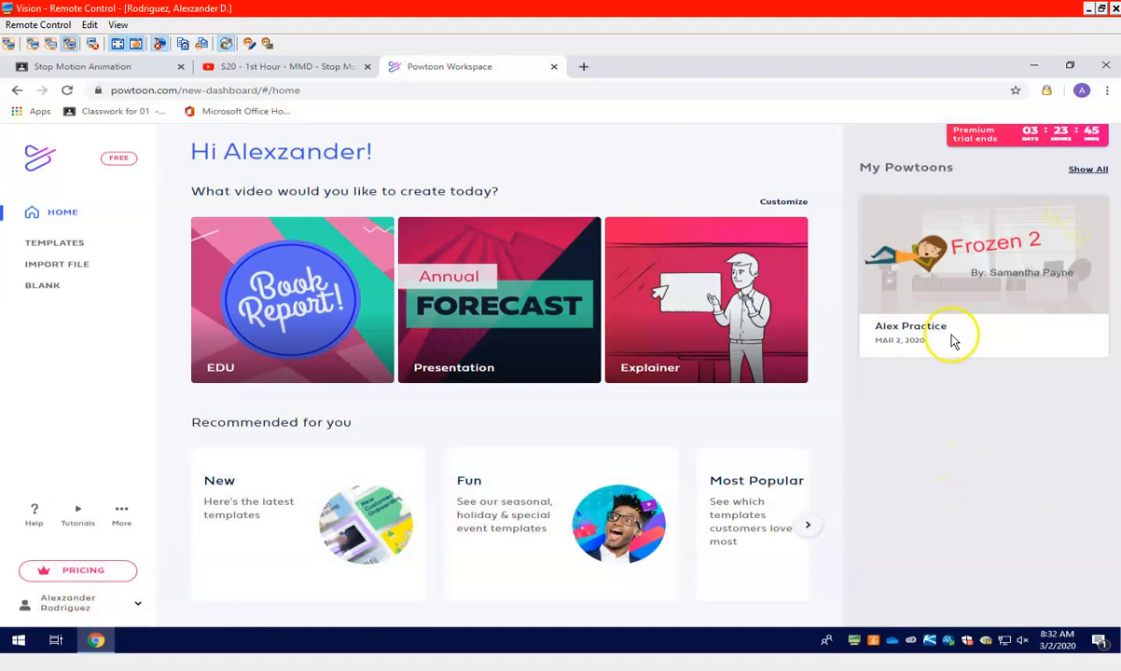
mouse_move(954, 339)
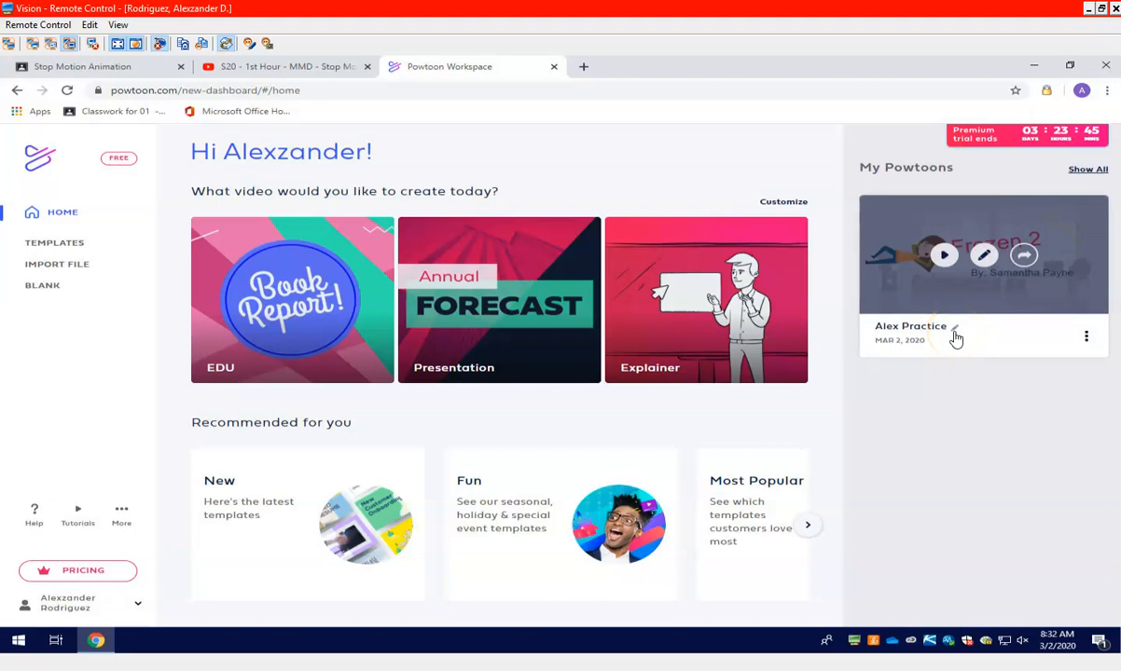